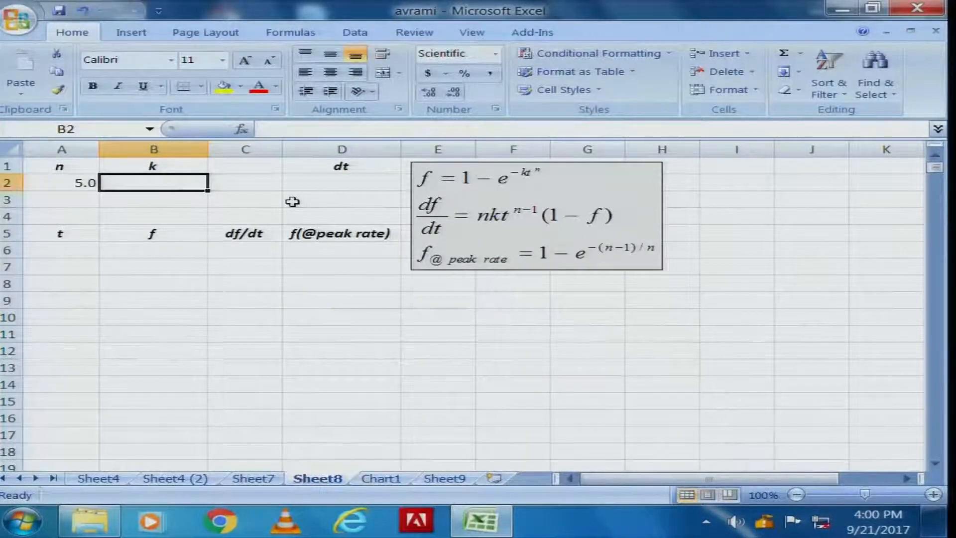
# Enter 1e-12 as the k value in cell B2
pyautogui.write('1e')
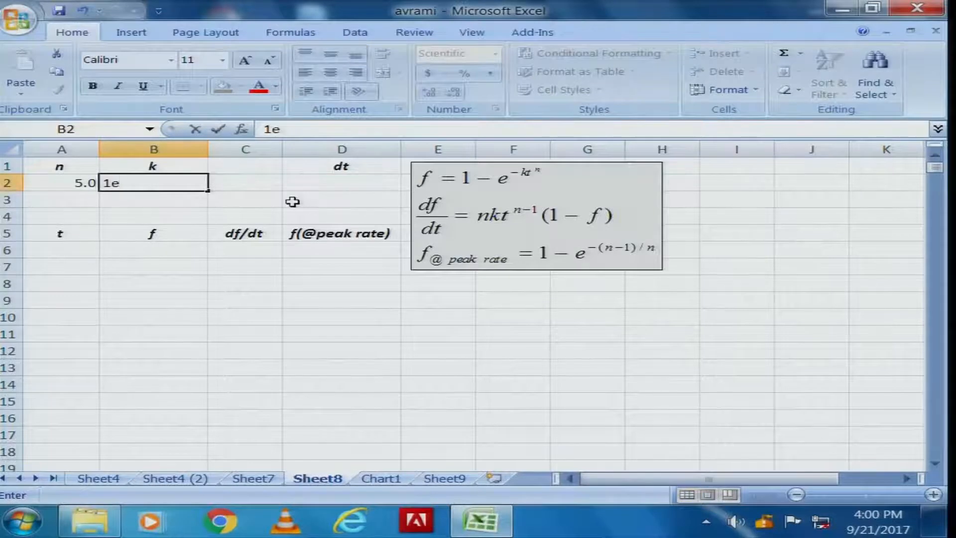
pyautogui.write('10')
pyautogui.press('BackSpace')
pyautogui.press('BackSpace')
pyautogui.write('-12')
pyautogui.press('Return')
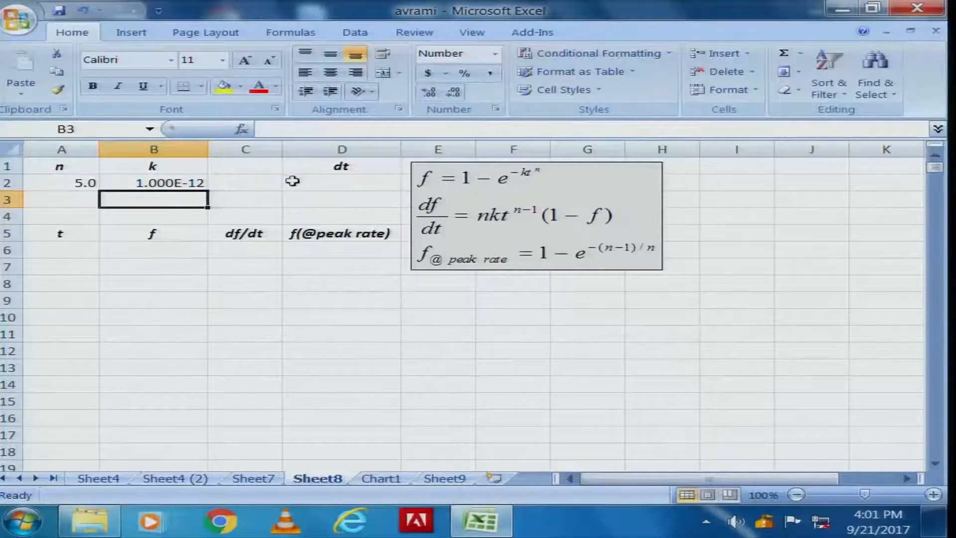
# Set the time step dt to 1 in D2 and the starting time t to 0 in A6
pyautogui.click(340, 185)
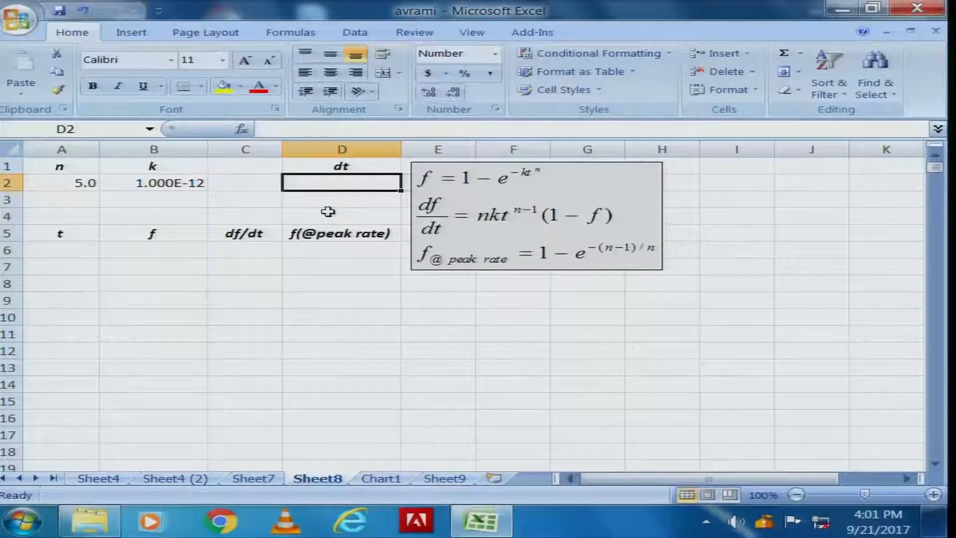
pyautogui.write('1')
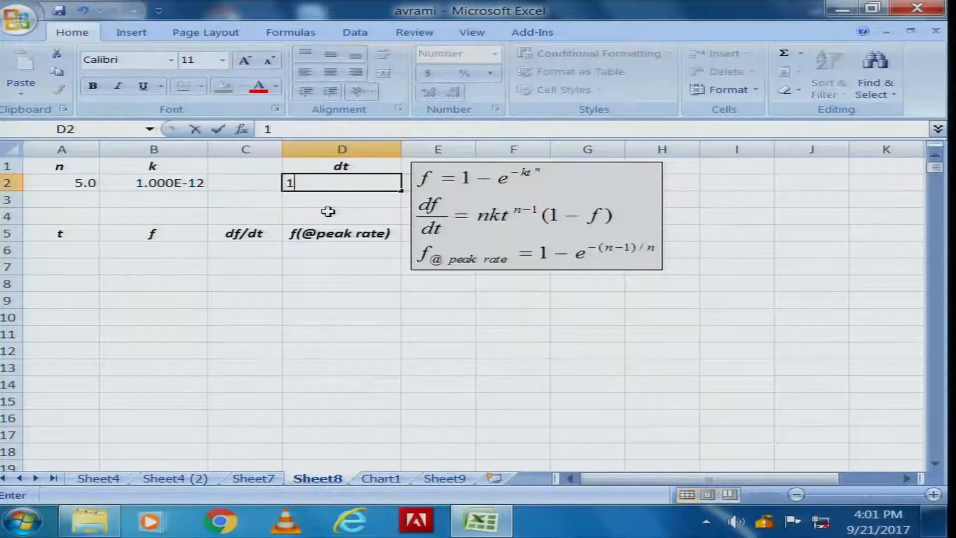
pyautogui.press('Return')
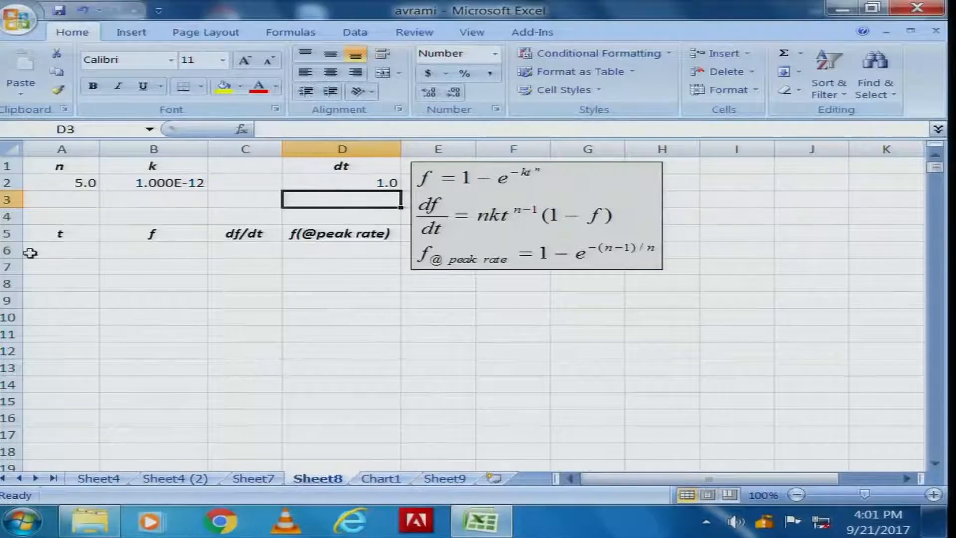
pyautogui.click(52, 250)
pyautogui.write('0')
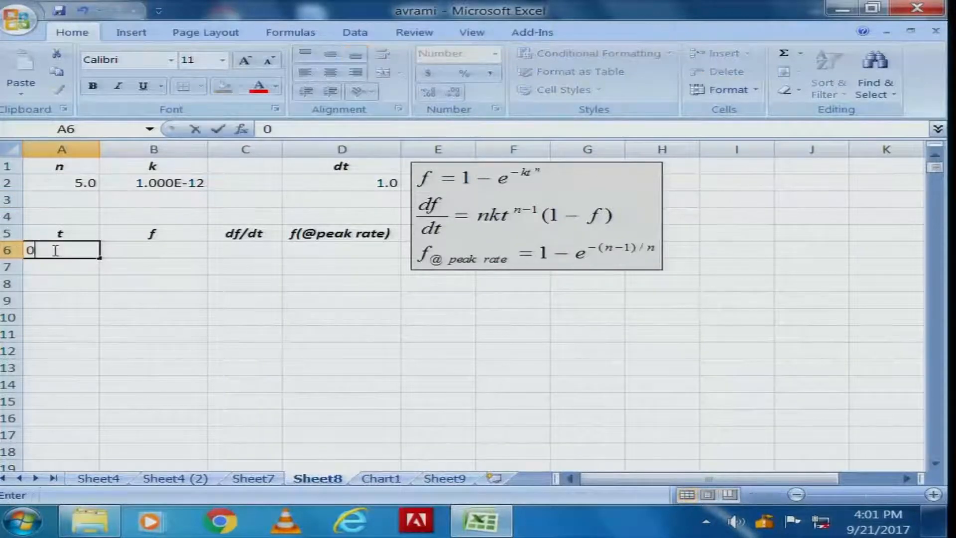
pyautogui.press('Return')
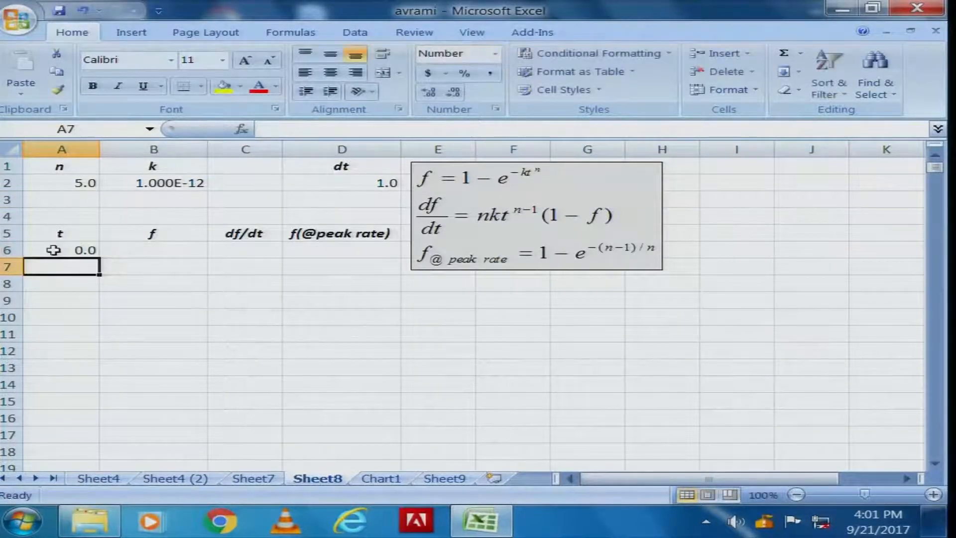
# Enter the transformed fraction formula =1-EXP(-$B$2*(A6^$A$2)) in cell B6, with absolute references to k and n
pyautogui.press('Up')
pyautogui.press('Right')
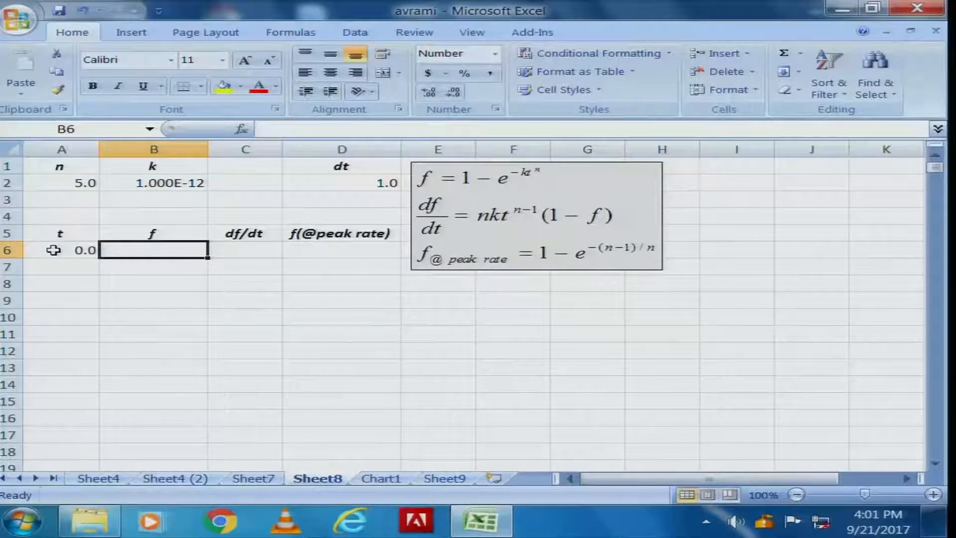
pyautogui.write('=')
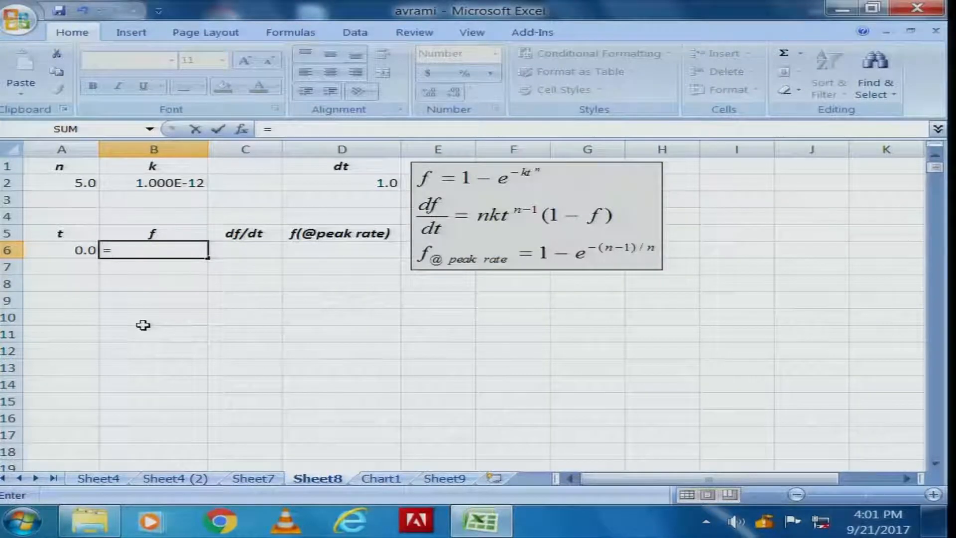
pyautogui.write('1-')
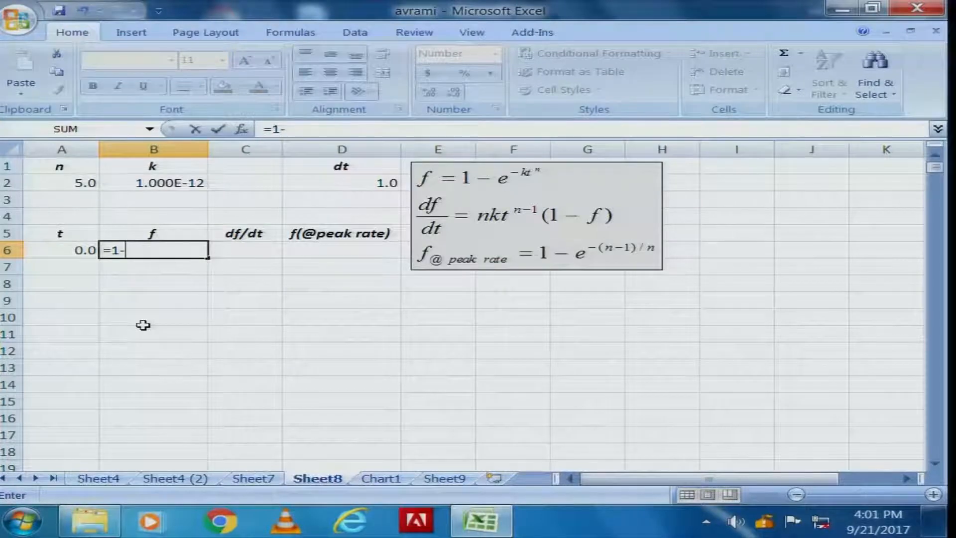
pyautogui.write('epx(')
pyautogui.press('BackSpace')
pyautogui.press('BackSpace')
pyautogui.press('BackSpace')
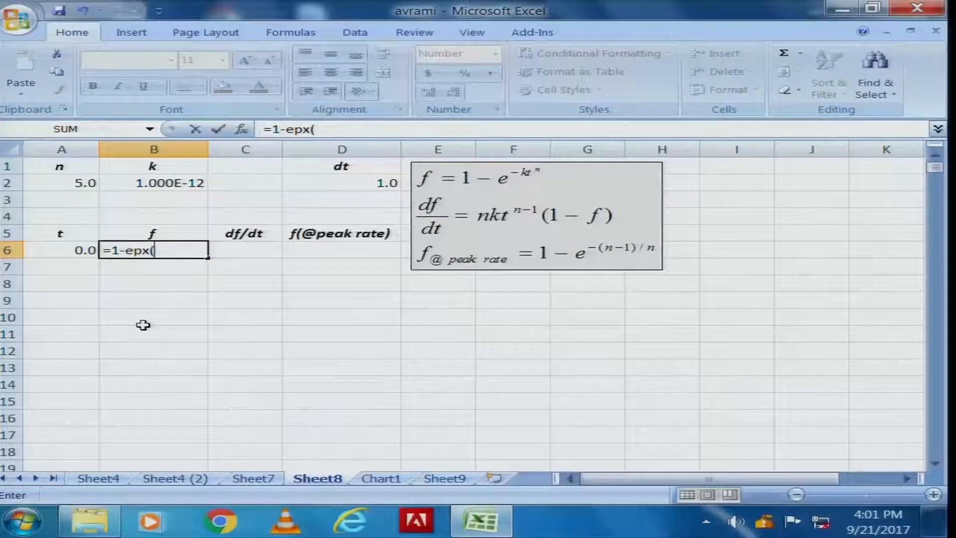
pyautogui.write('xp')
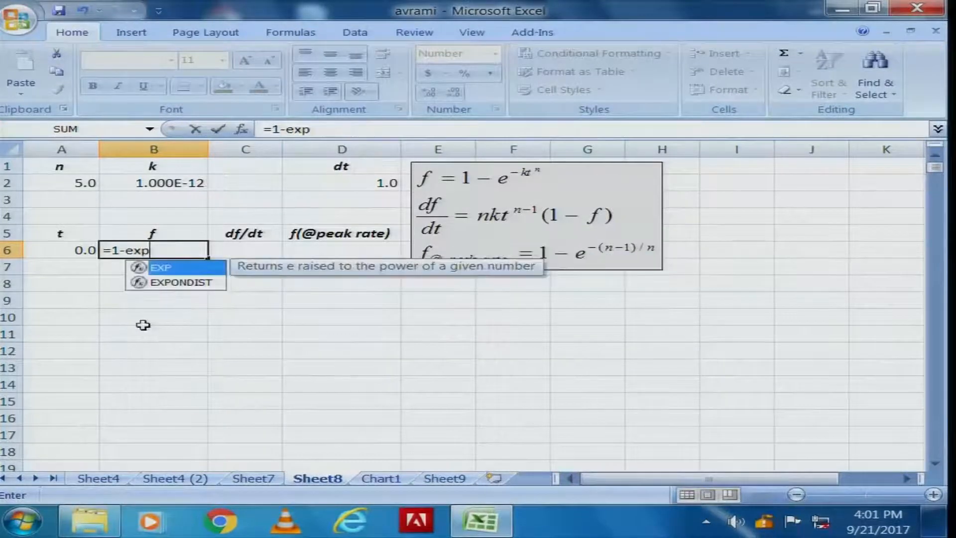
pyautogui.write('(-')
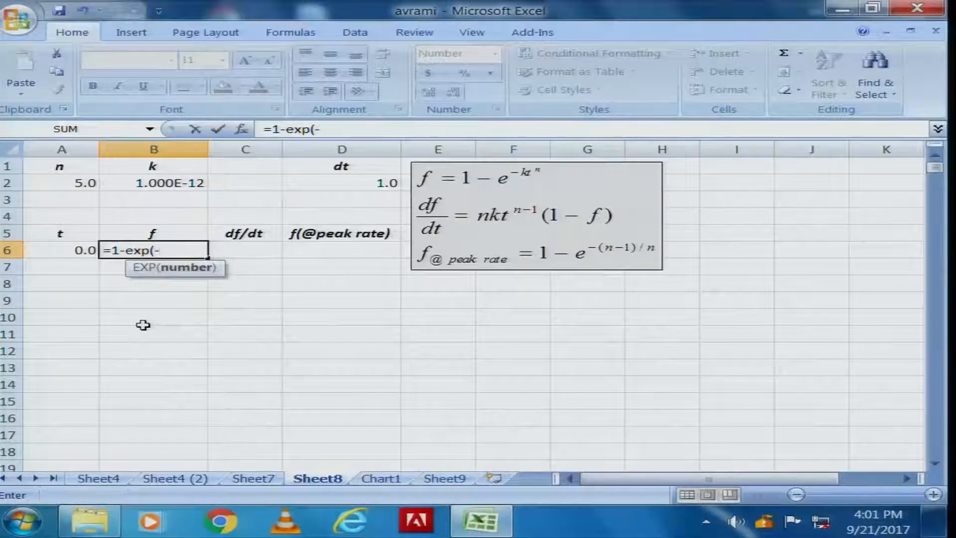
pyautogui.click(177, 184)
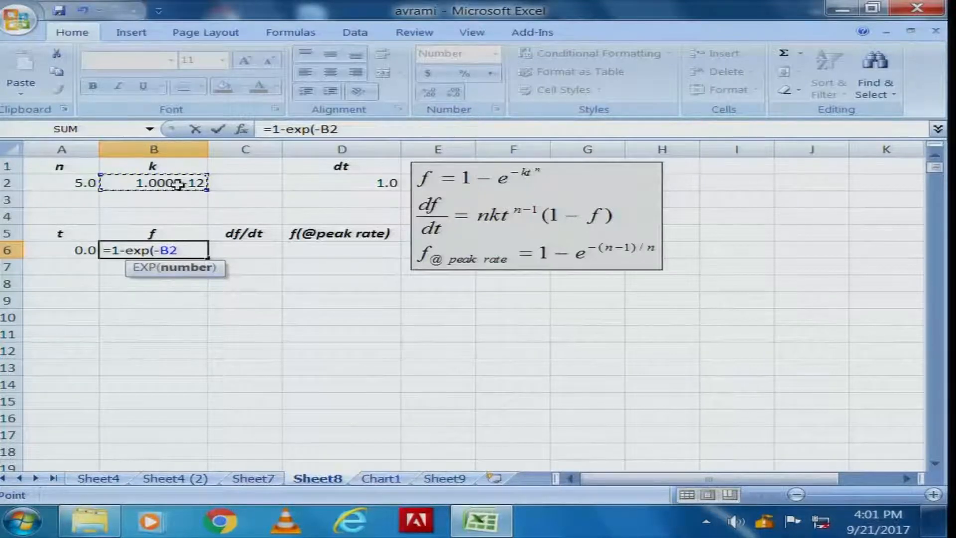
pyautogui.press('F4')
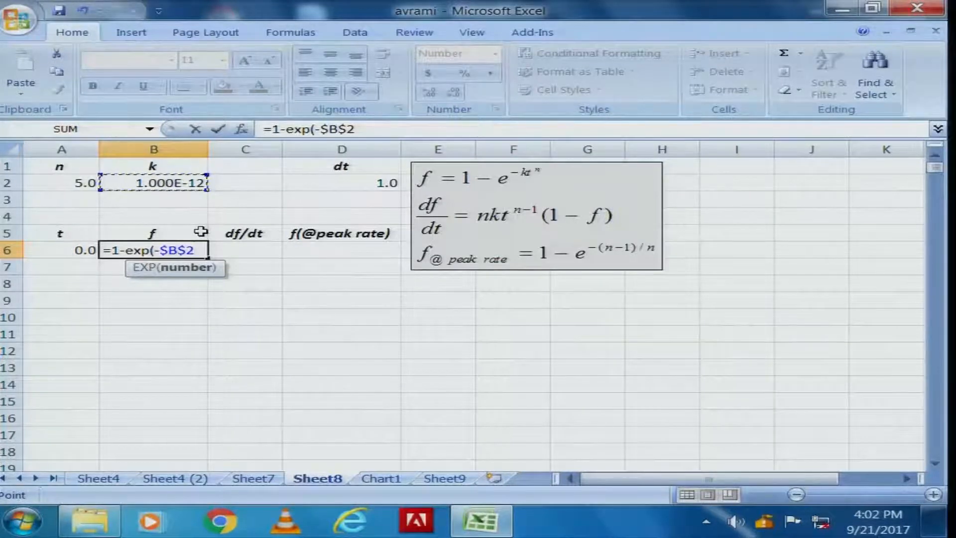
pyautogui.write('*(')
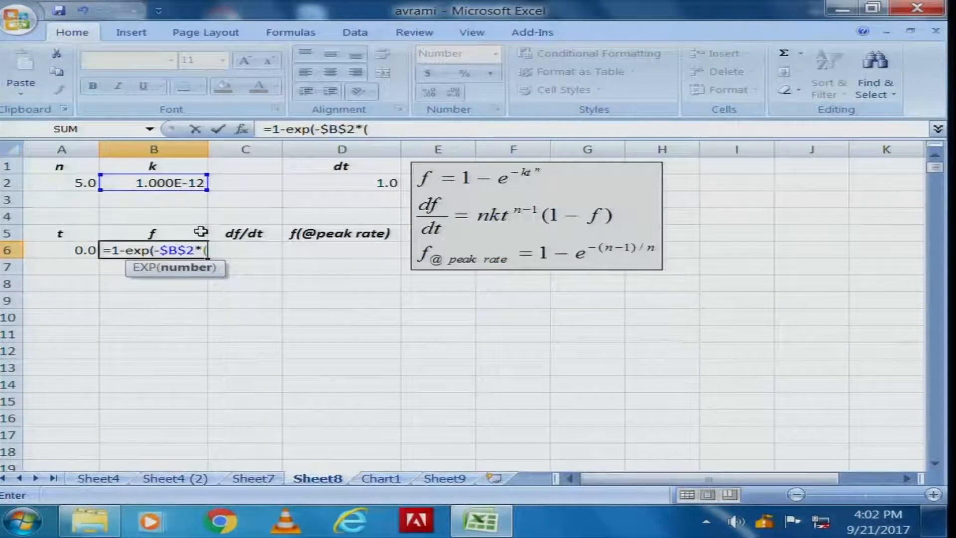
pyautogui.click(66, 253)
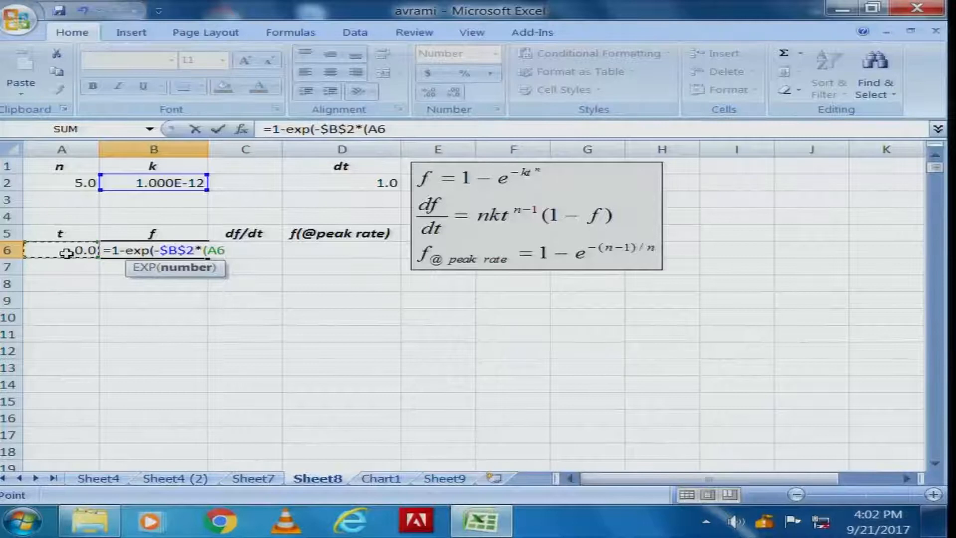
pyautogui.write('^')
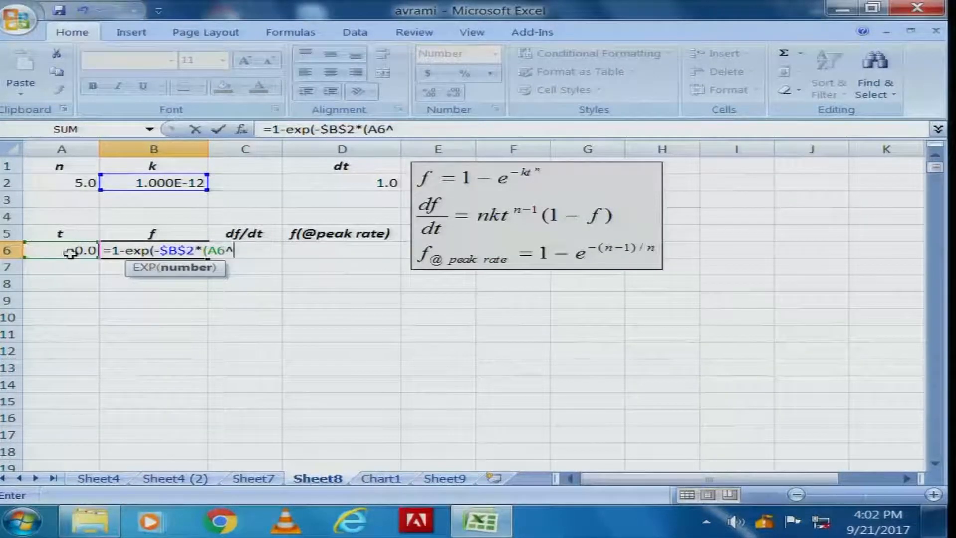
pyautogui.click(80, 183)
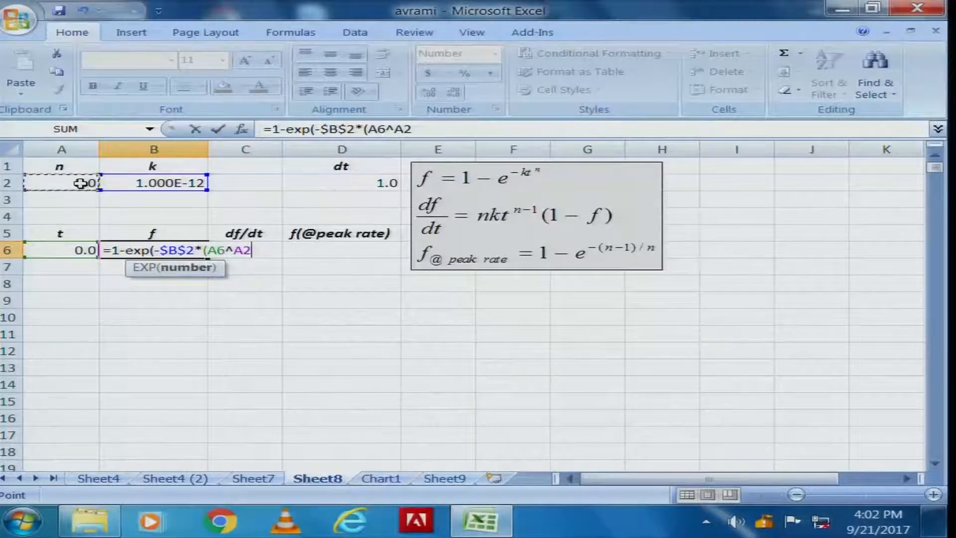
pyautogui.press('F4')
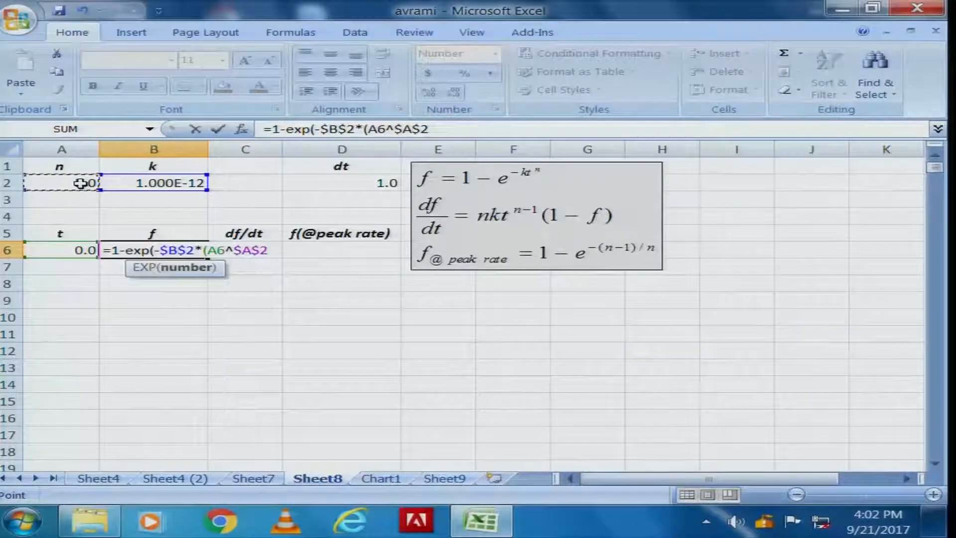
pyautogui.write('))')
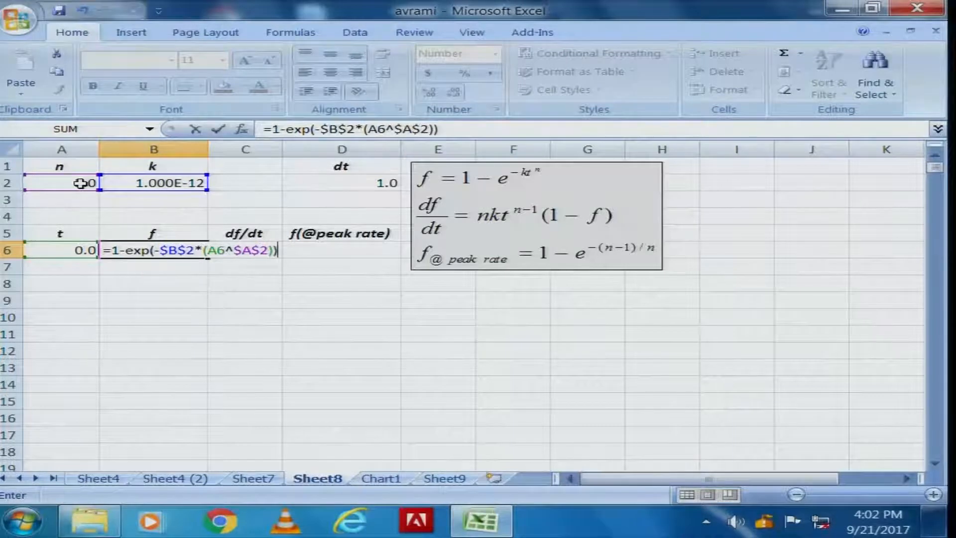
pyautogui.press('Return')
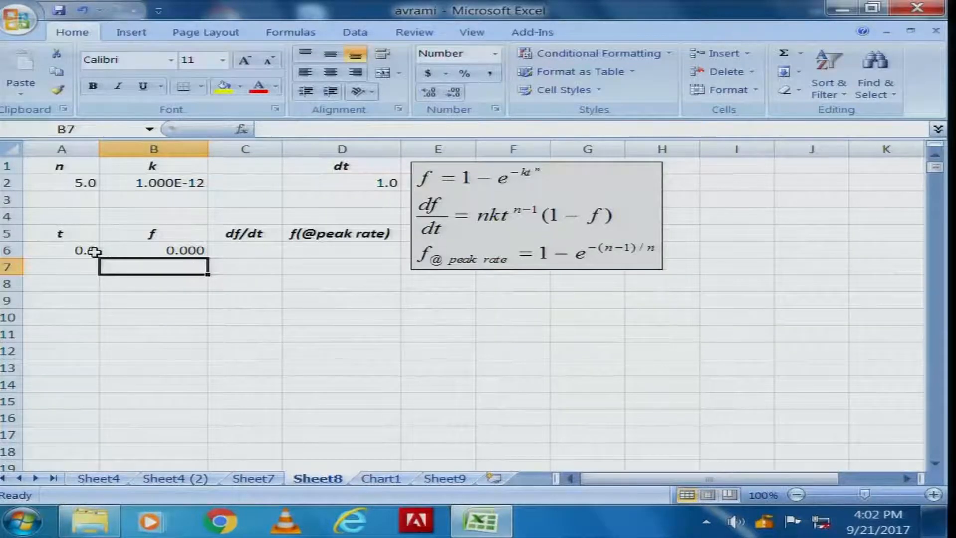
# Enter the time increment formula =A6+$D$2 in cell A7, with an absolute reference to dt
pyautogui.click(48, 270)
pyautogui.write('=')
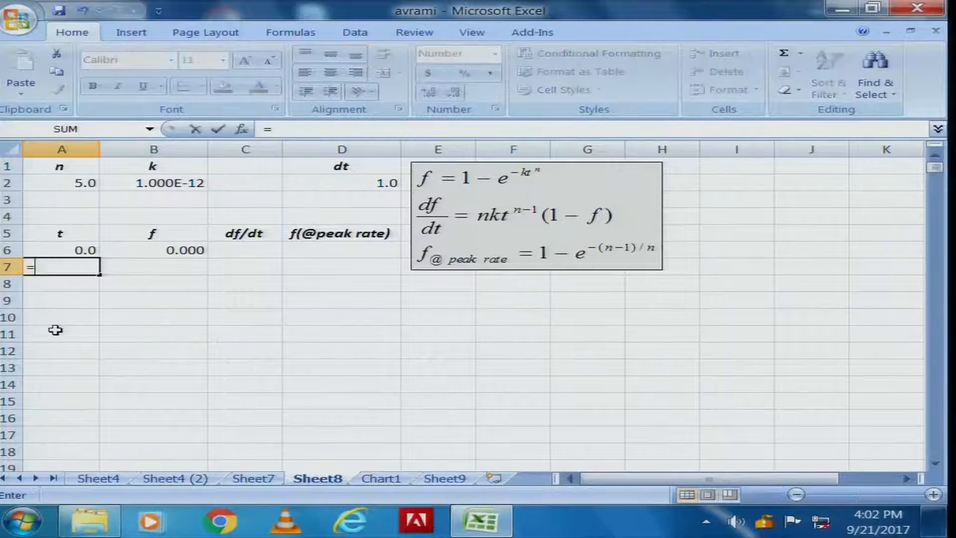
pyautogui.click(67, 247)
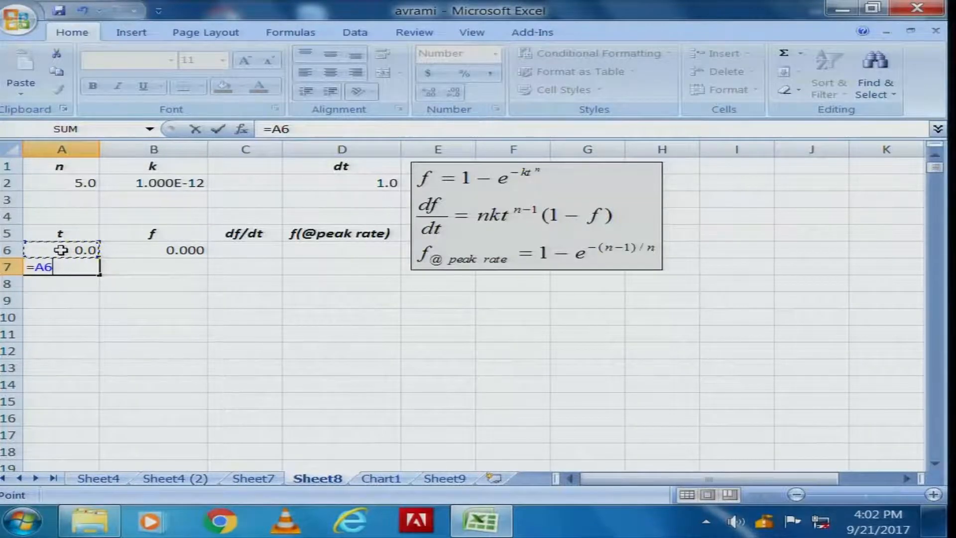
pyautogui.write('+')
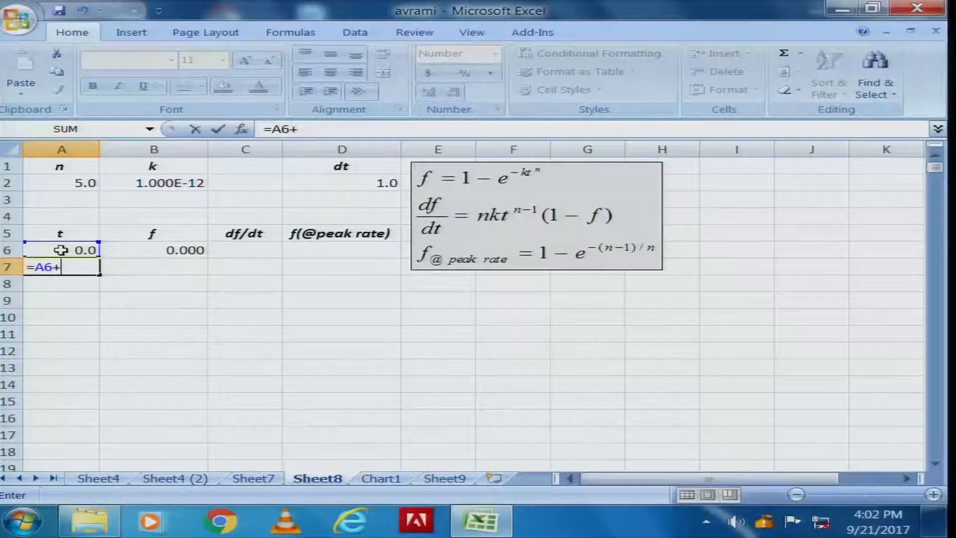
pyautogui.click(362, 183)
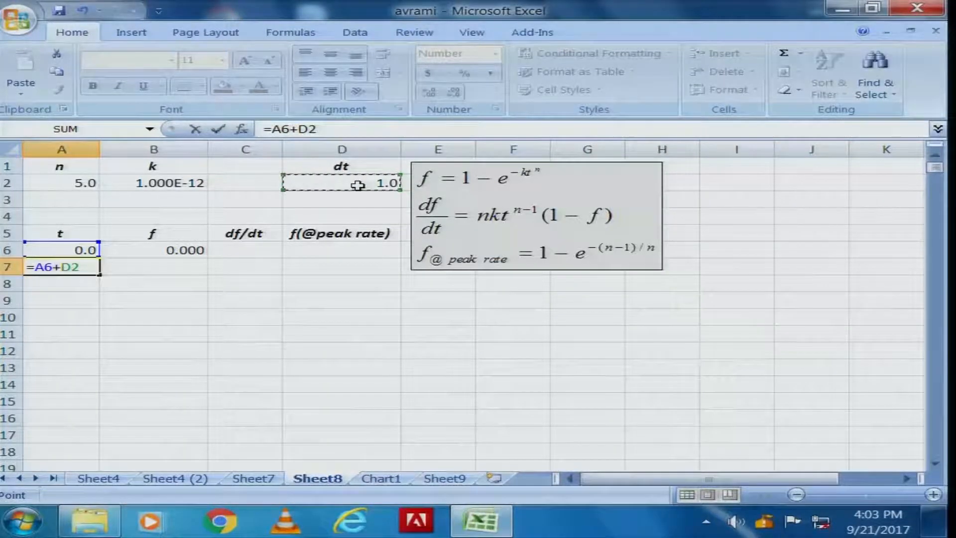
pyautogui.press('F4')
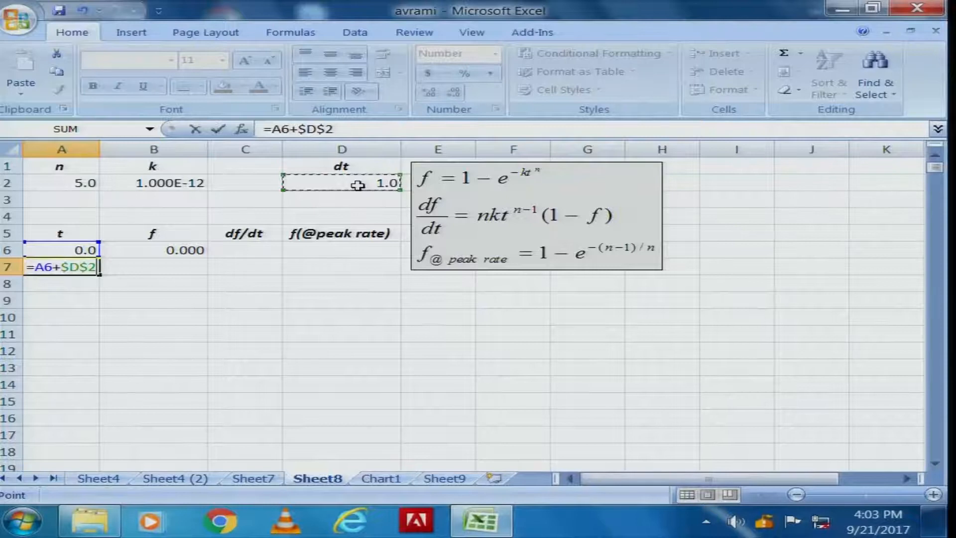
pyautogui.press('Return')
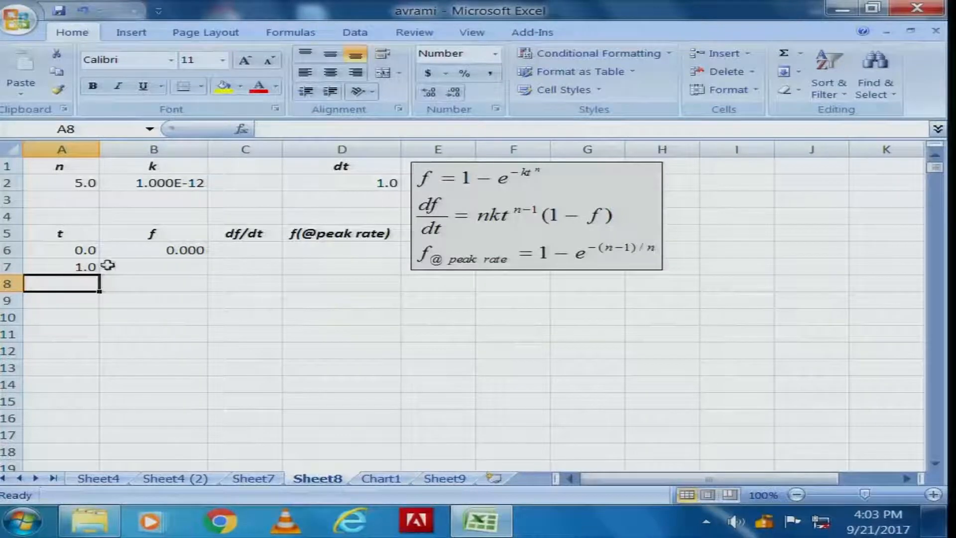
# Copy the fraction formula from B6 into B7 and compare it with the original in B6
pyautogui.click(150, 266)
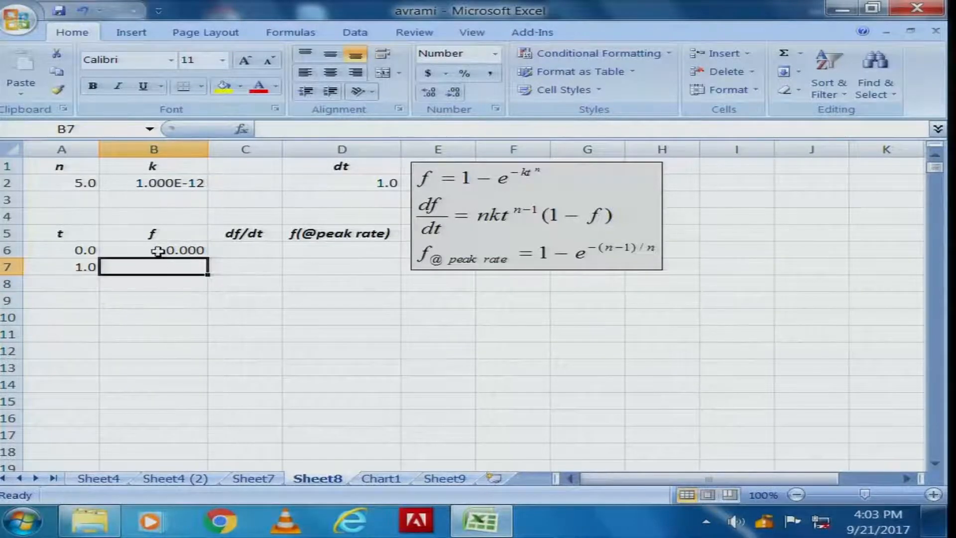
pyautogui.click(157, 251)
pyautogui.rightClick(157, 251)
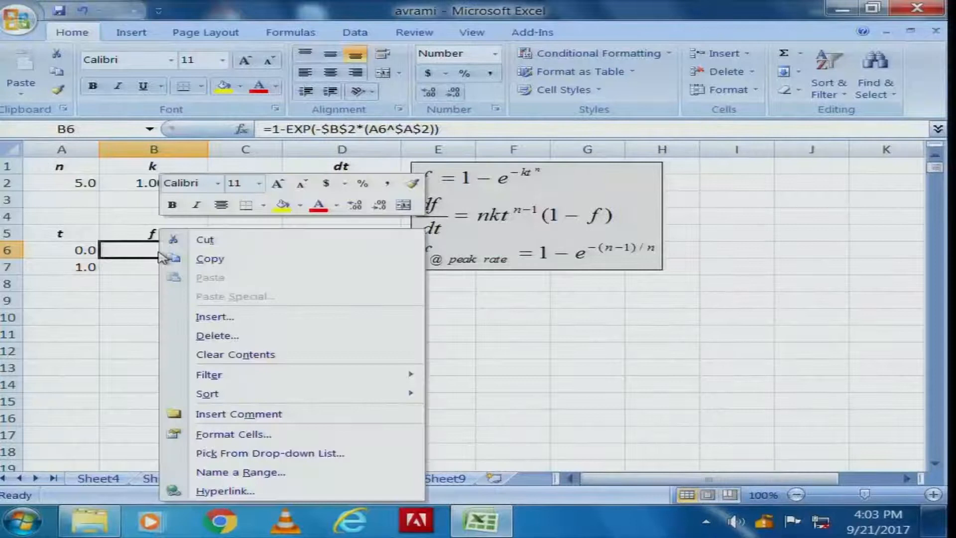
pyautogui.click(202, 259)
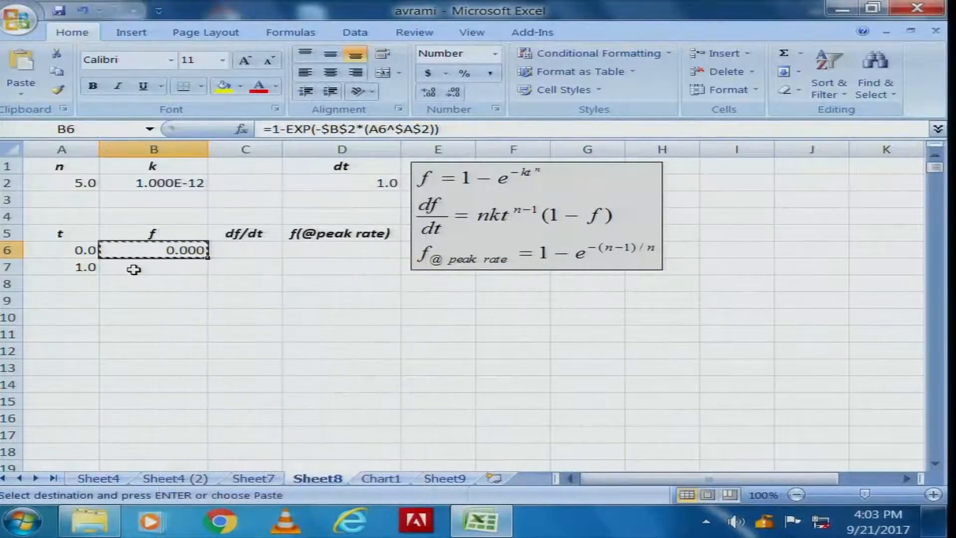
pyautogui.click(135, 268)
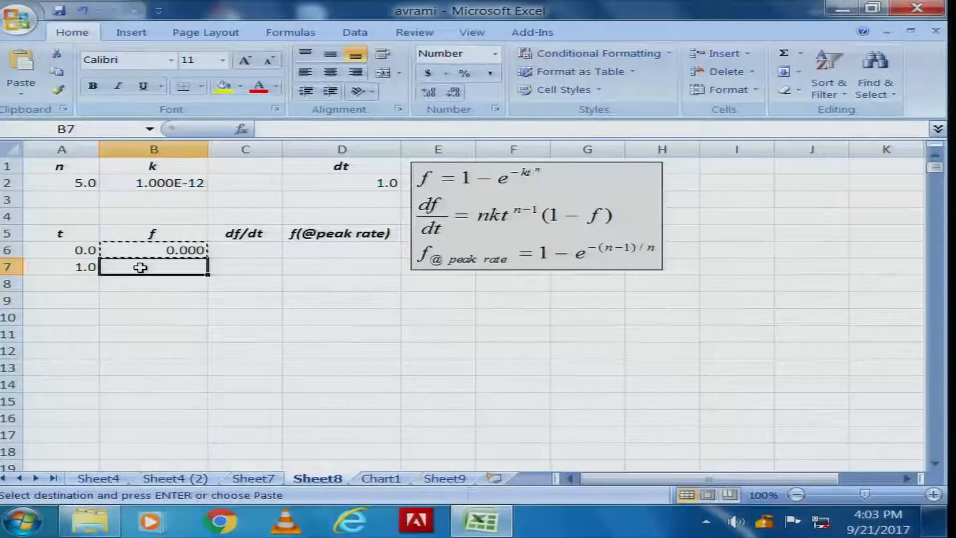
pyautogui.rightClick(140, 267)
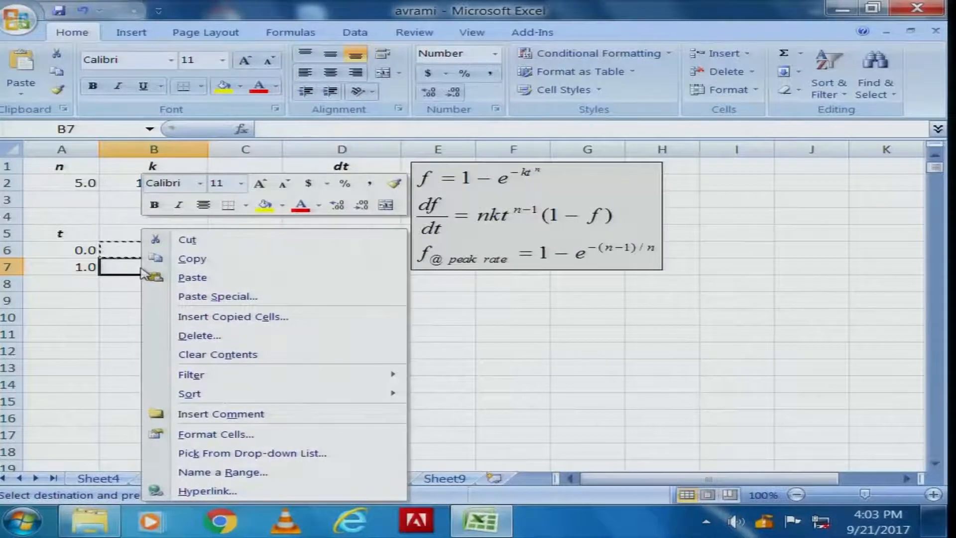
pyautogui.click(187, 278)
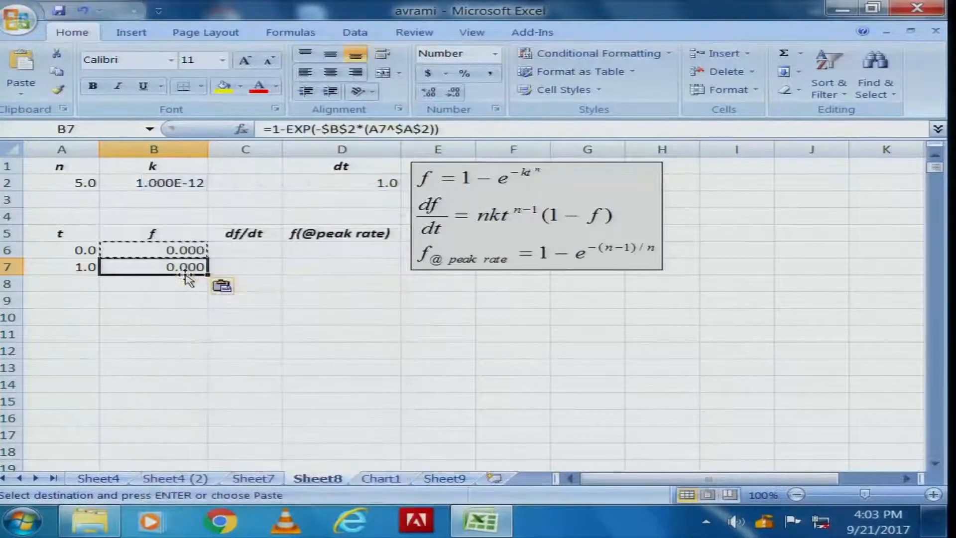
pyautogui.click(172, 250)
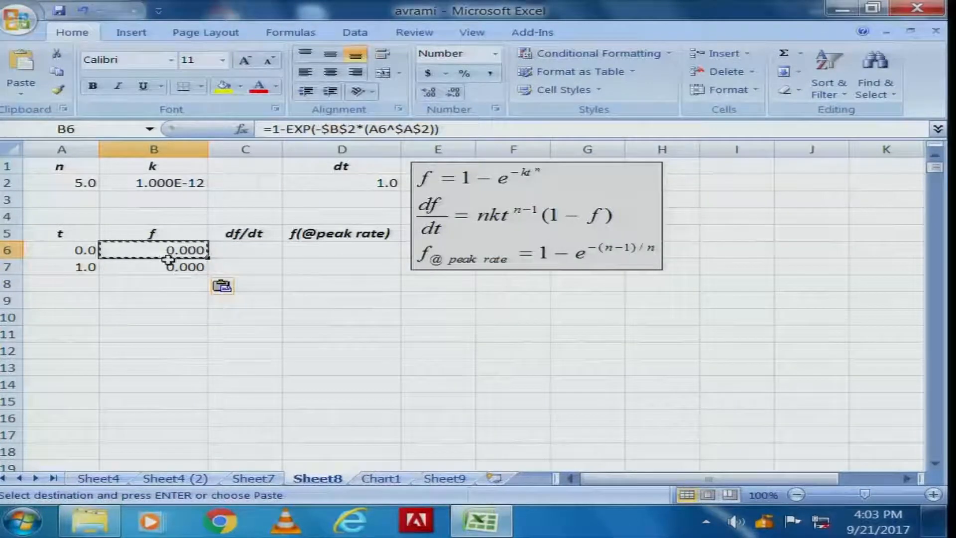
# Copy the time and fraction formulas from A7:B7 down through the yellow row, filling A8:B446
pyautogui.click(173, 268)
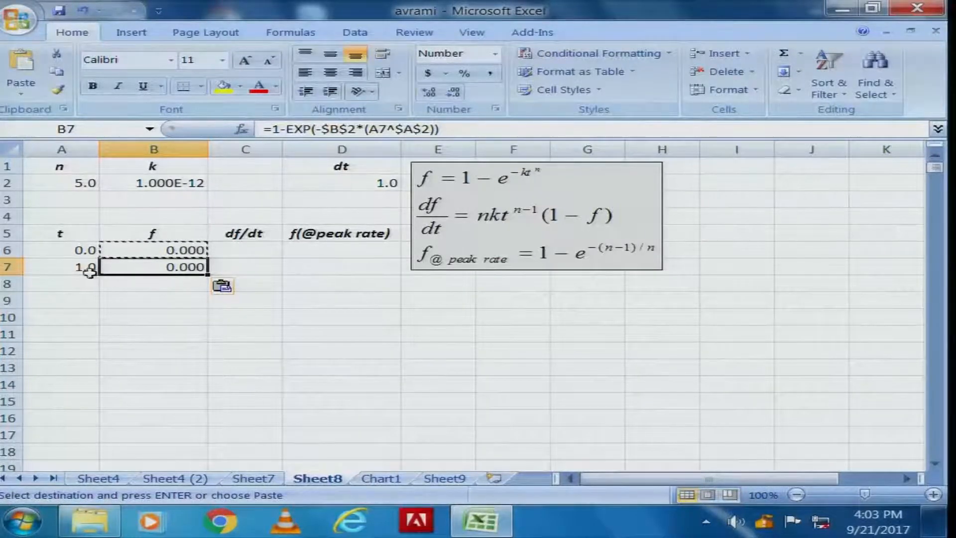
pyautogui.moveTo(84, 269); pyautogui.dragTo(185, 269)
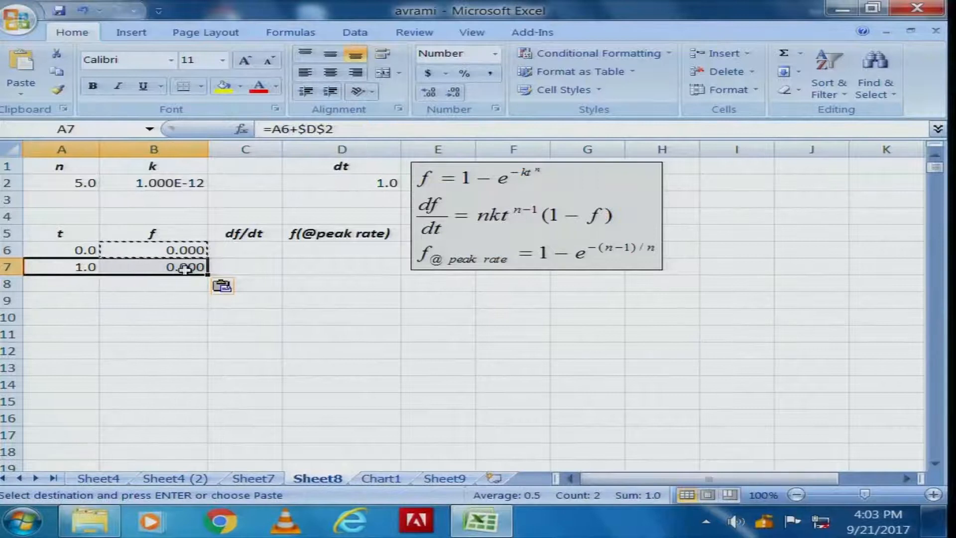
pyautogui.hotkey('ctrl', 'c')
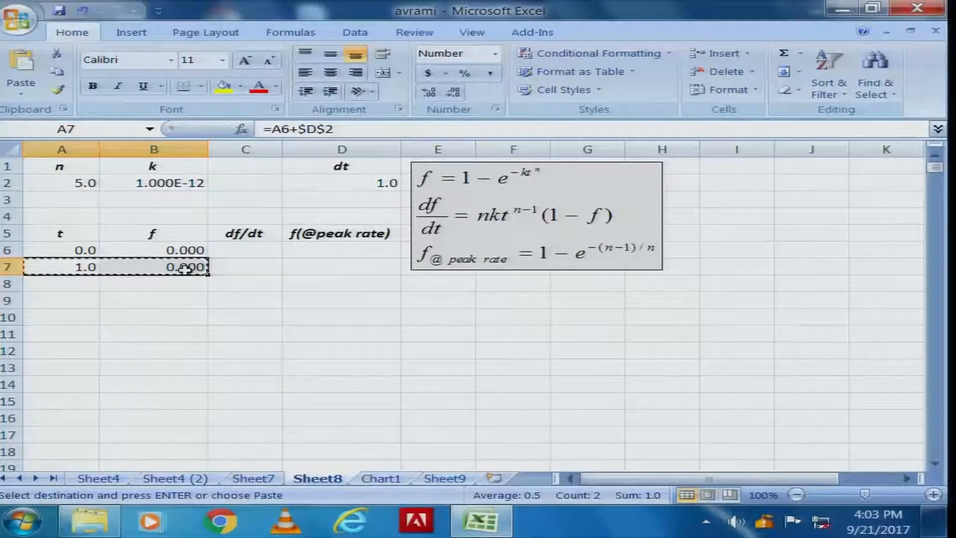
pyautogui.moveTo(43, 281); pyautogui.dragTo(170, 437)
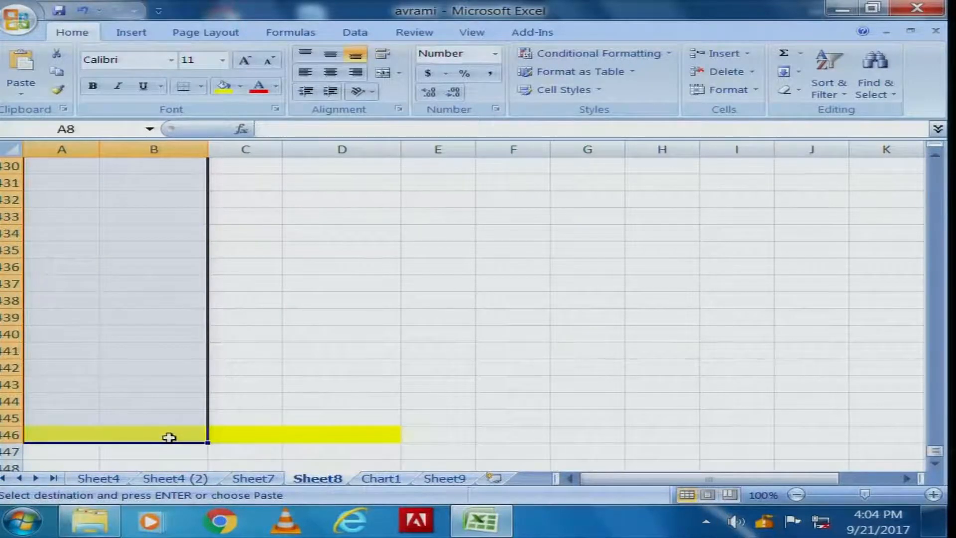
pyautogui.rightClick(166, 372)
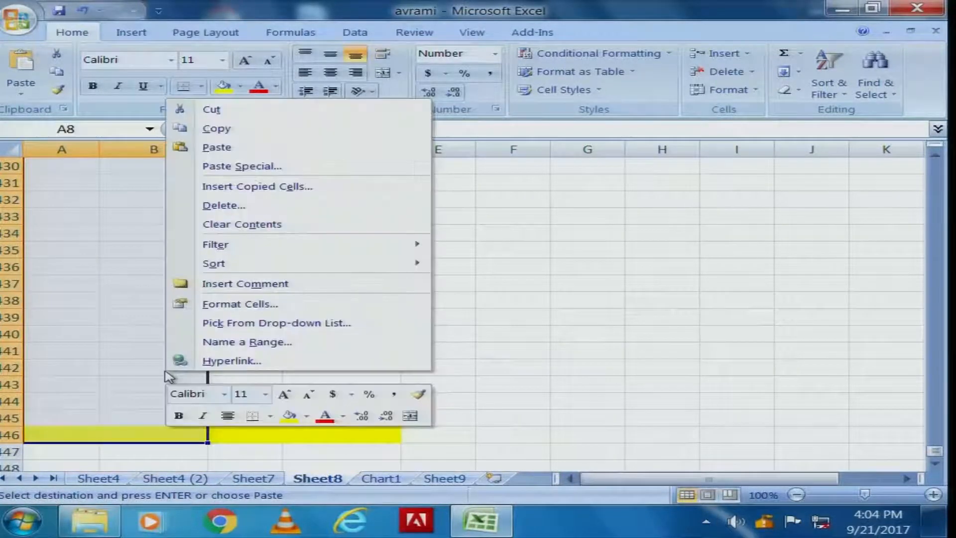
pyautogui.click(224, 147)
# Review the filled t and f columns down to row 446, checking how f changes with time
pyautogui.scroll(-20, 122, 423)
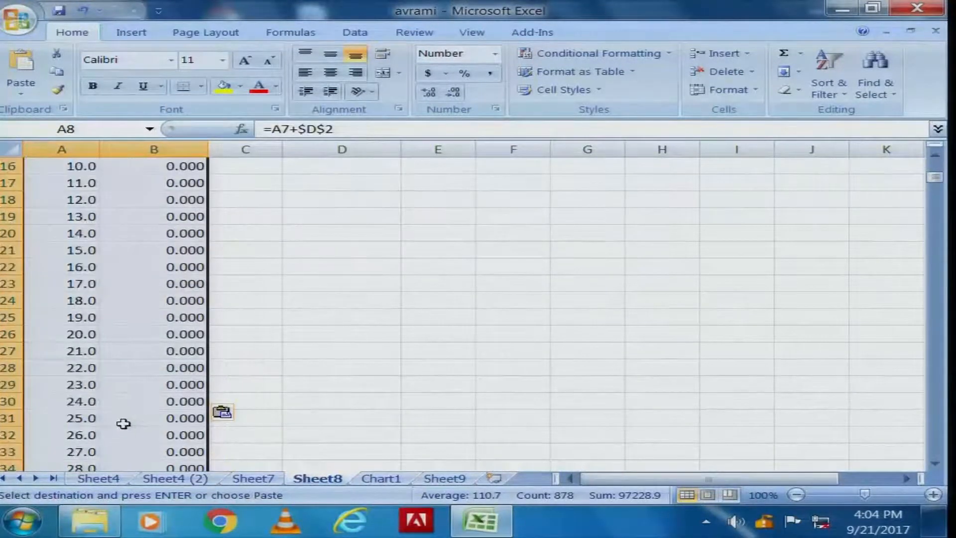
pyautogui.scroll(20, 125, 424)
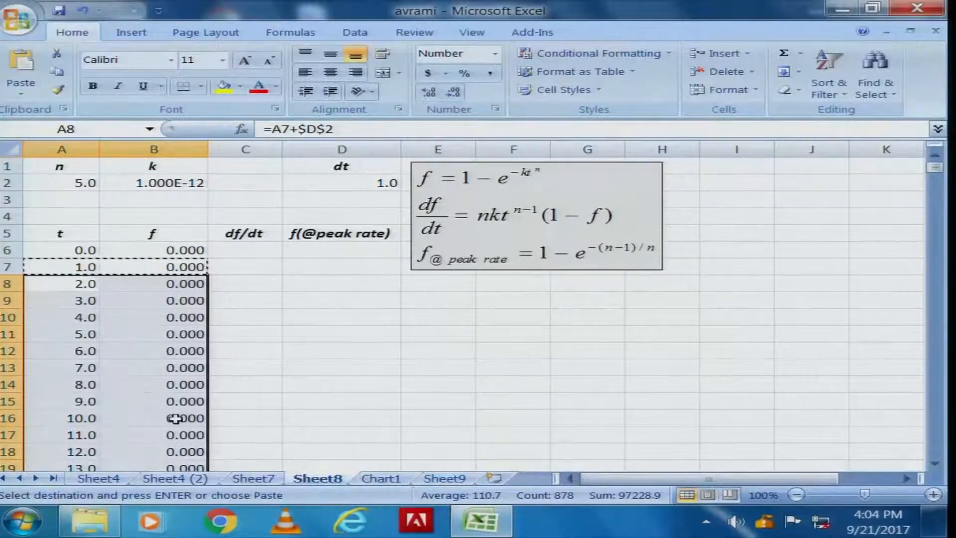
pyautogui.scroll(-5, 180, 419)
pyautogui.scroll(-20, 181, 418)
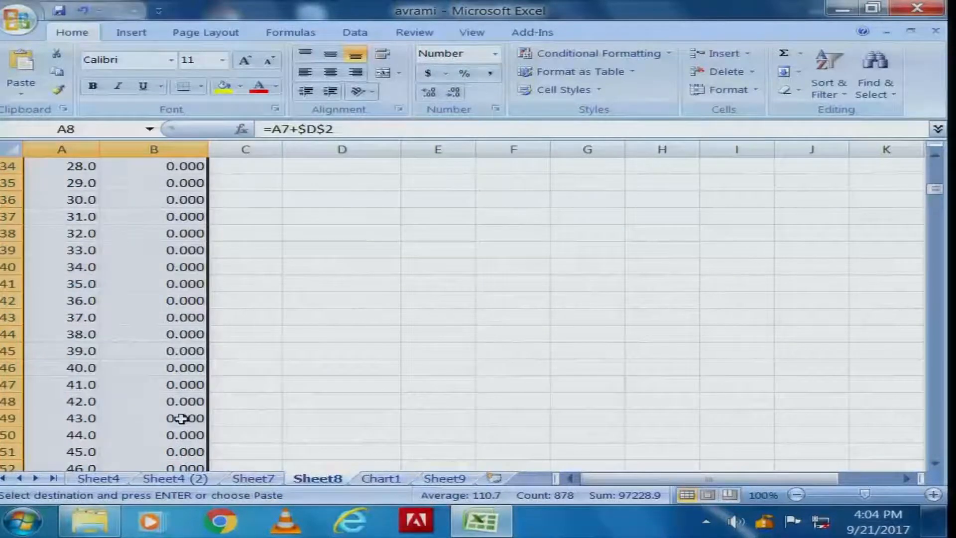
pyautogui.scroll(-17, 181, 418)
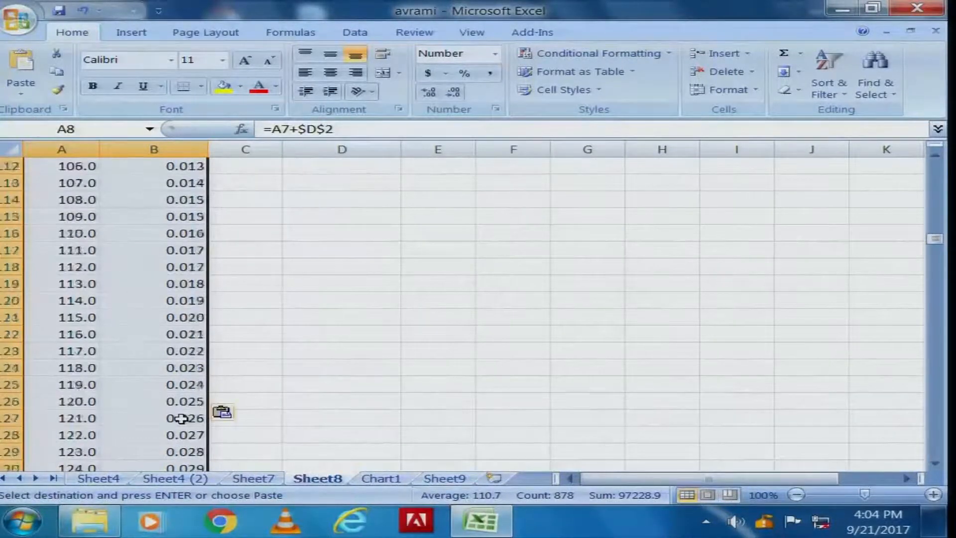
pyautogui.scroll(-20, 180, 418)
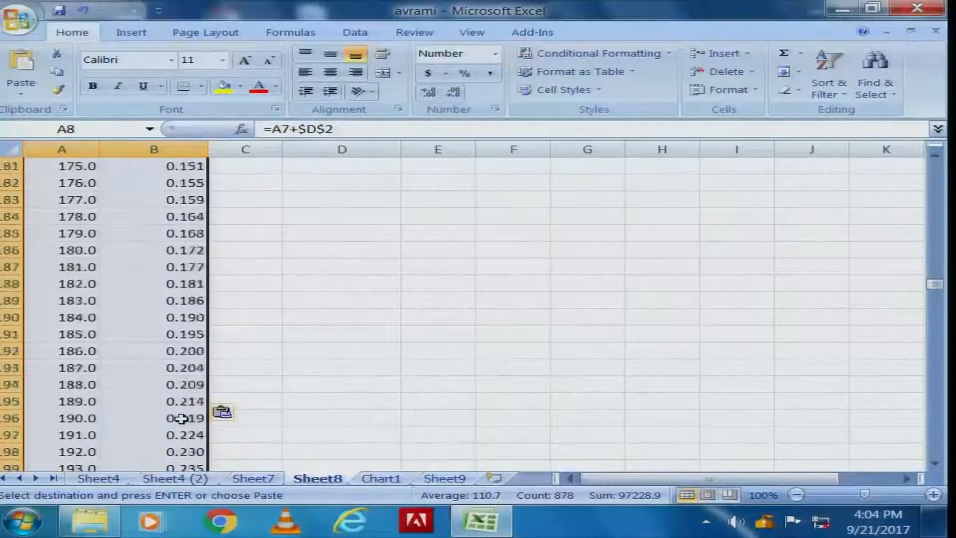
pyautogui.scroll(-17, 181, 418)
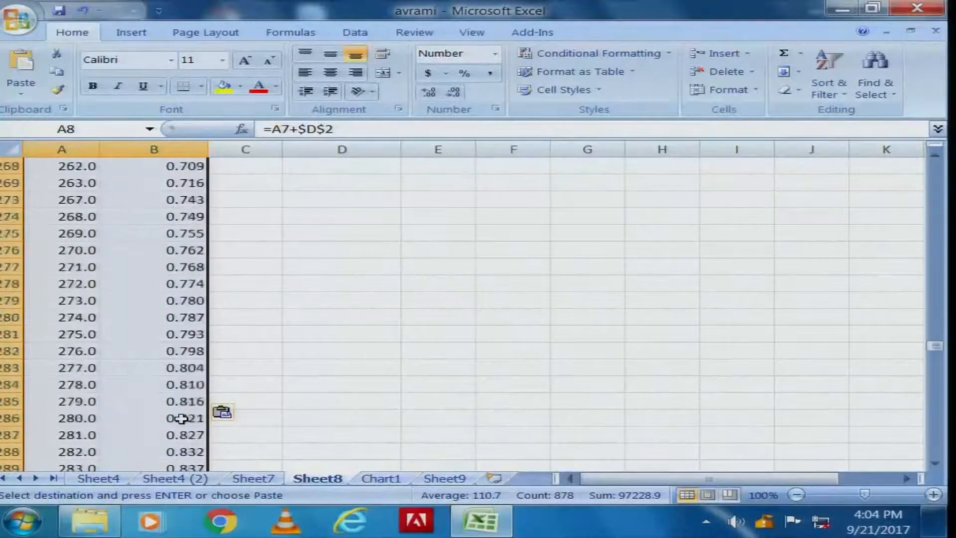
pyautogui.scroll(-15, 181, 418)
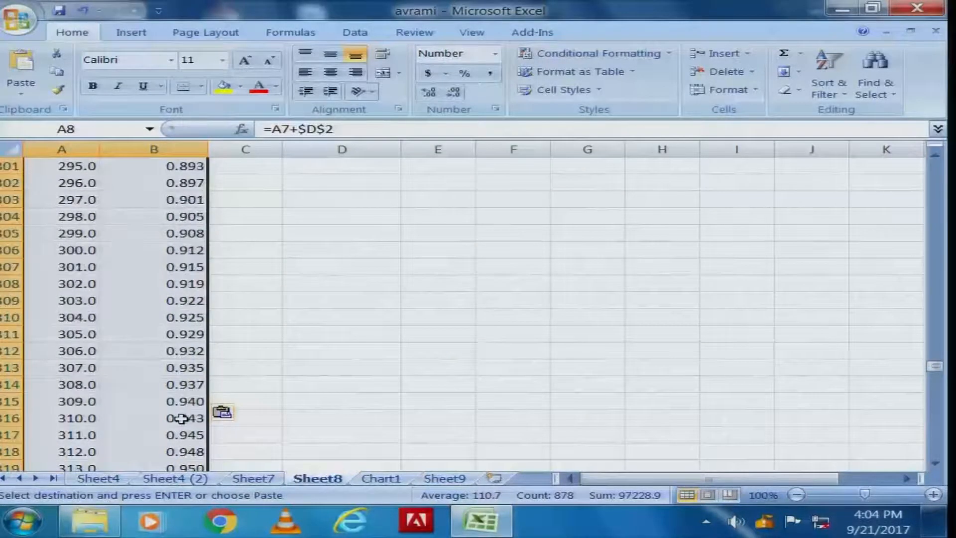
pyautogui.scroll(-20, 181, 418)
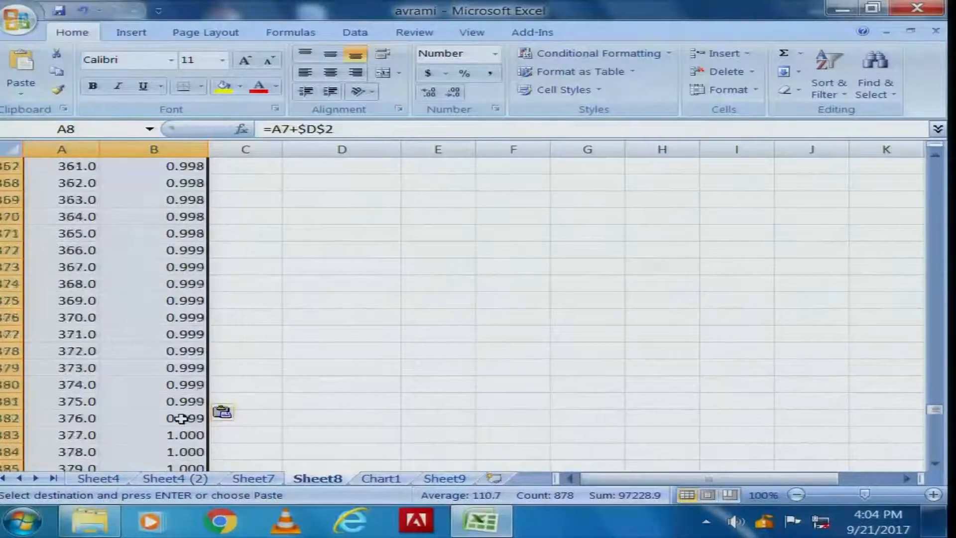
pyautogui.scroll(-5, 180, 418)
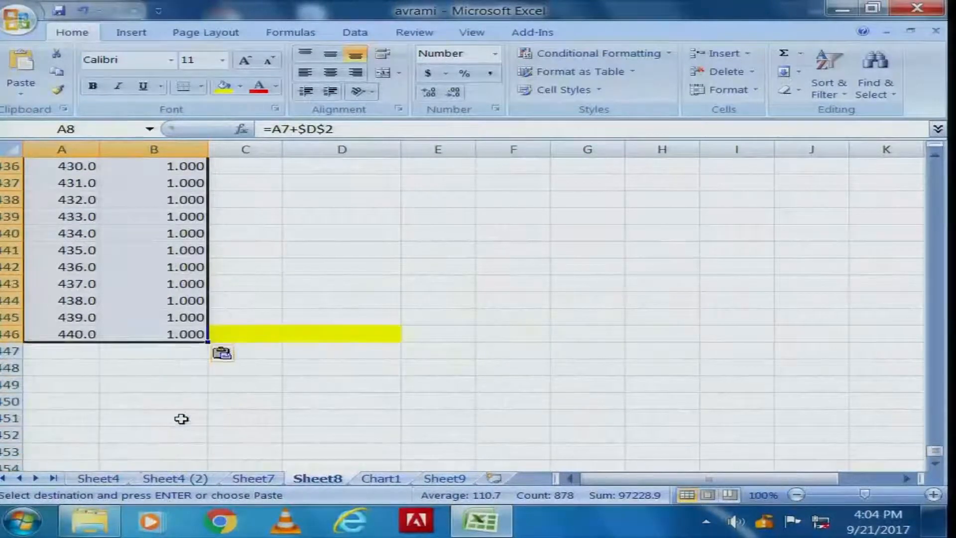
pyautogui.scroll(20, 181, 418)
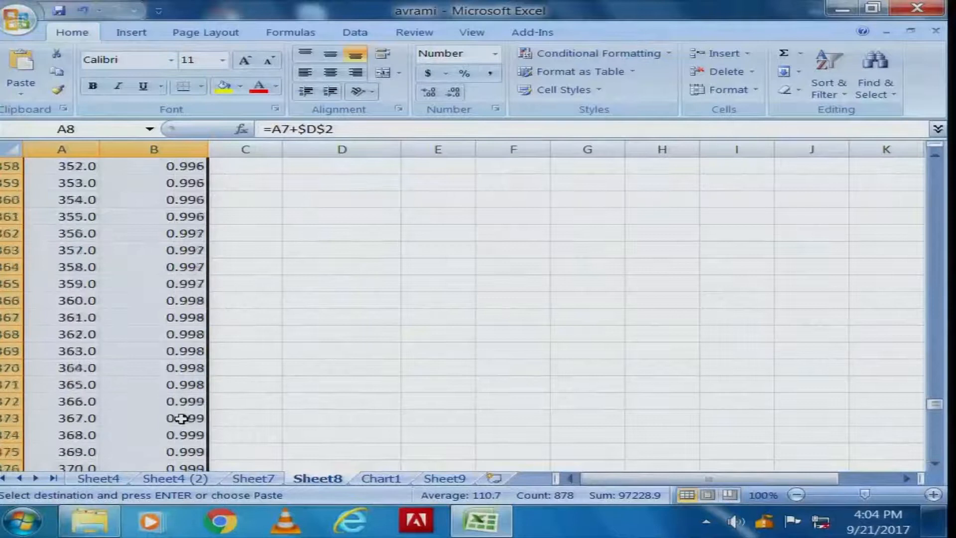
pyautogui.scroll(20, 181, 418)
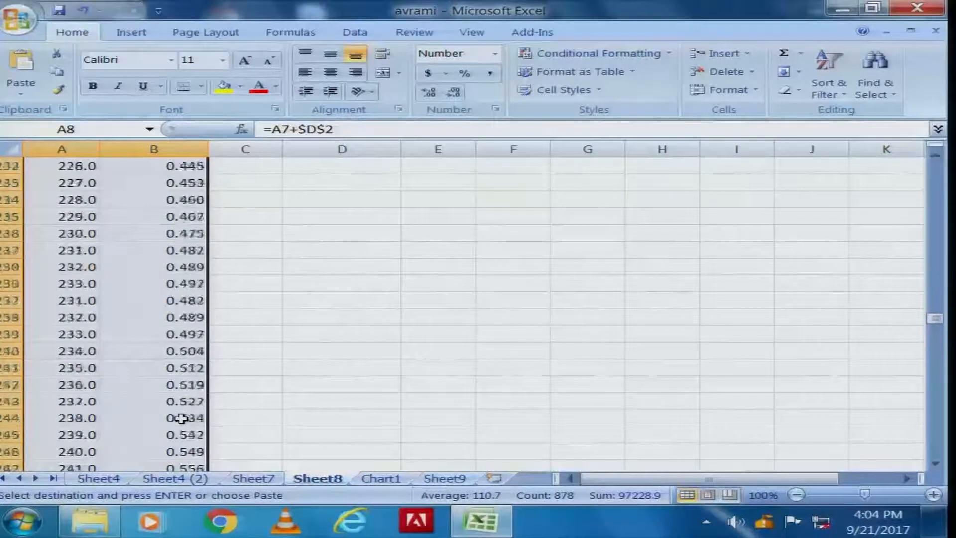
pyautogui.scroll(20, 180, 419)
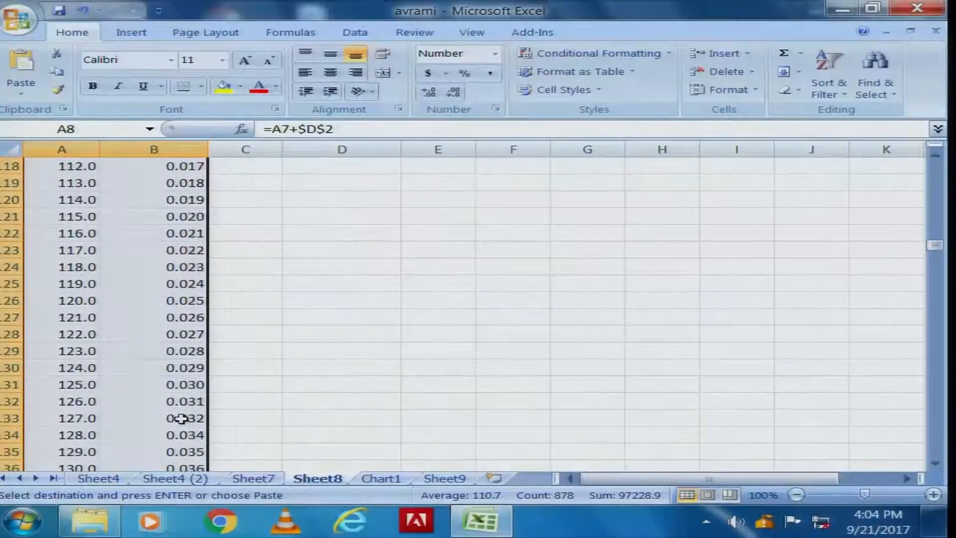
pyautogui.scroll(20, 181, 418)
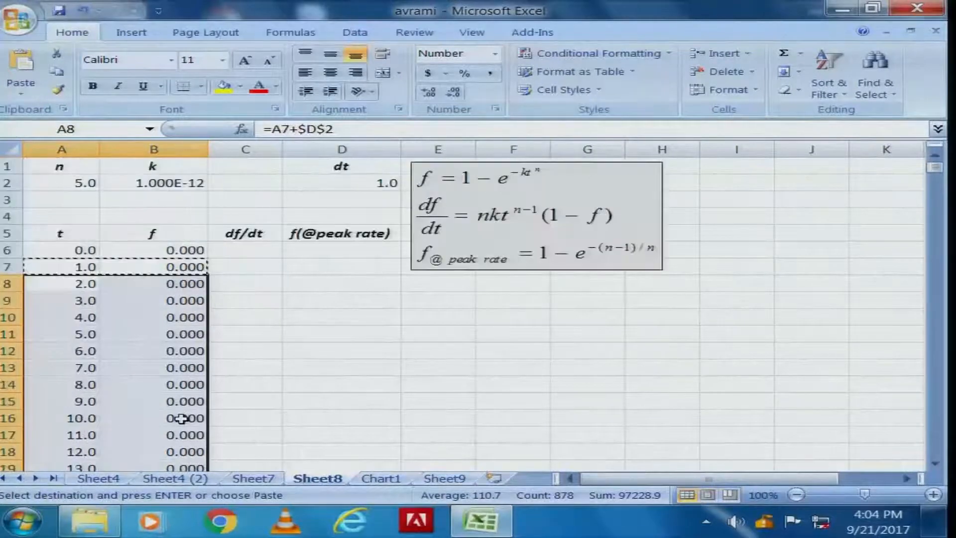
# Insert a scatter chart with straight lines and no markers from the t and f table
pyautogui.click(187, 250)
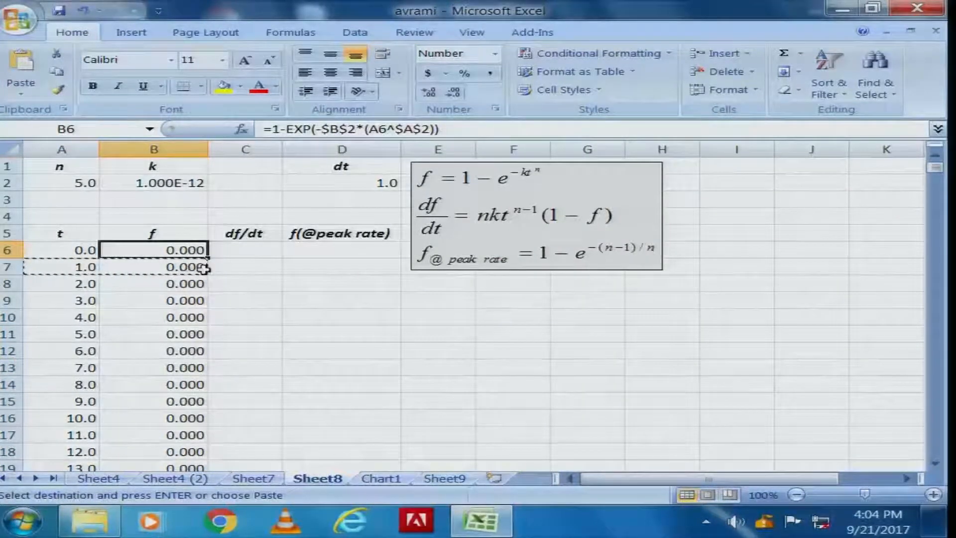
pyautogui.click(65, 250)
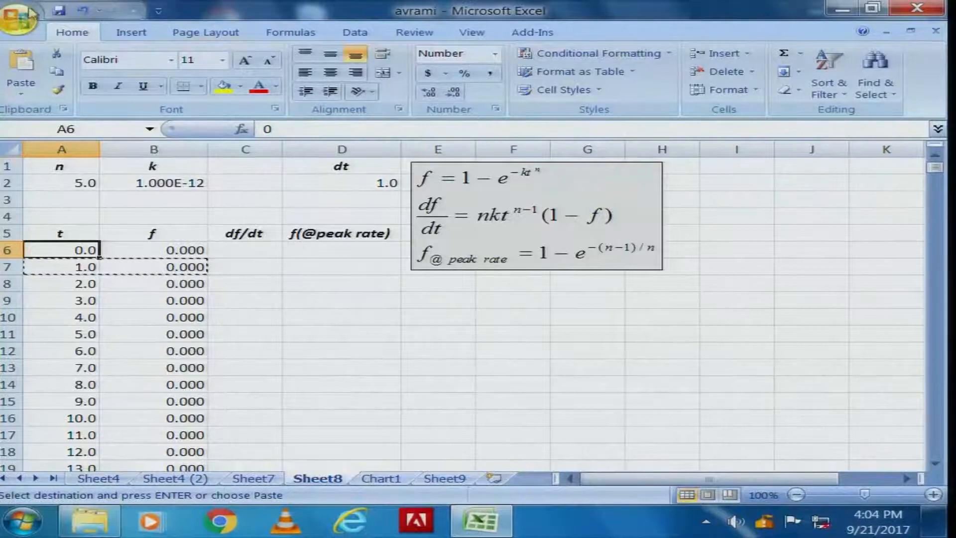
pyautogui.click(118, 42)
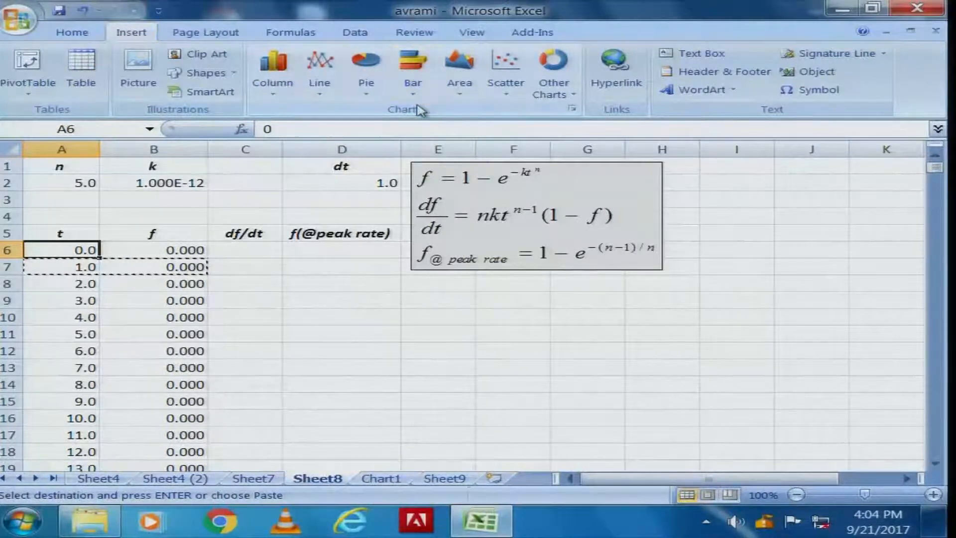
pyautogui.click(510, 98)
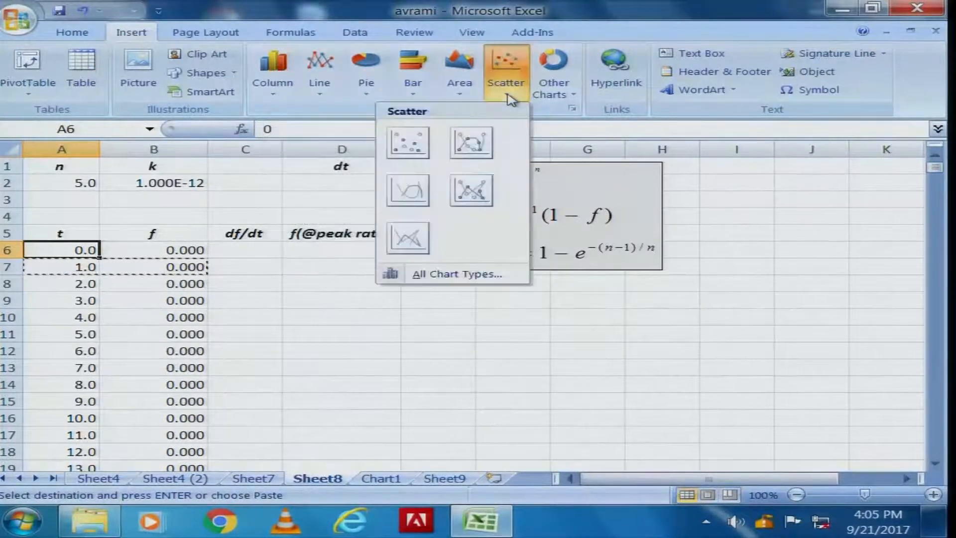
pyautogui.click(409, 242)
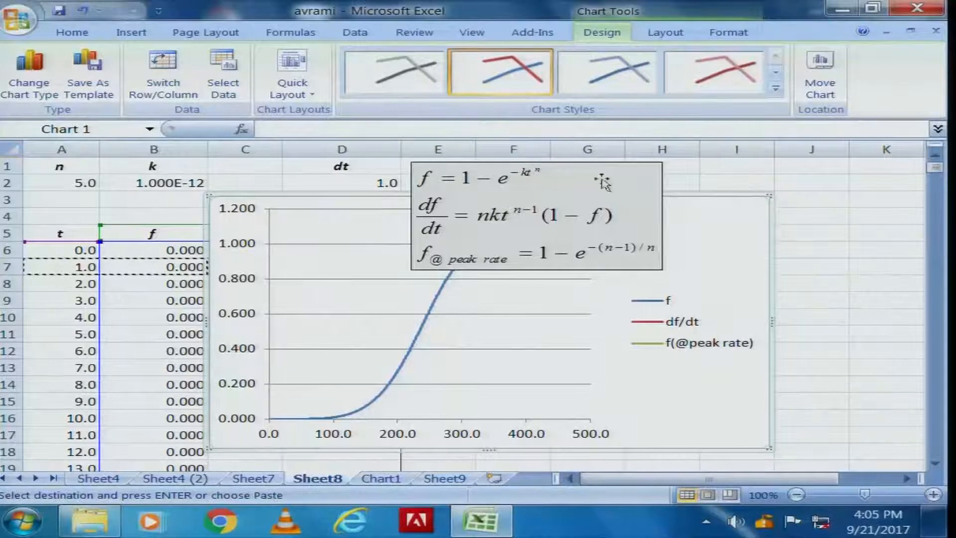
# Move the equation box off the chart to columns T to W, and shift the chart to uncover the df/dt column
pyautogui.moveTo(562, 178); pyautogui.dragTo(871, 183)
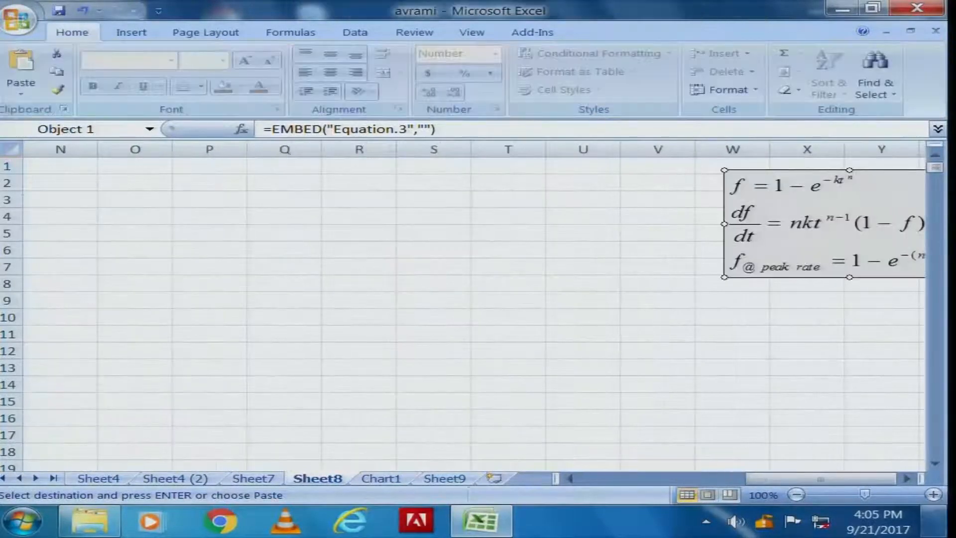
pyautogui.moveTo(828, 213); pyautogui.dragTo(600, 211)
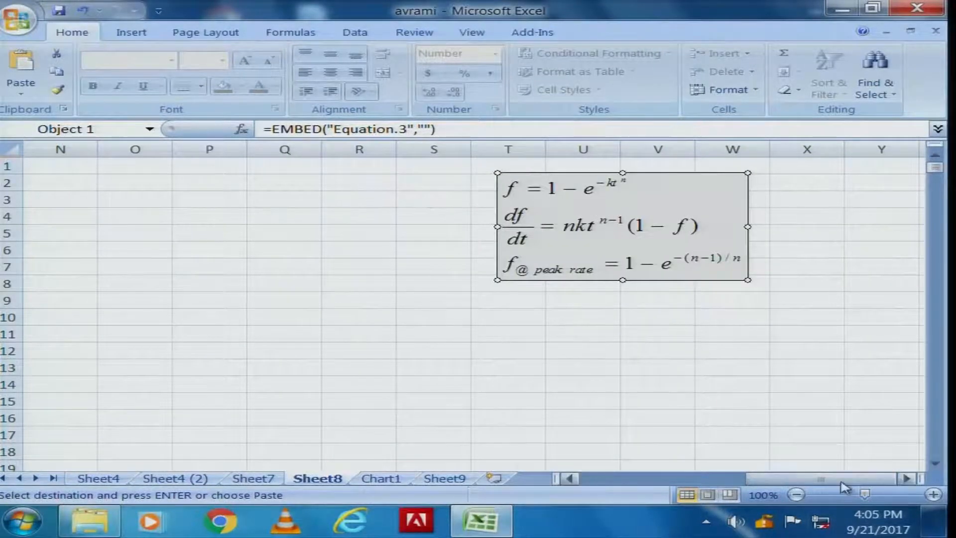
pyautogui.moveTo(842, 479); pyautogui.dragTo(550, 481)
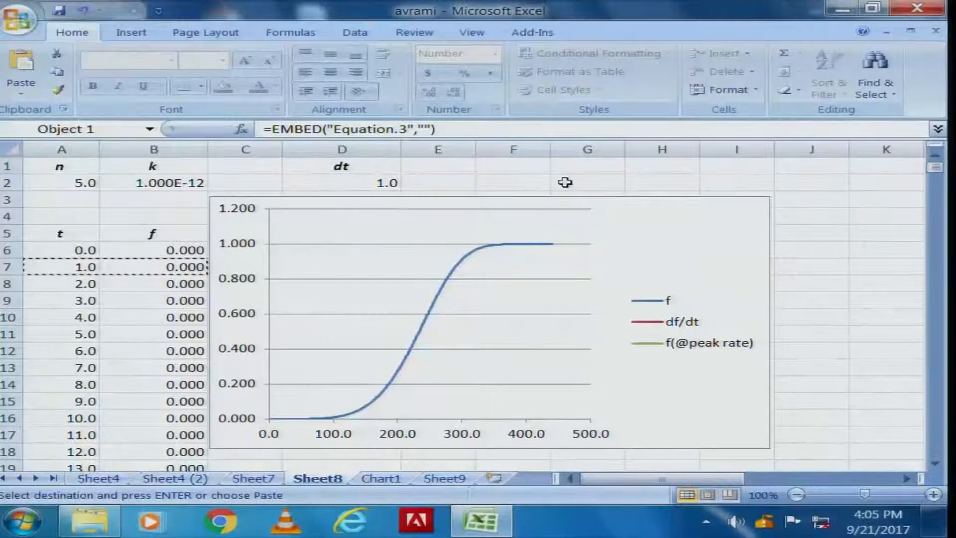
pyautogui.moveTo(632, 205); pyautogui.dragTo(764, 189)
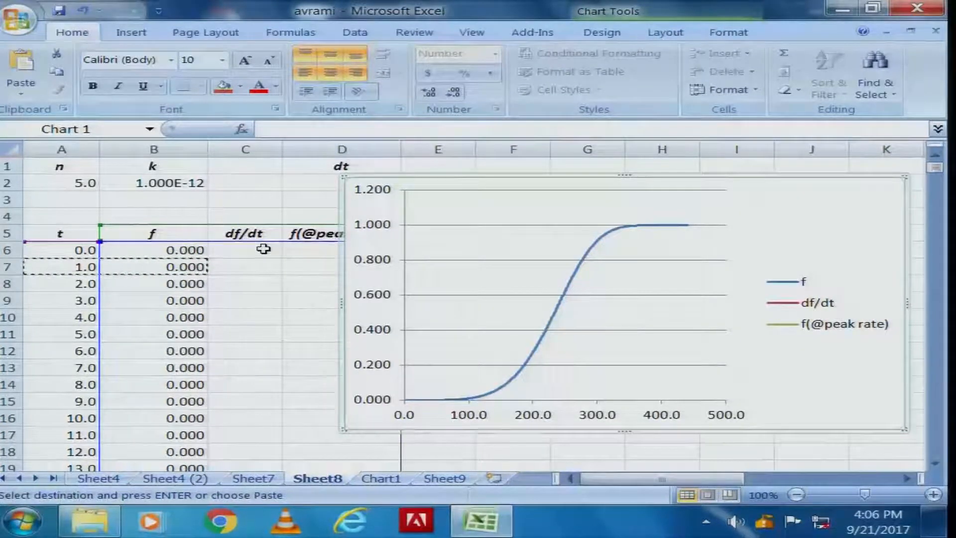
# Bring the equation box back from the far columns and place it over the upper part of the chart
pyautogui.click(263, 249)
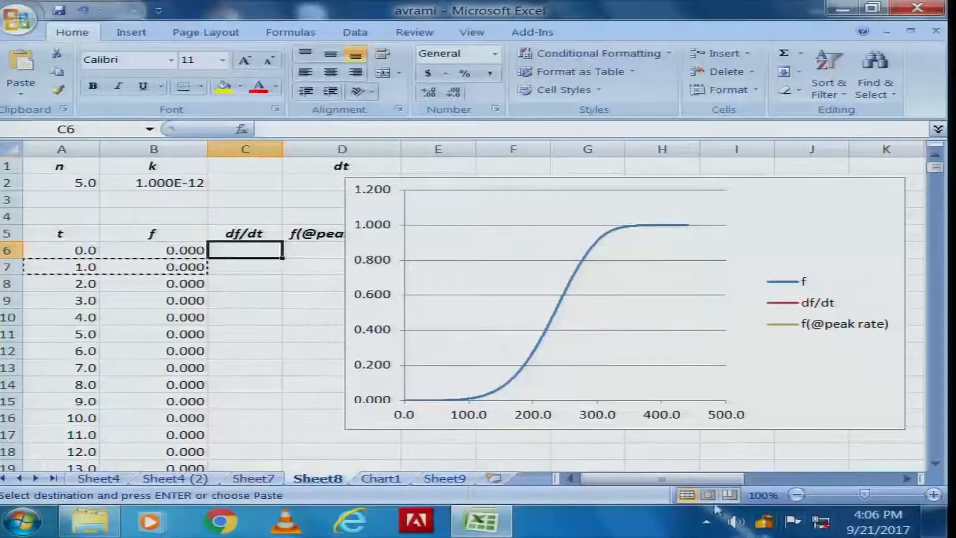
pyautogui.moveTo(653, 479); pyautogui.dragTo(804, 480)
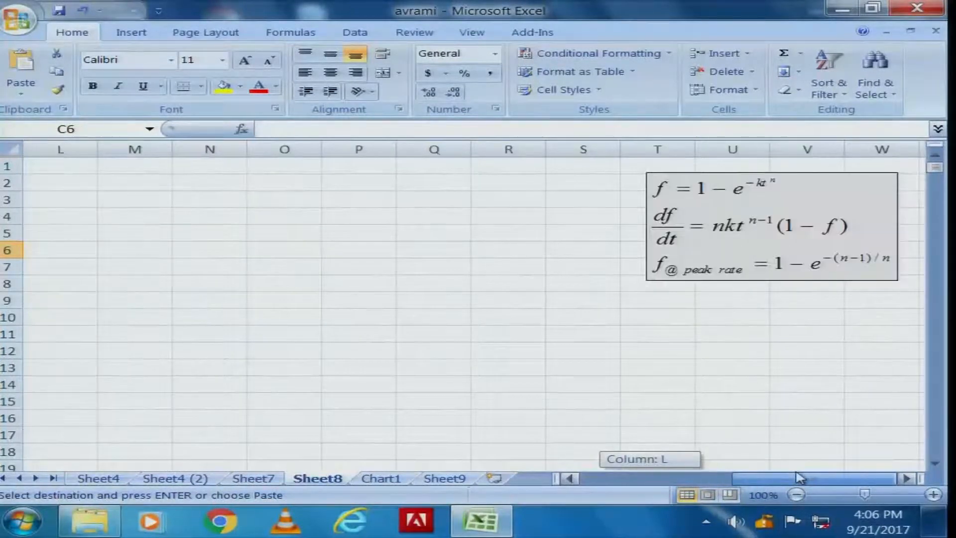
pyautogui.click(632, 246)
pyautogui.moveTo(632, 247); pyautogui.dragTo(518, 257)
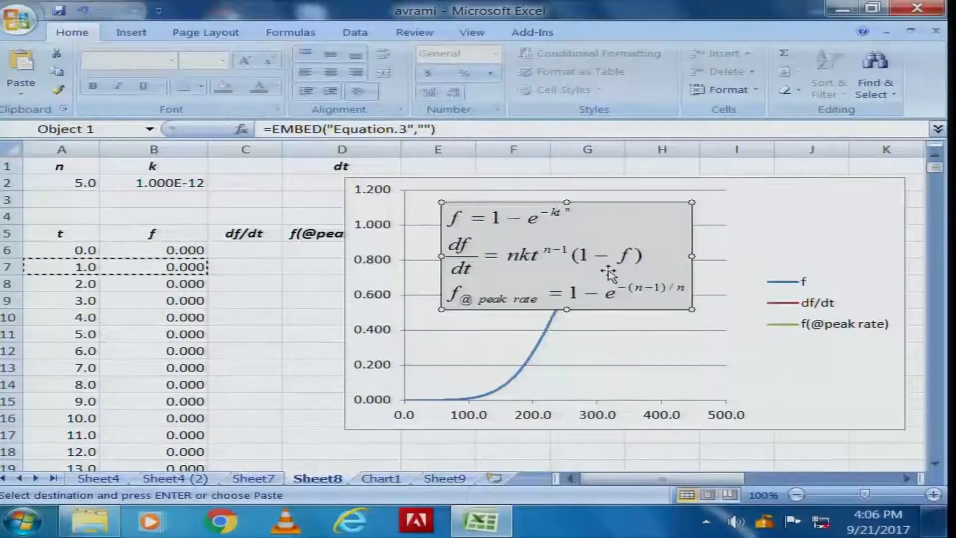
# Enter the rate formula =$A$2*$B$2*(A6^($A$2-1))*(1-B6) in C6, the first df/dt cell
pyautogui.click(256, 250)
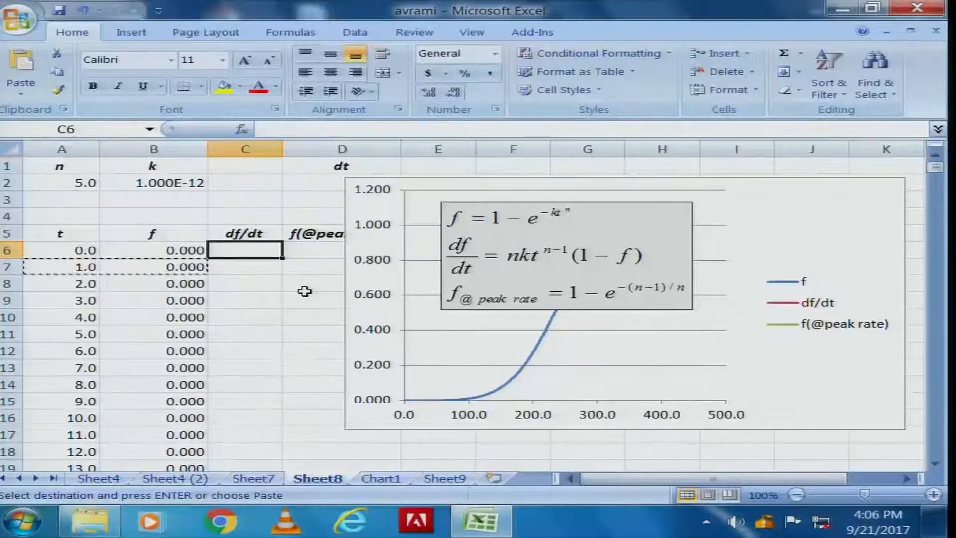
pyautogui.write('=')
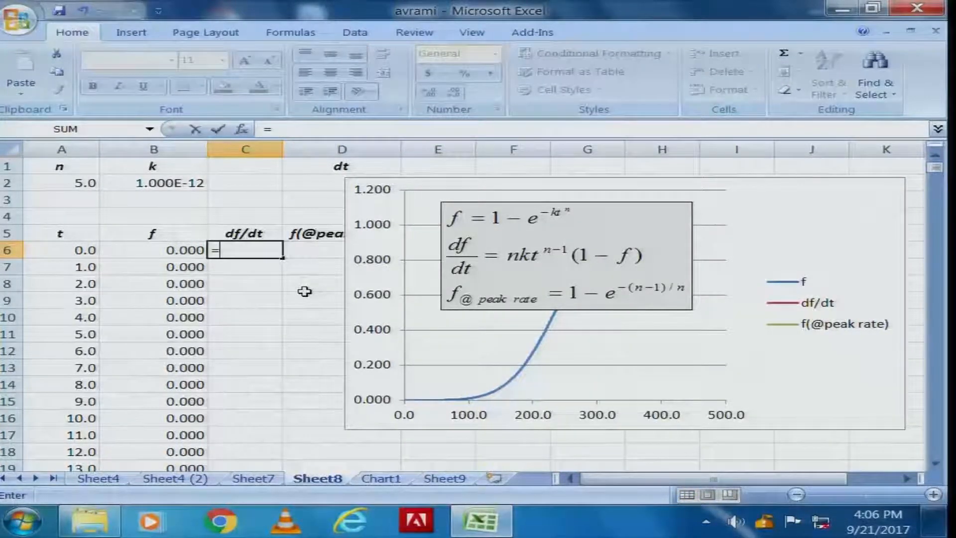
pyautogui.click(94, 182)
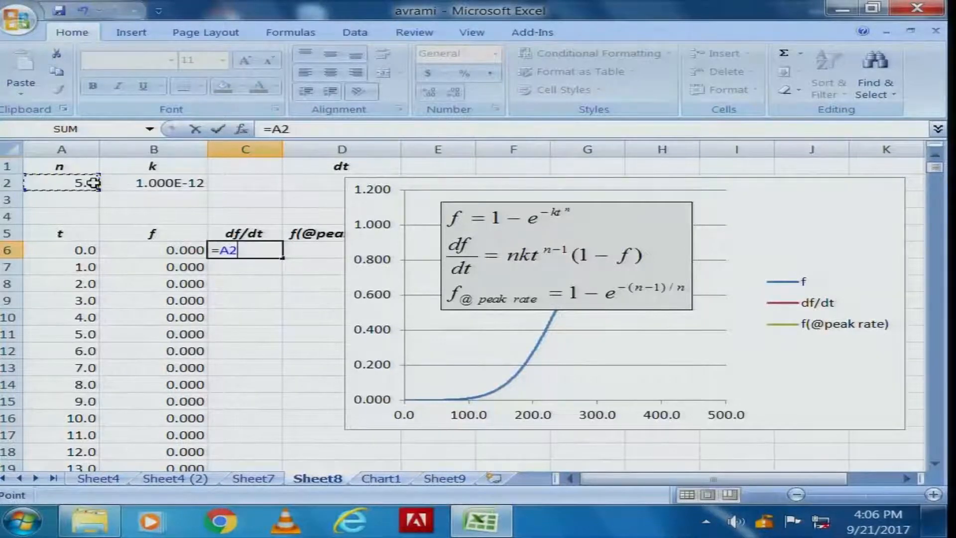
pyautogui.press('F4')
pyautogui.write('*')
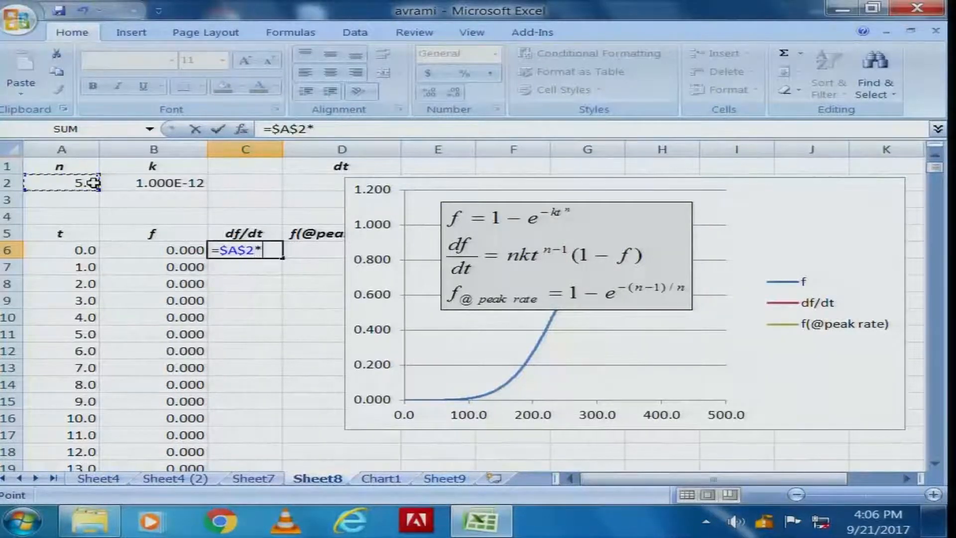
pyautogui.click(124, 183)
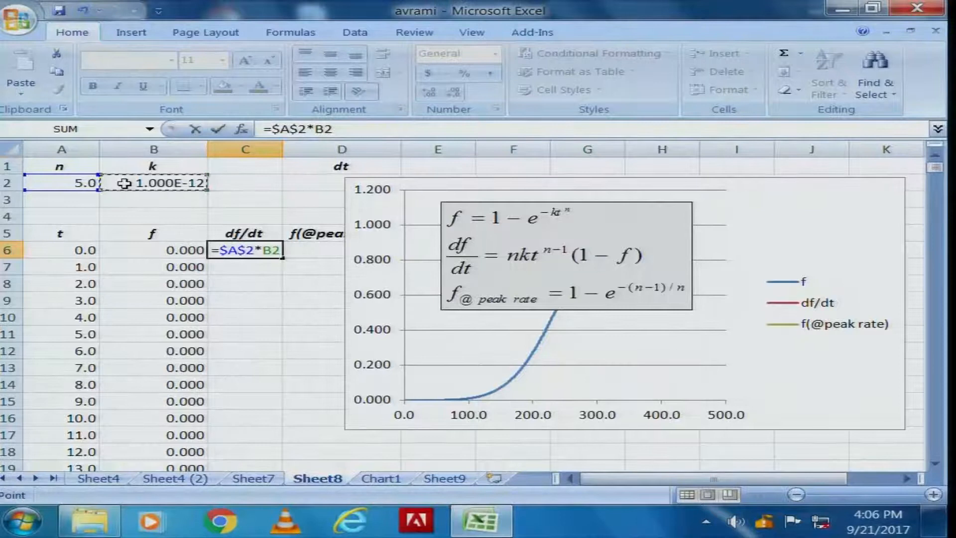
pyautogui.press('F4')
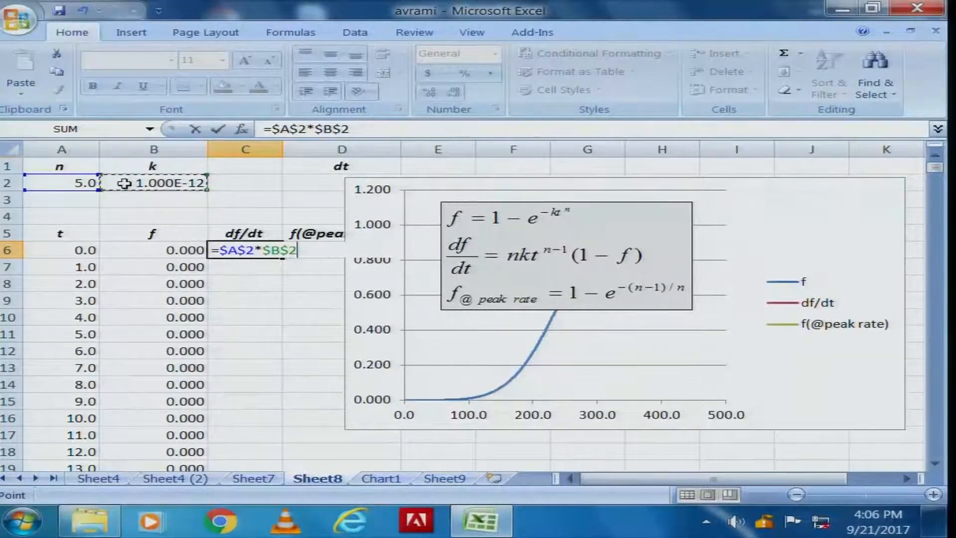
pyautogui.write('*(')
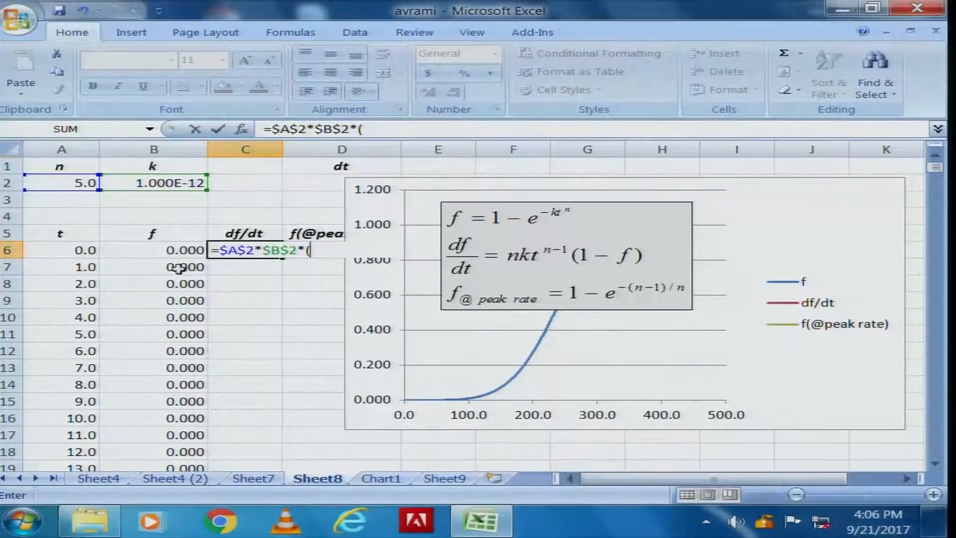
pyautogui.click(74, 250)
pyautogui.write('^')
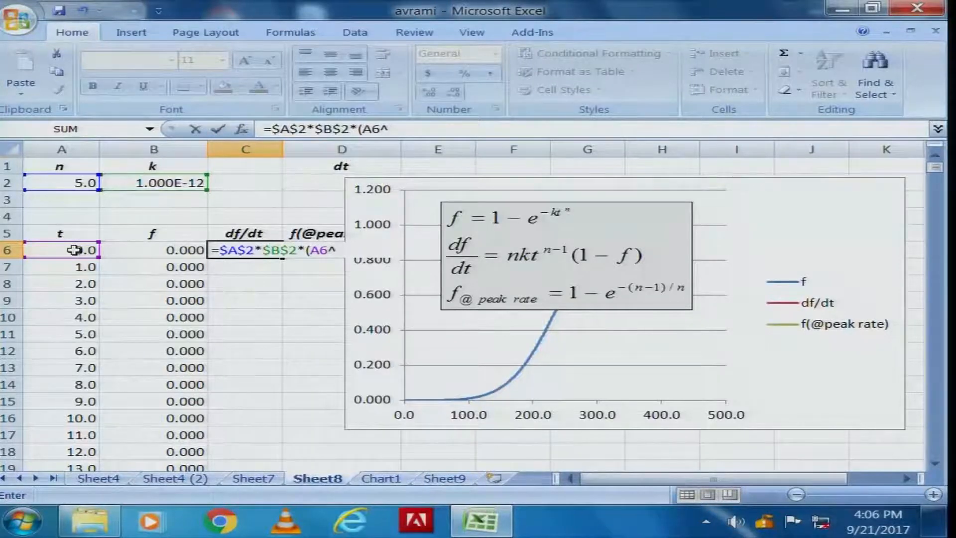
pyautogui.write('(')
pyautogui.click(79, 185)
pyautogui.press('F4')
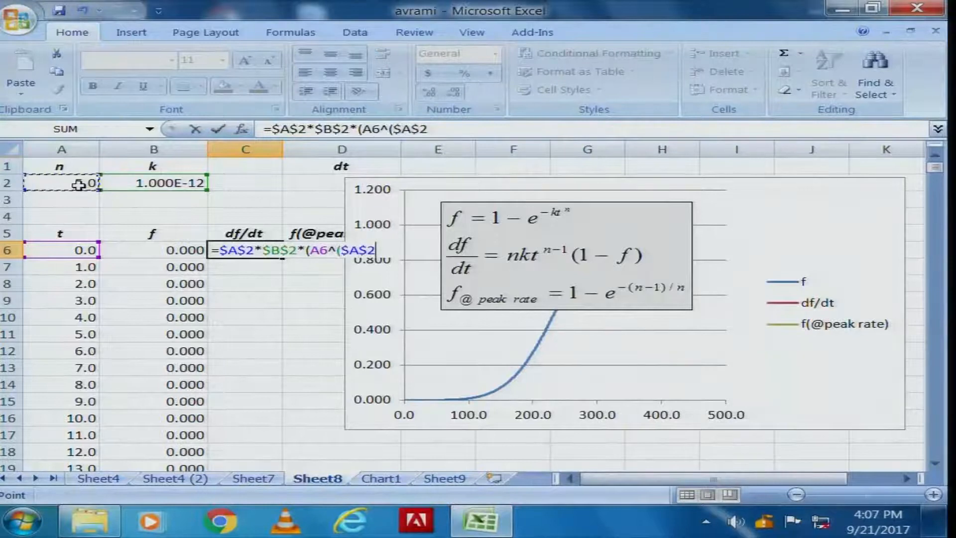
pyautogui.write('-1')
pyautogui.write(')')
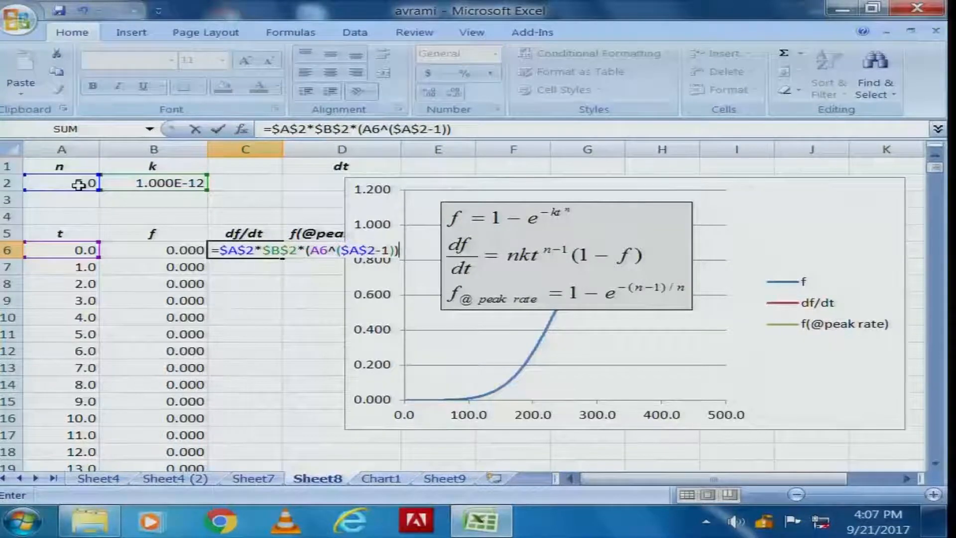
pyautogui.write('*')
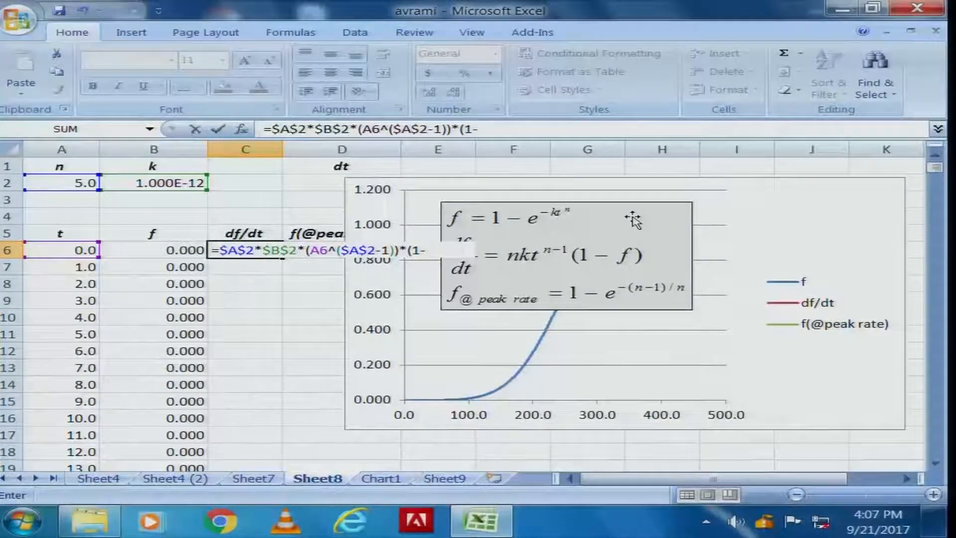
pyautogui.click(177, 250)
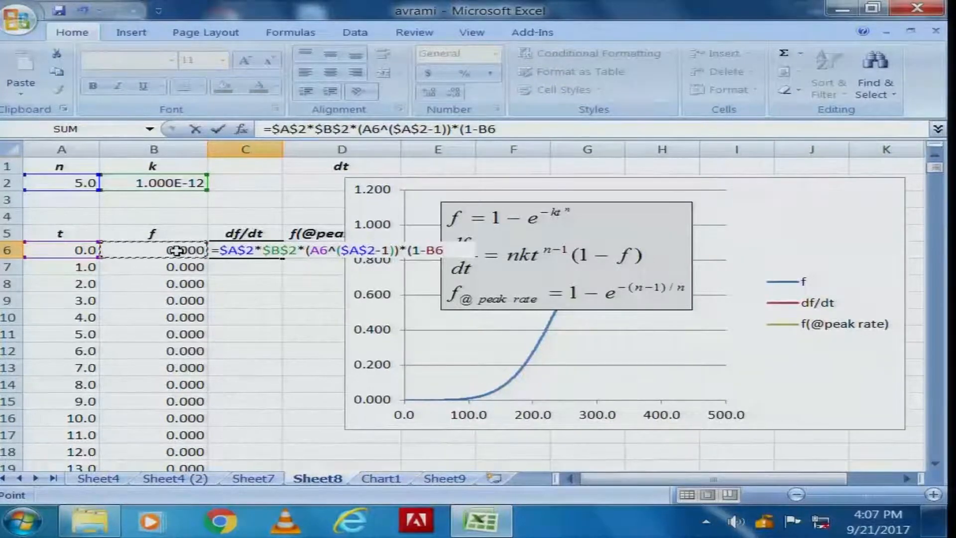
pyautogui.write(')')
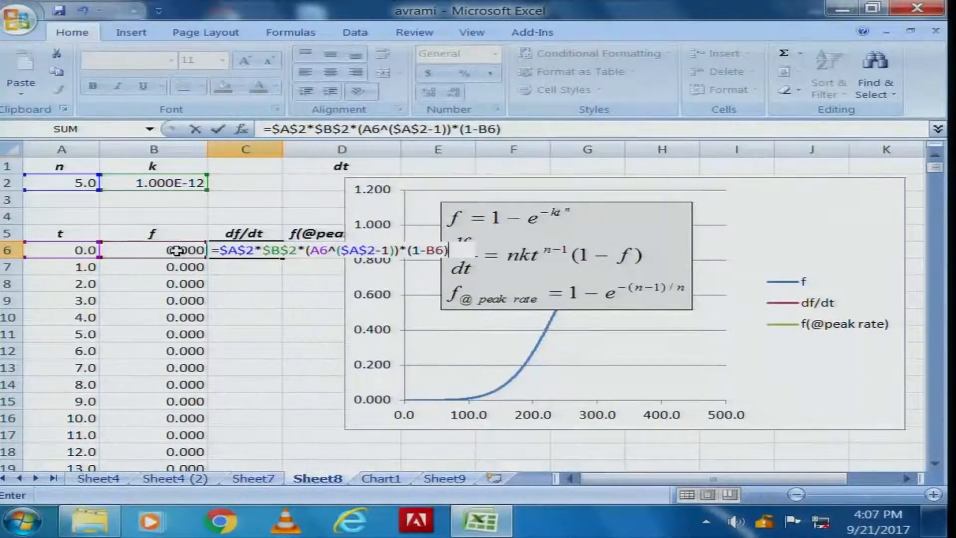
pyautogui.press('Return')
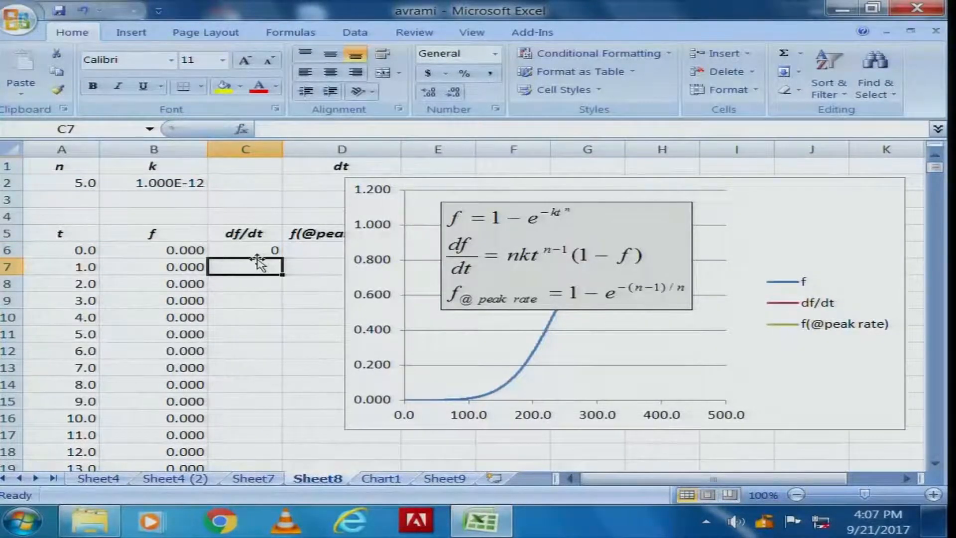
# Copy the df/dt formula from C6 and paste it into the last rows of the column, C439 to C446
pyautogui.click(263, 251)
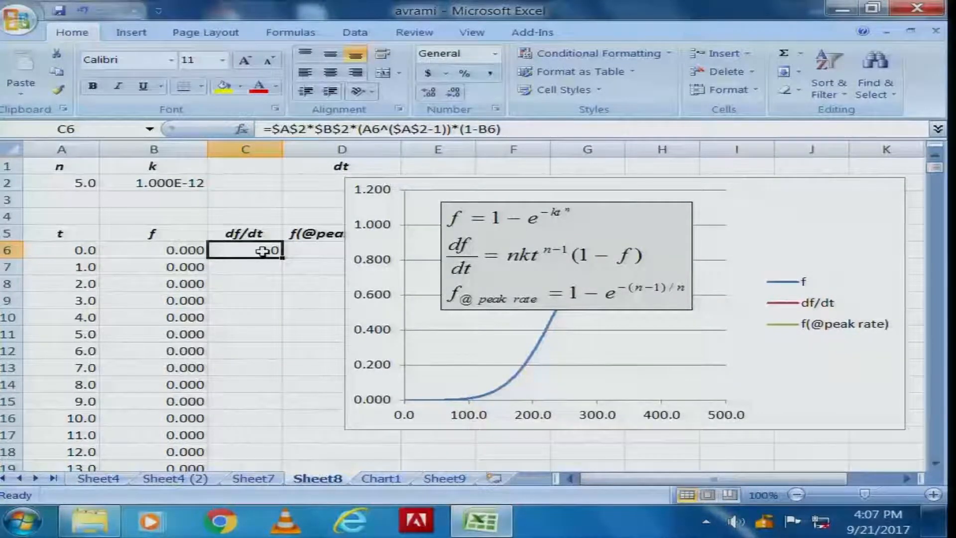
pyautogui.rightClick(262, 251)
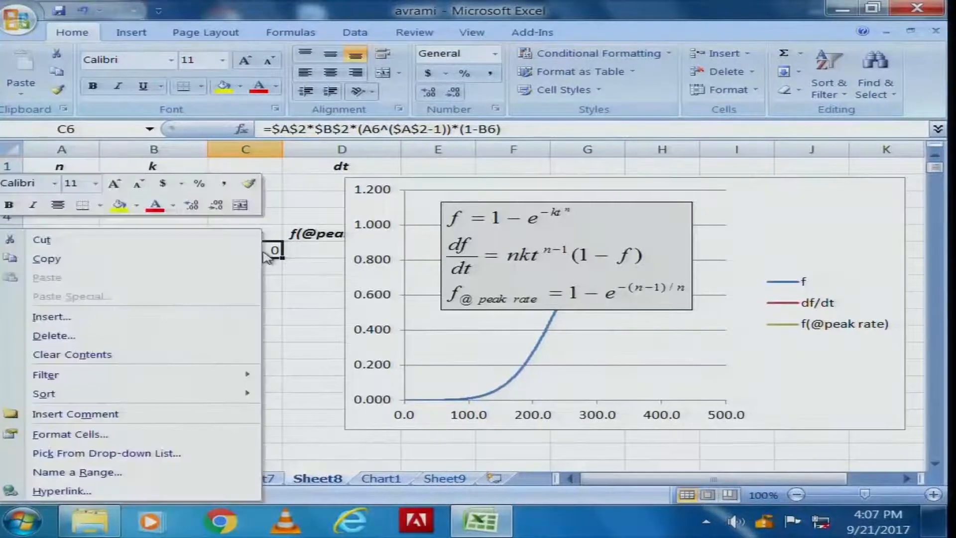
pyautogui.click(137, 260)
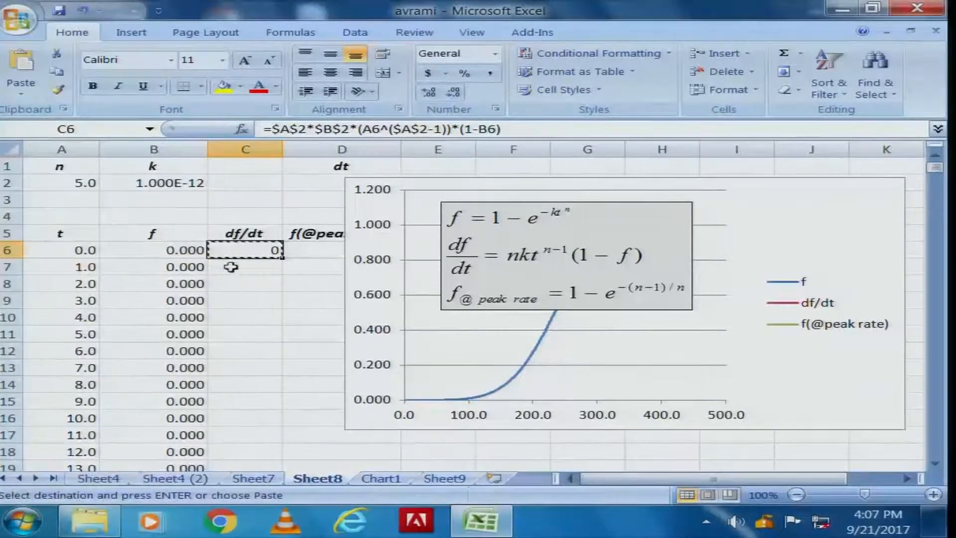
pyautogui.click(229, 267)
pyautogui.hotkey('shift', 'Down')
pyautogui.hotkey('shift', 'Down')
pyautogui.hotkey('shift', 'Down')
pyautogui.hotkey('shift', 'Down')
pyautogui.hotkey('shift', 'Down')
pyautogui.hotkey('shift', 'Down')
pyautogui.hotkey('shift', 'Down')
pyautogui.hotkey('shift', 'Down')
pyautogui.hotkey('shift', 'Down')
pyautogui.hotkey('shift', 'Down')
pyautogui.hotkey('shift', 'Down')
pyautogui.hotkey('shift', 'Down')
pyautogui.hotkey('shift', 'Down')
pyautogui.hotkey('shift', 'Down')
pyautogui.hotkey('shift', 'Down')
pyautogui.hotkey('shift', 'Down')
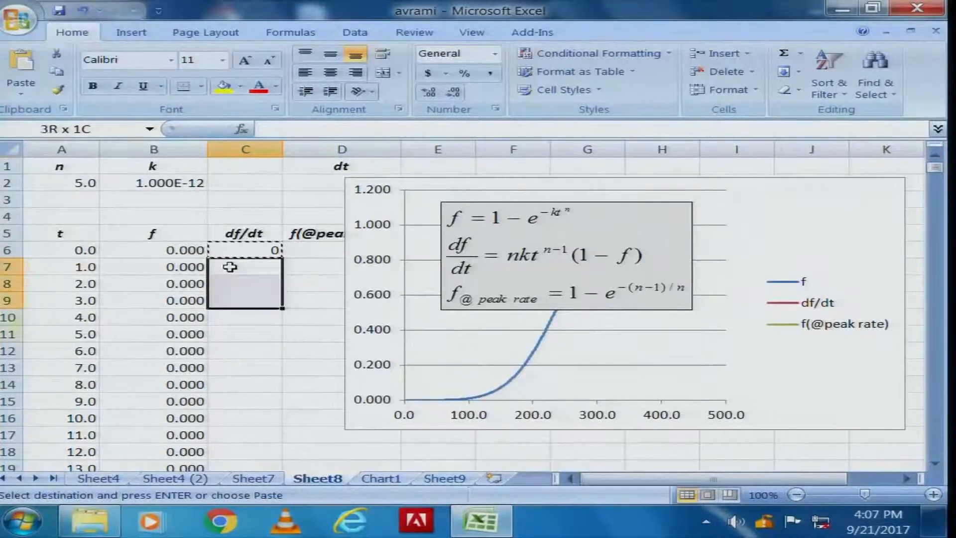
pyautogui.press('pagedown')
pyautogui.press('pagedown')
pyautogui.press('pagedown')
pyautogui.press('pagedown')
pyautogui.press('pagedown')
pyautogui.press('pagedown')
pyautogui.press('pagedown')
pyautogui.press('pagedown')
pyautogui.press('pagedown')
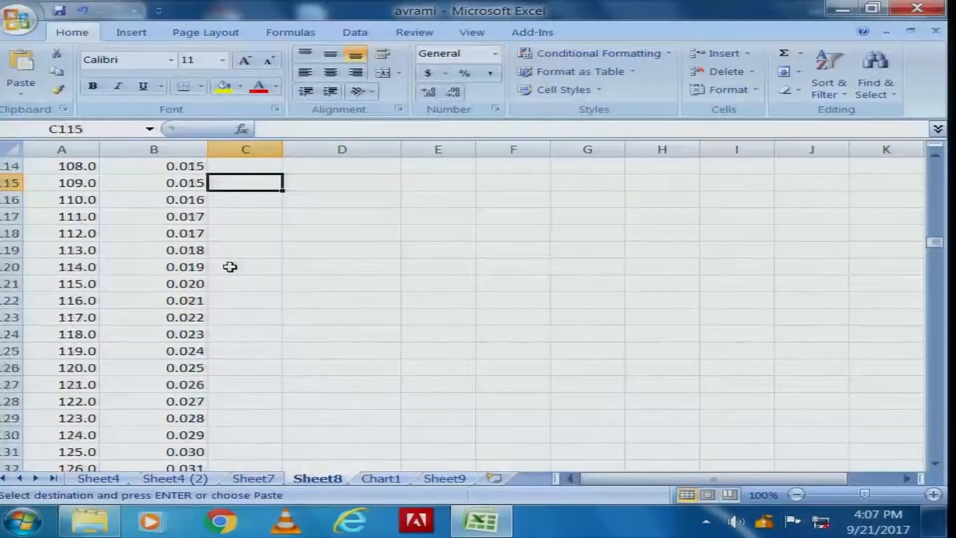
pyautogui.press('pagedown')
pyautogui.press('pagedown')
pyautogui.press('pagedown')
pyautogui.press('pagedown')
pyautogui.press('pagedown')
pyautogui.press('pagedown')
pyautogui.press('pagedown')
pyautogui.press('pagedown')
pyautogui.press('pagedown')
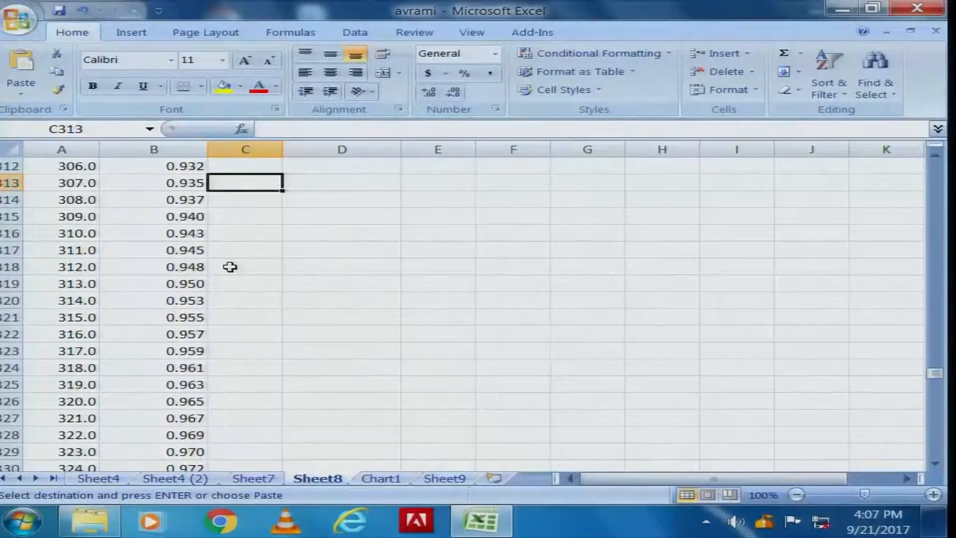
pyautogui.press('pagedown')
pyautogui.press('pagedown')
pyautogui.press('pagedown')
pyautogui.press('pagedown')
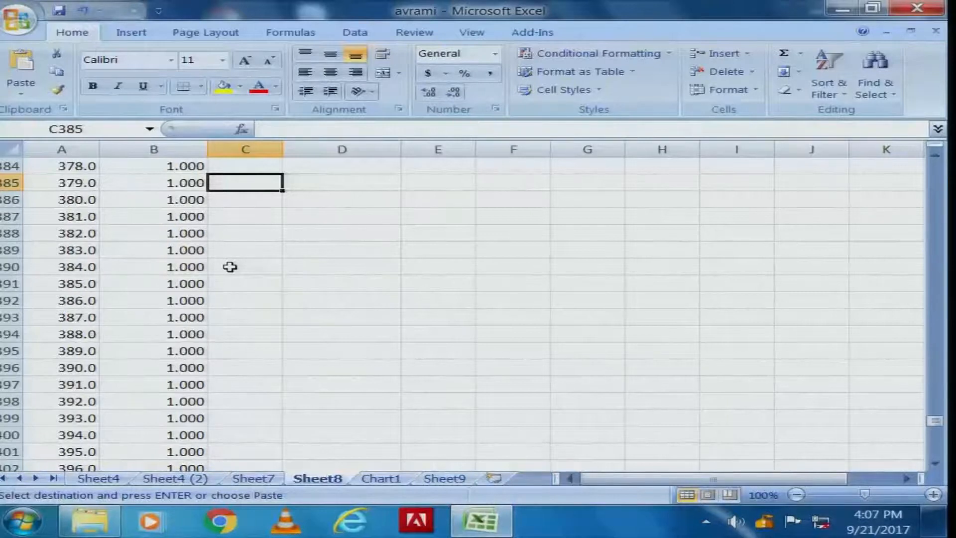
pyautogui.press('pagedown')
pyautogui.press('pagedown')
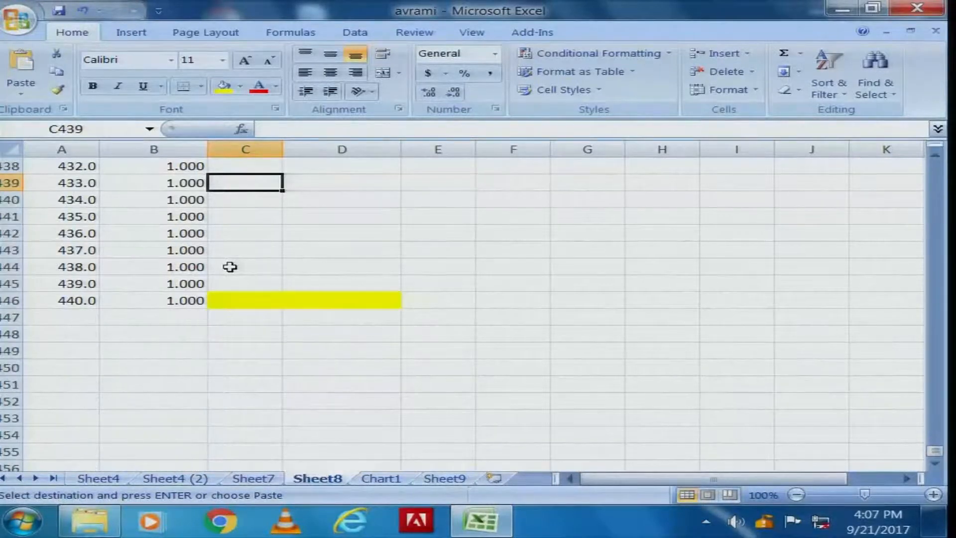
pyautogui.hotkey('shift', 'Down')
pyautogui.hotkey('shift', 'Down')
pyautogui.hotkey('shift', 'Down')
pyautogui.hotkey('shift', 'Down')
pyautogui.hotkey('shift', 'Down')
pyautogui.hotkey('shift', 'Down')
pyautogui.hotkey('shift', 'Down')
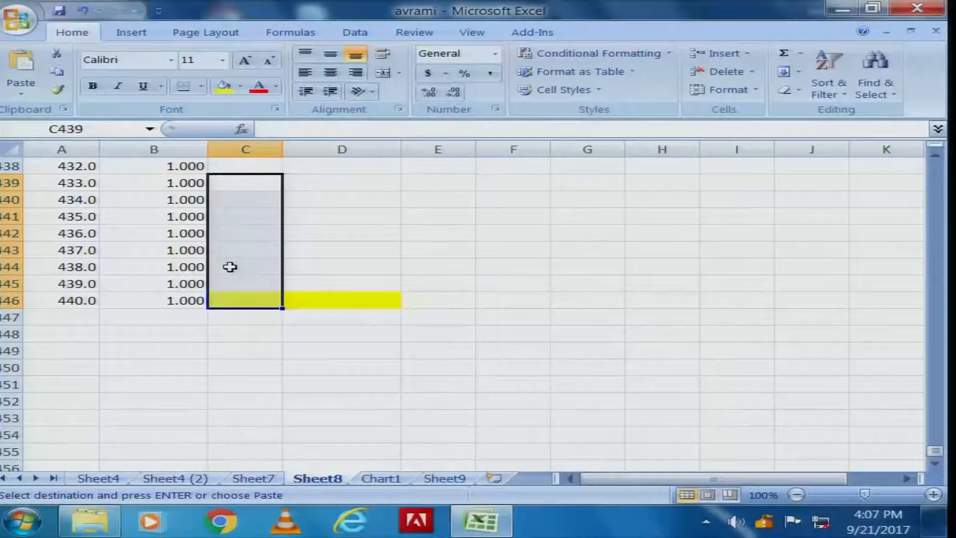
pyautogui.rightClick(234, 258)
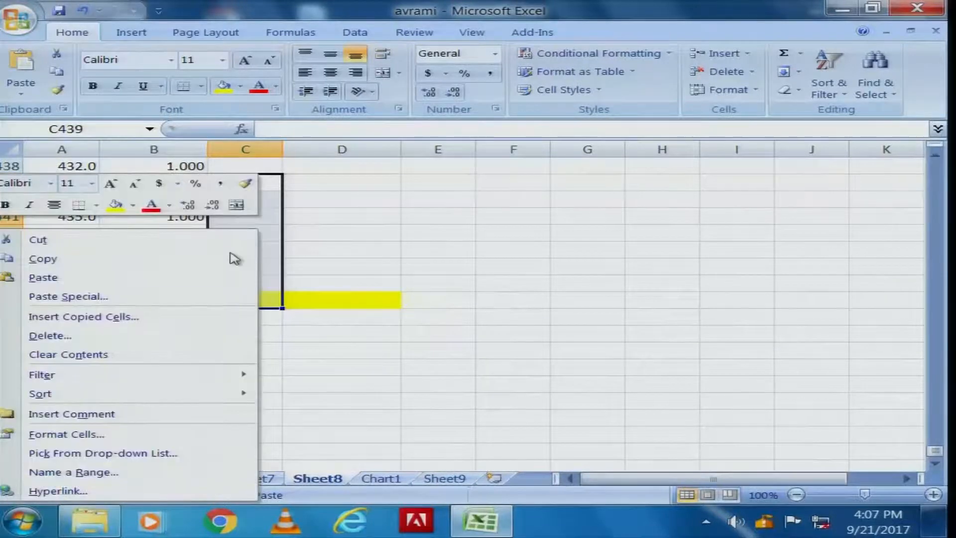
pyautogui.click(203, 278)
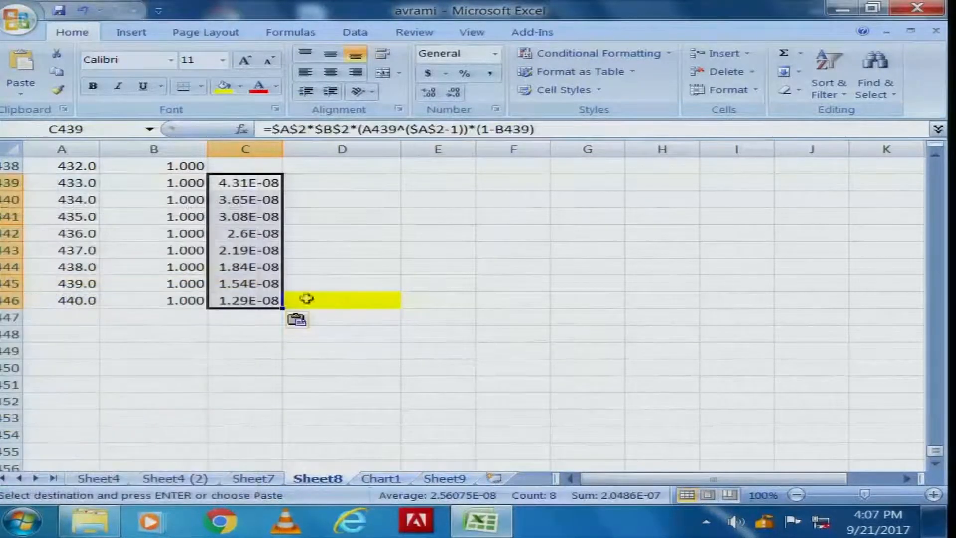
# Check the df/dt column from row 446 upward for cells that lack the pasted formula
pyautogui.scroll(20, 330, 273)
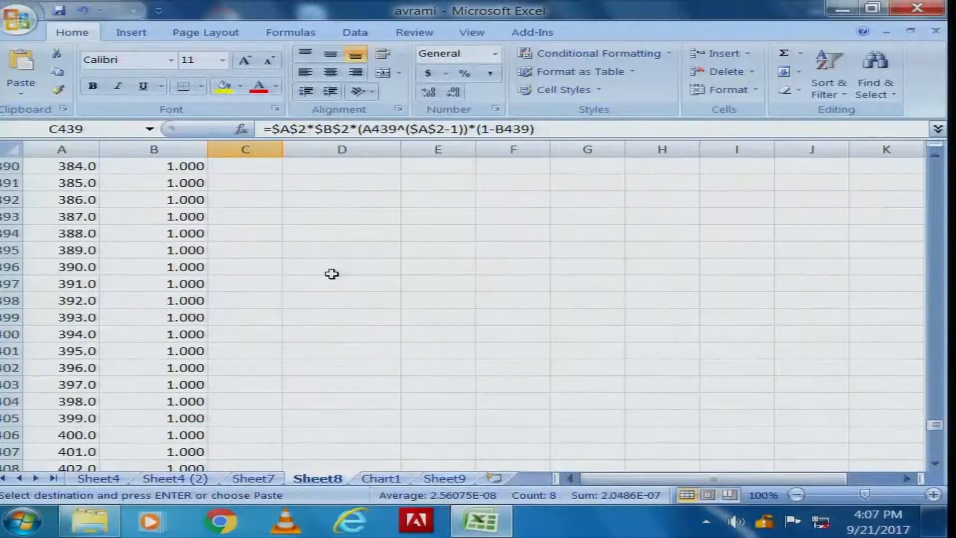
pyautogui.scroll(20, 332, 274)
pyautogui.scroll(-20, 329, 272)
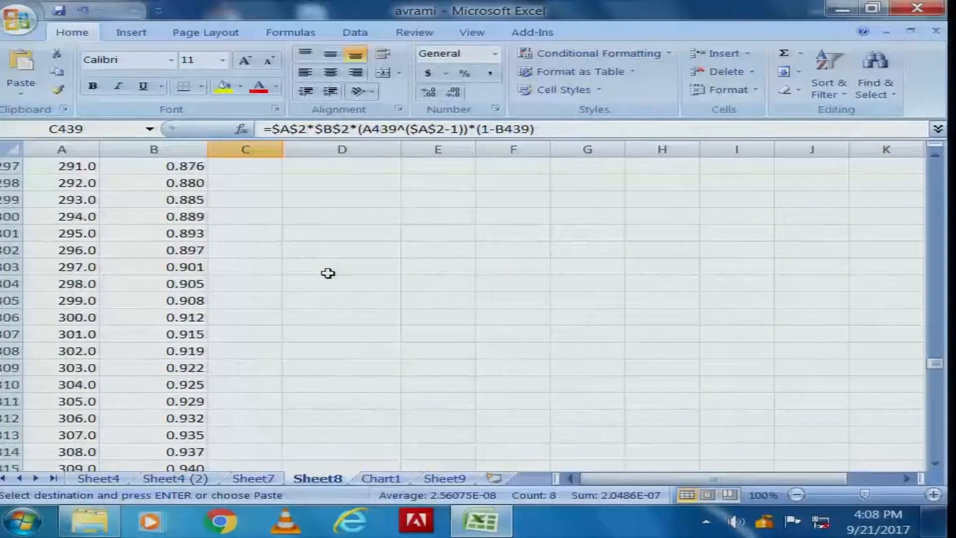
pyautogui.scroll(-20, 328, 274)
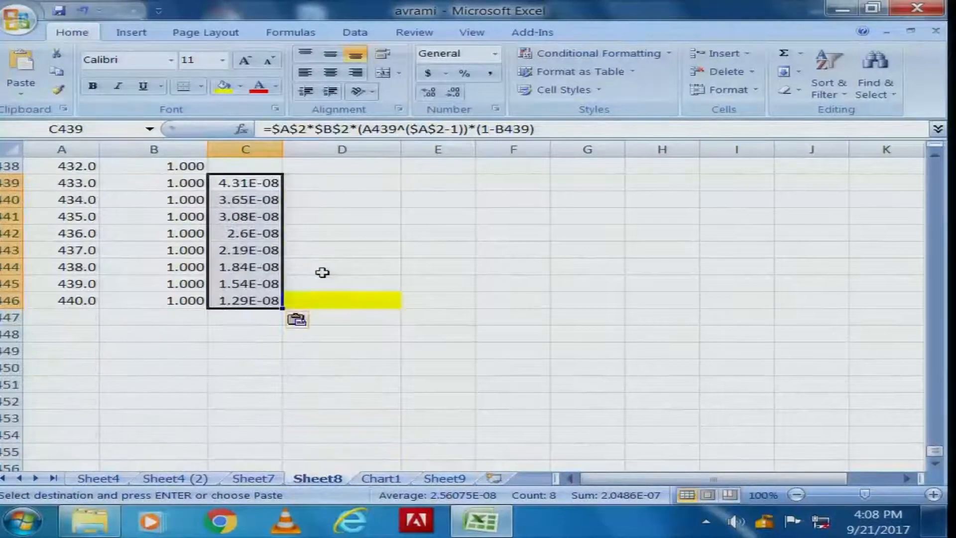
pyautogui.click(256, 218)
pyautogui.scroll(4, 255, 216)
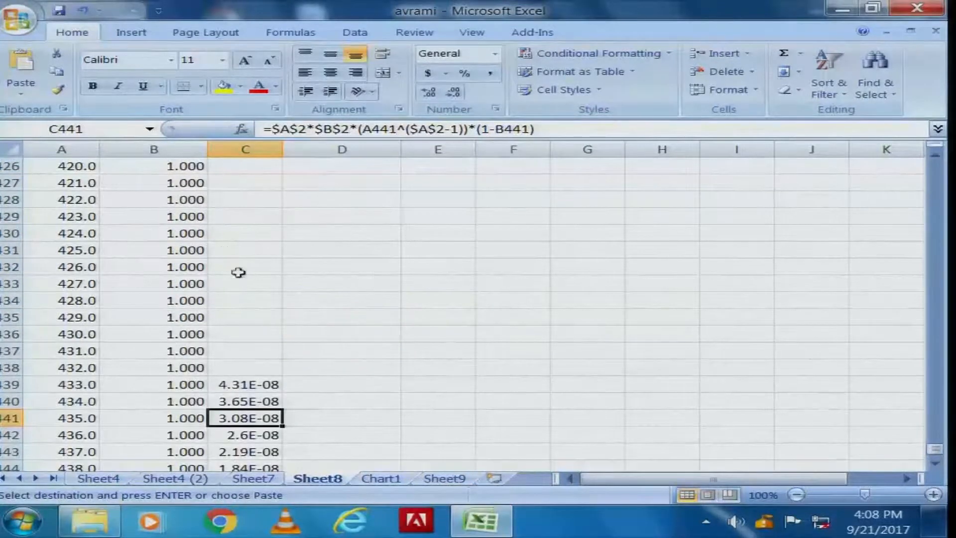
pyautogui.scroll(-3, 252, 352)
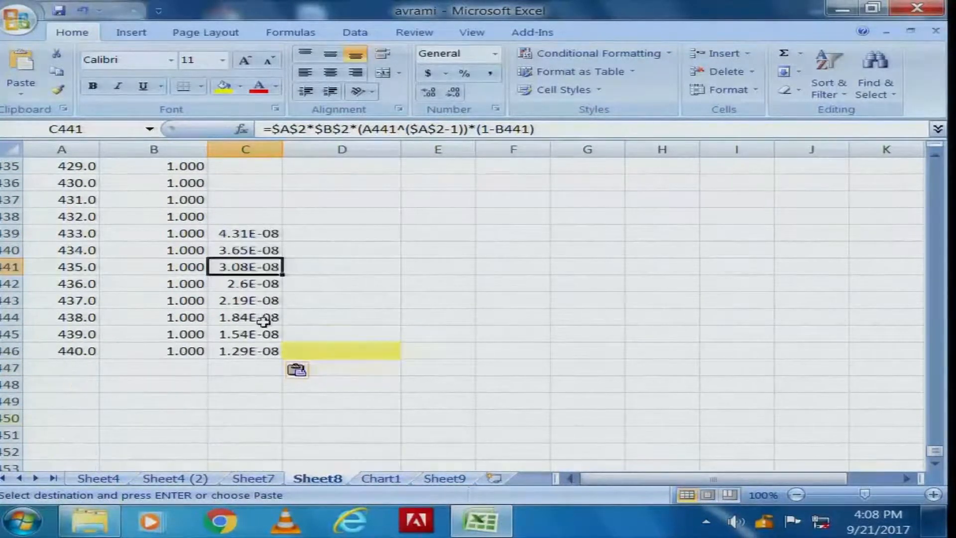
pyautogui.scroll(18, 294, 367)
pyautogui.scroll(20, 262, 320)
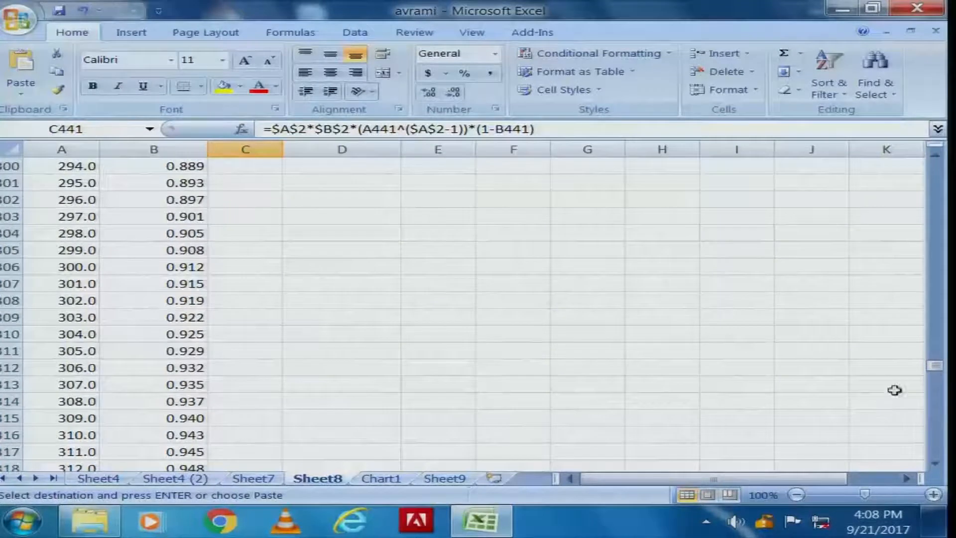
# Copy the df/dt formula from C6 and paste it down the column into C7 to C446
pyautogui.moveTo(934, 367); pyautogui.dragTo(935, 167)
pyautogui.click(257, 252)
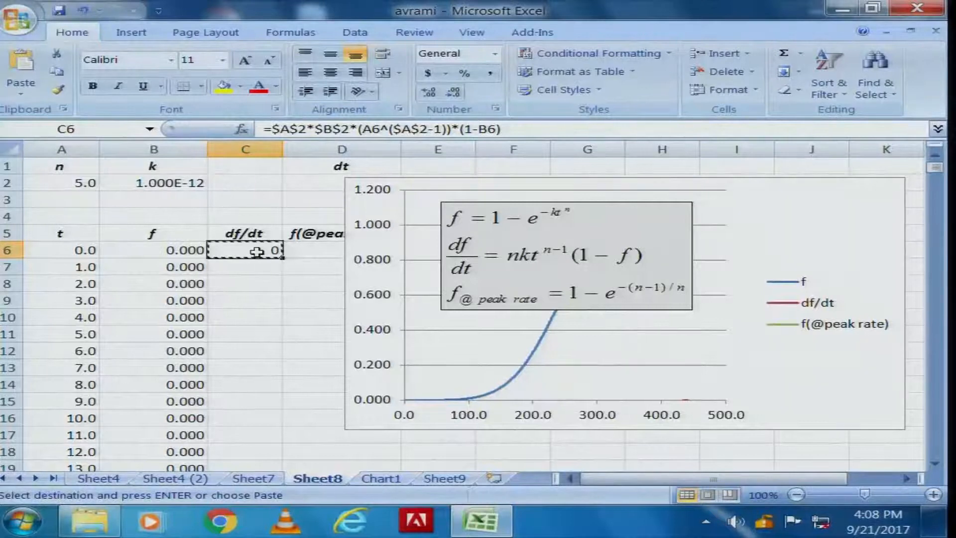
pyautogui.rightClick(257, 251)
pyautogui.click(142, 262)
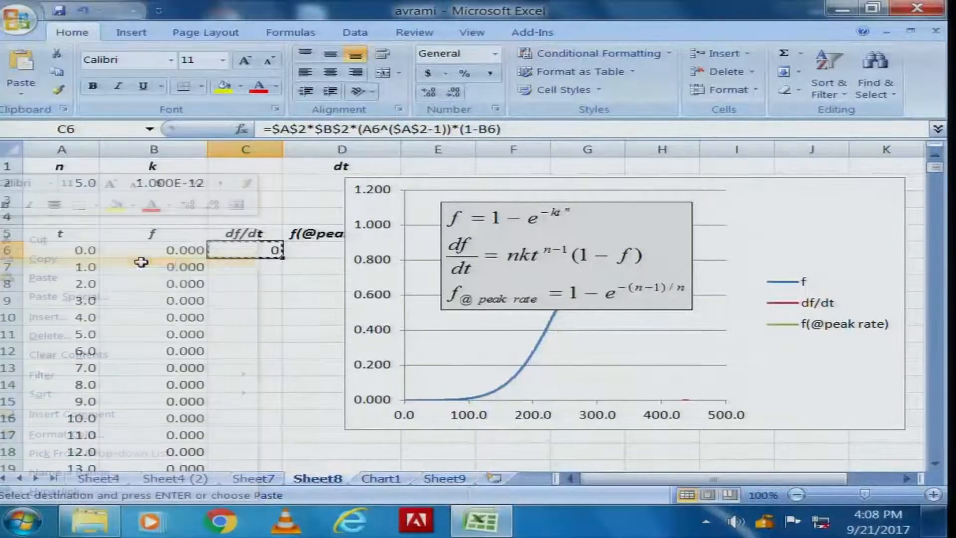
pyautogui.click(249, 271)
pyautogui.hotkey('shift', 'Down')
pyautogui.hotkey('shift', 'Down')
pyautogui.hotkey('shift', 'Down')
pyautogui.hotkey('shift', 'Down')
pyautogui.hotkey('shift', 'Down')
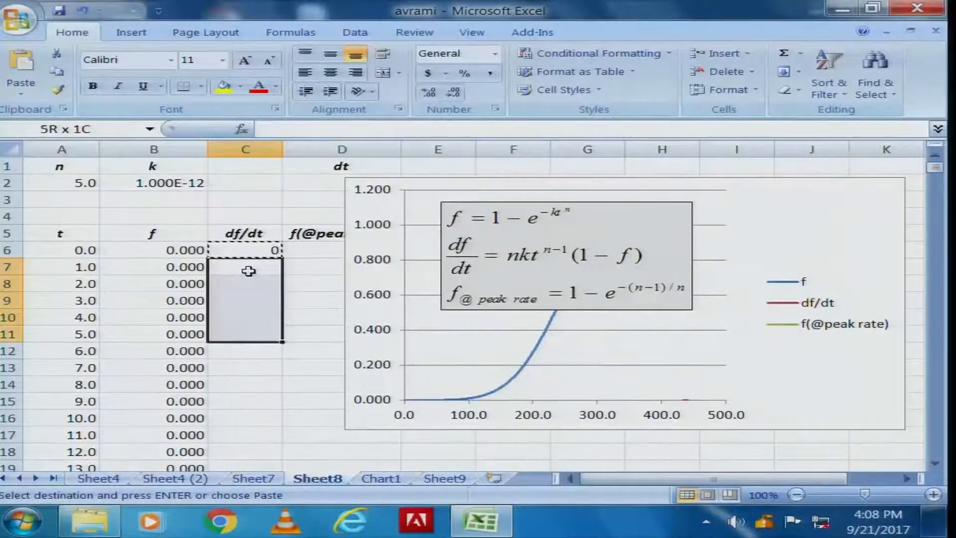
pyautogui.hotkey('shift', 'pagedown')
pyautogui.hotkey('shift', 'pagedown')
pyautogui.hotkey('shift', 'pagedown')
pyautogui.hotkey('shift', 'pagedown')
pyautogui.hotkey('shift', 'pagedown')
pyautogui.hotkey('shift', 'pagedown')
pyautogui.hotkey('shift', 'pagedown')
pyautogui.hotkey('shift', 'pagedown')
pyautogui.hotkey('shift', 'pagedown')
pyautogui.hotkey('shift', 'pagedown')
pyautogui.hotkey('shift', 'pagedown')
pyautogui.hotkey('shift', 'pagedown')
pyautogui.hotkey('shift', 'pagedown')
pyautogui.hotkey('shift', 'pagedown')
pyautogui.hotkey('shift', 'pagedown')
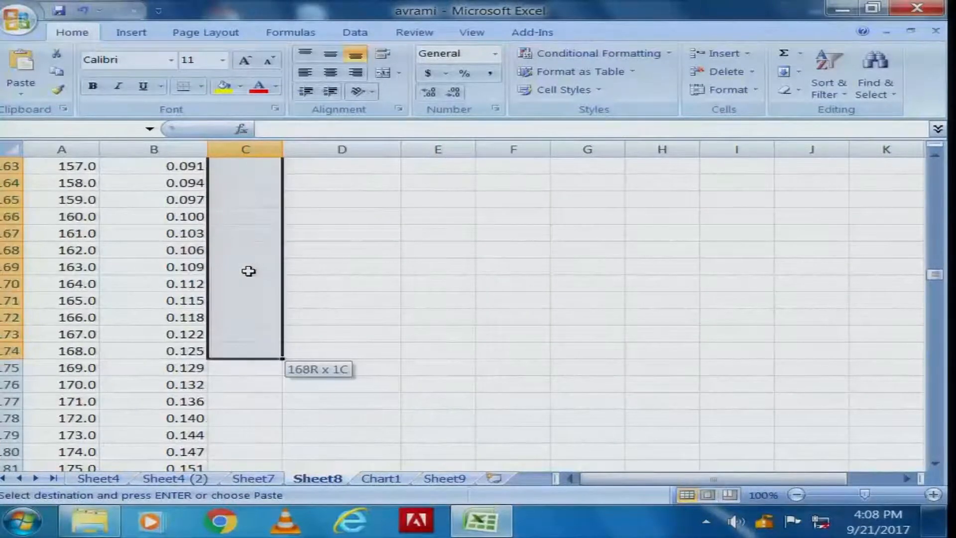
pyautogui.hotkey('shift', 'pagedown')
pyautogui.hotkey('shift', 'pagedown')
pyautogui.hotkey('shift', 'pagedown')
pyautogui.hotkey('shift', 'pagedown')
pyautogui.hotkey('shift', 'pagedown')
pyautogui.hotkey('shift', 'pagedown')
pyautogui.hotkey('shift', 'pagedown')
pyautogui.hotkey('shift', 'pagedown')
pyautogui.hotkey('shift', 'pagedown')
pyautogui.hotkey('shift', 'pagedown')
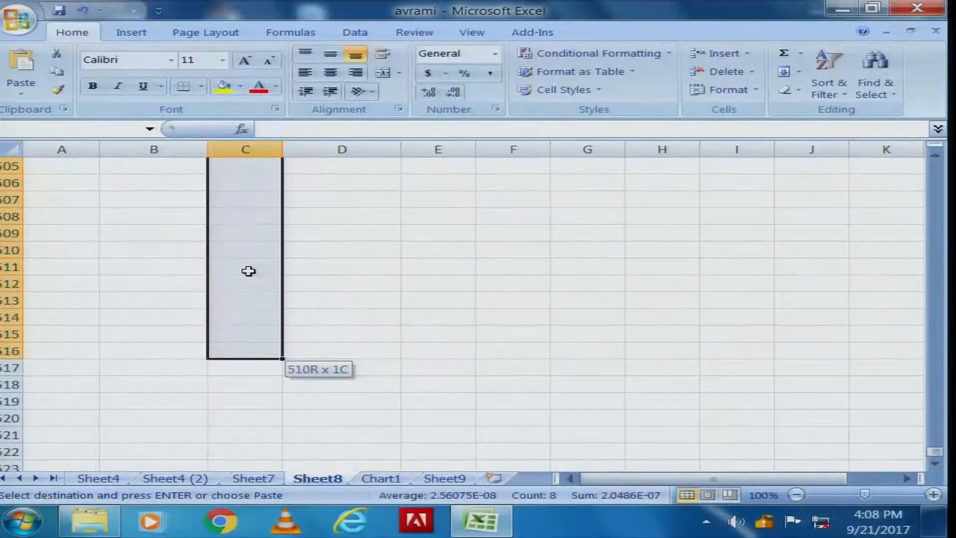
pyautogui.hotkey('shift', 'pageup')
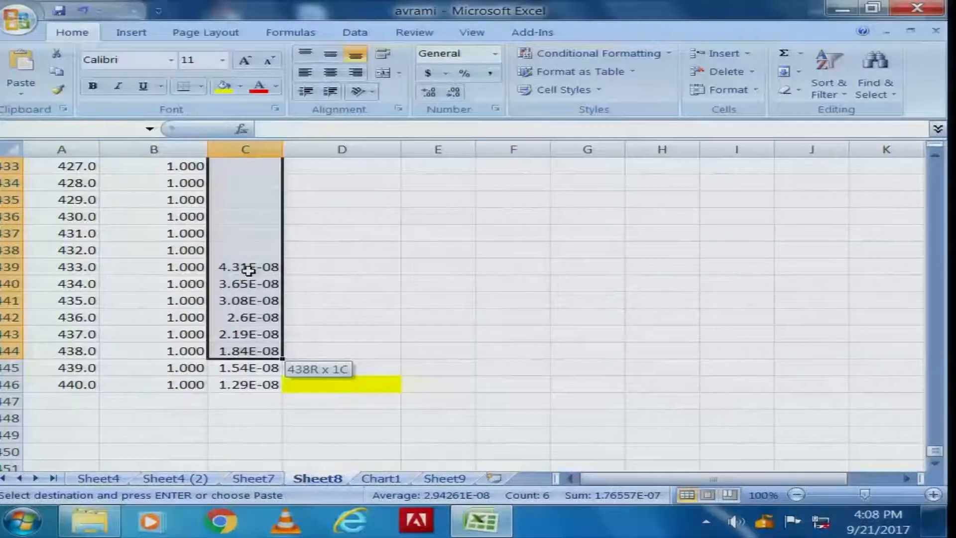
pyautogui.hotkey('shift', 'Down')
pyautogui.hotkey('shift', 'Down')
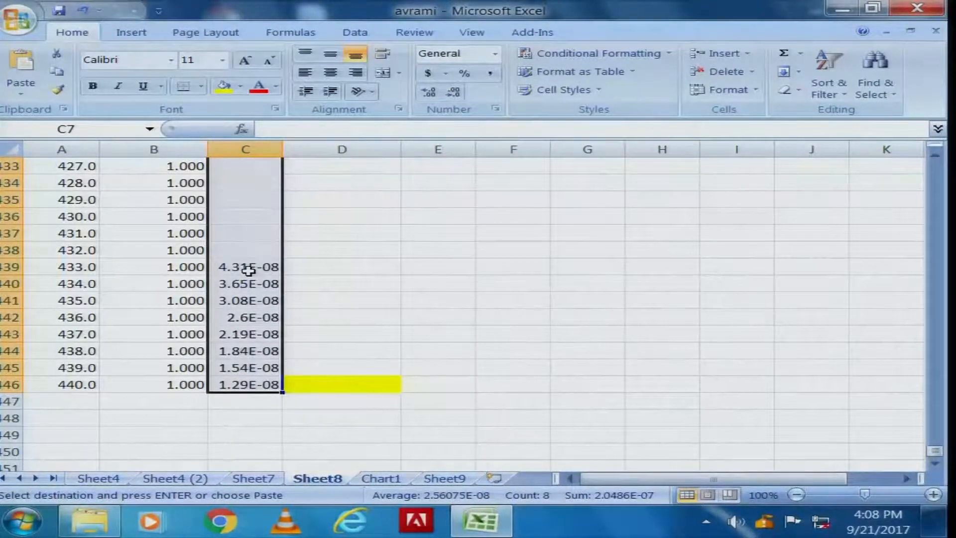
pyautogui.rightClick(235, 236)
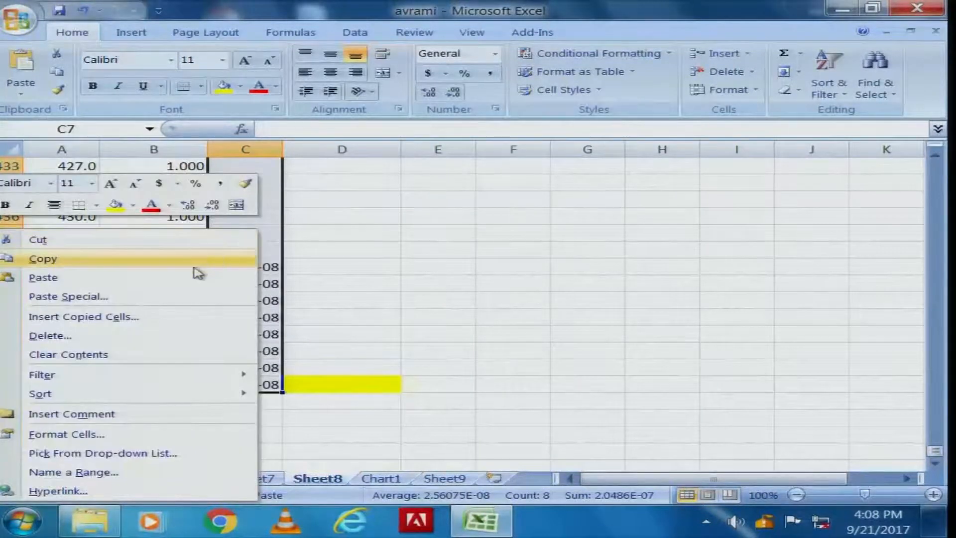
pyautogui.click(189, 282)
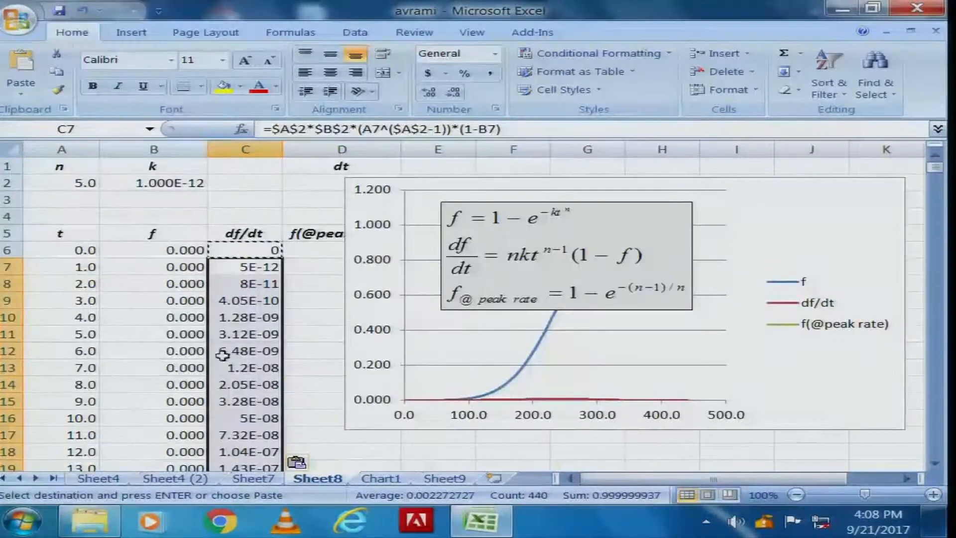
pyautogui.click(263, 367)
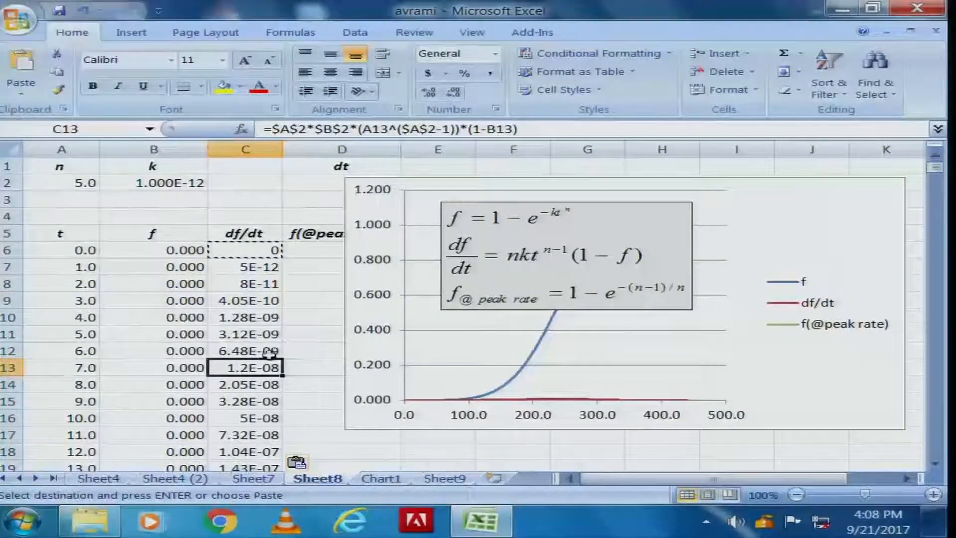
pyautogui.click(290, 317)
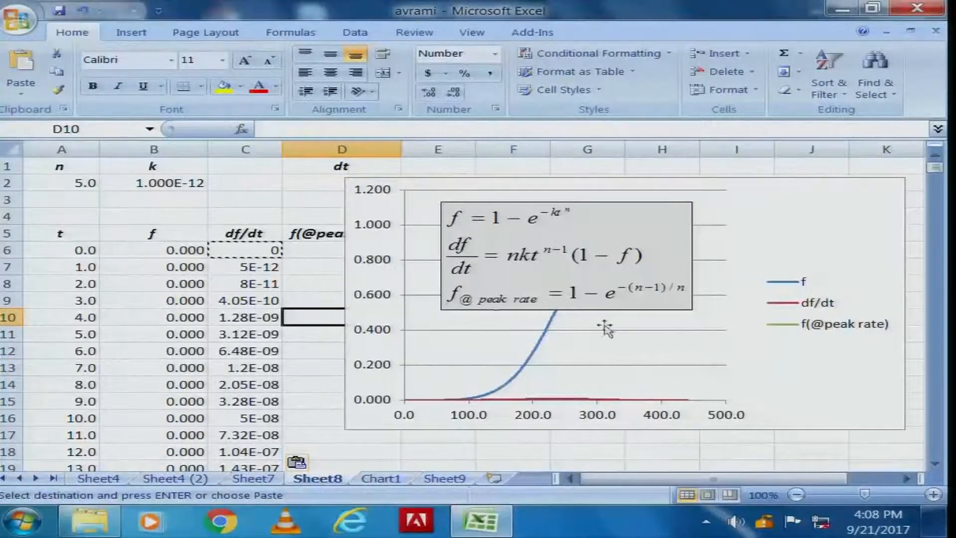
# Move the equation box off the chart onto columns A to C to uncover the plotted curves
pyautogui.moveTo(641, 221); pyautogui.dragTo(270, 223)
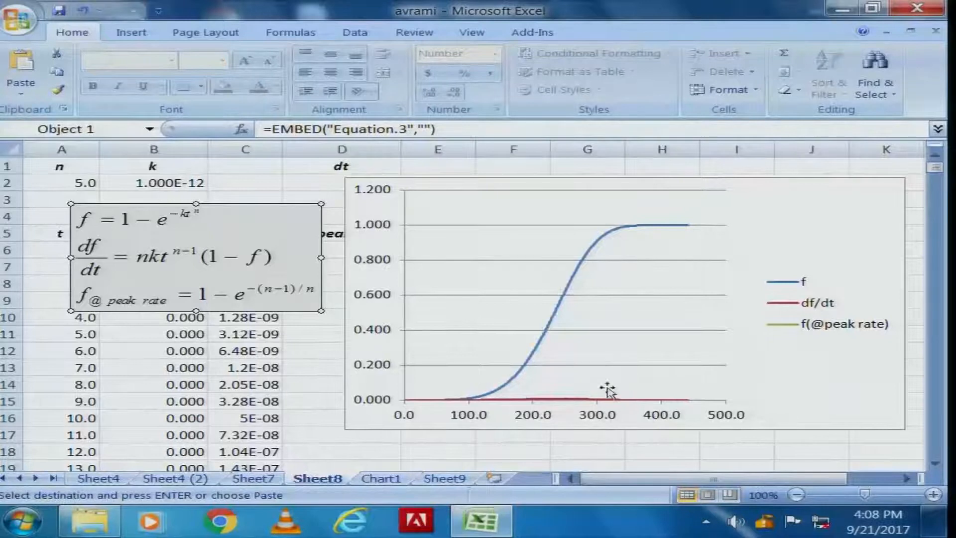
pyautogui.moveTo(261, 219); pyautogui.dragTo(583, 202)
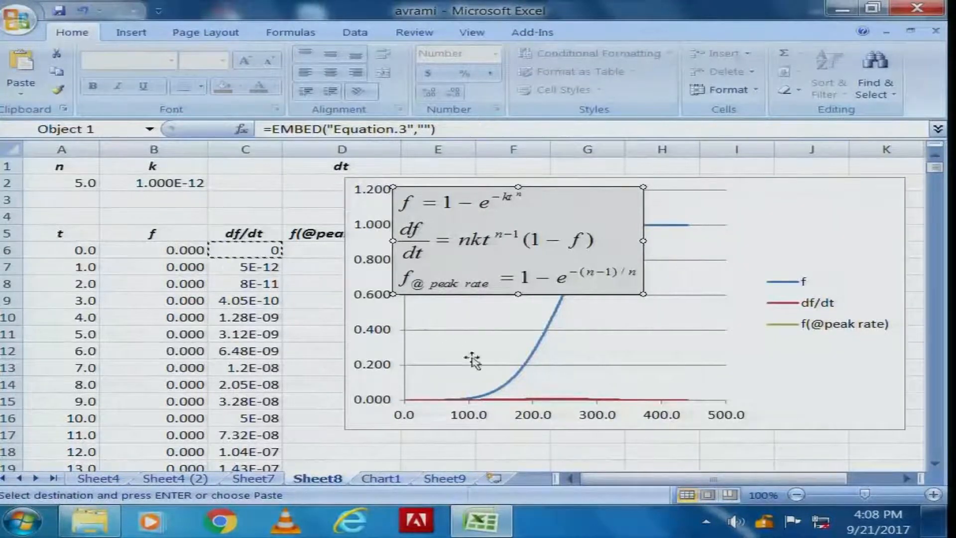
pyautogui.moveTo(578, 200); pyautogui.dragTo(278, 194)
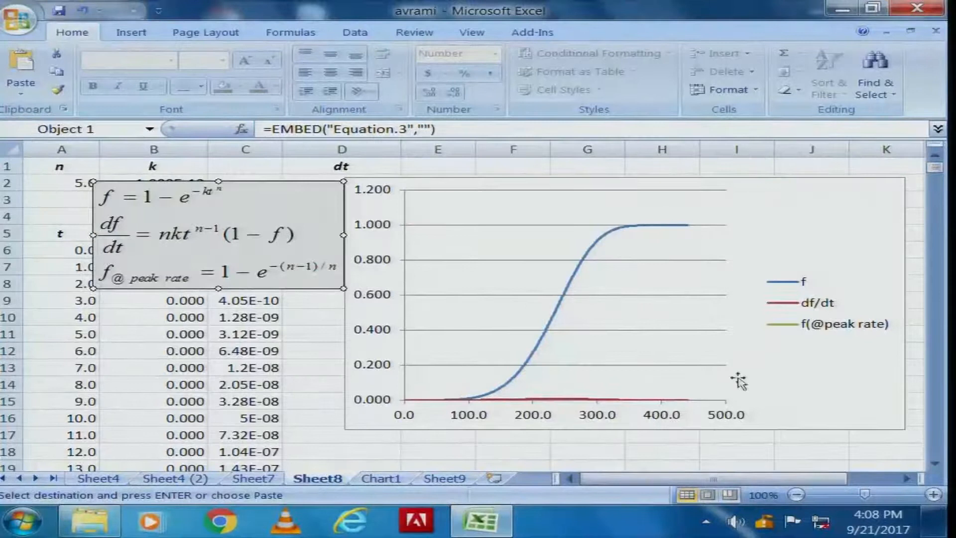
# Copy the chart and paste the duplicate at E19, below the original
pyautogui.click(768, 199)
pyautogui.rightClick(766, 197)
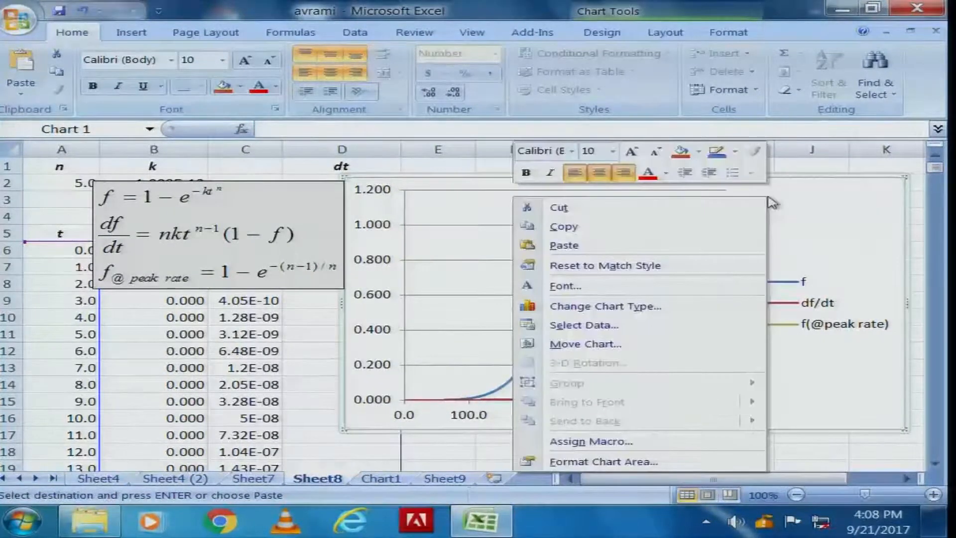
pyautogui.click(677, 221)
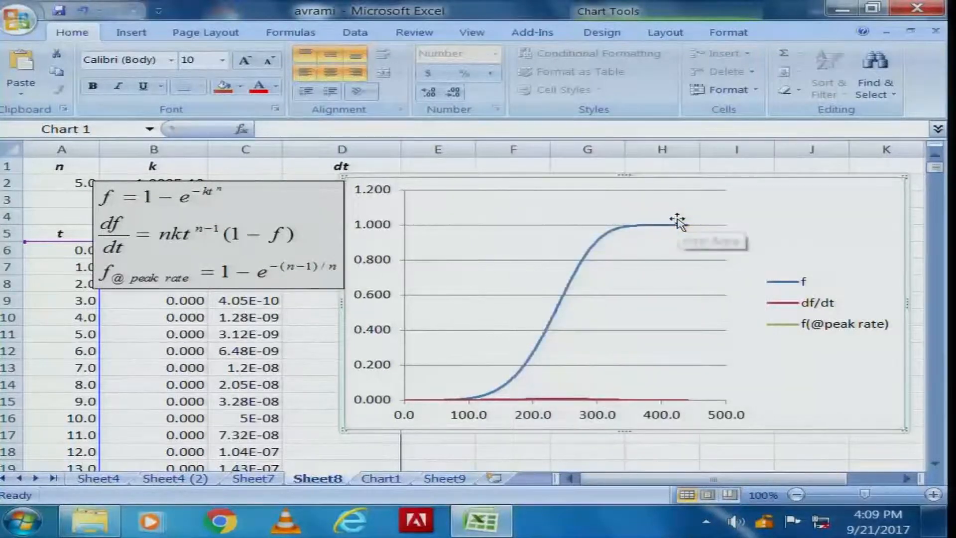
pyautogui.scroll(-1, 720, 404)
pyautogui.scroll(-3, 717, 398)
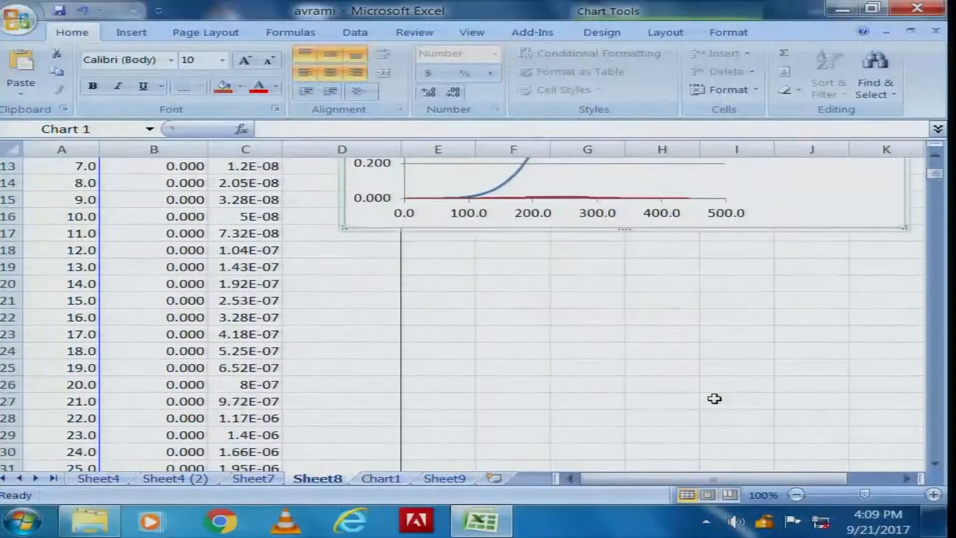
pyautogui.click(460, 269)
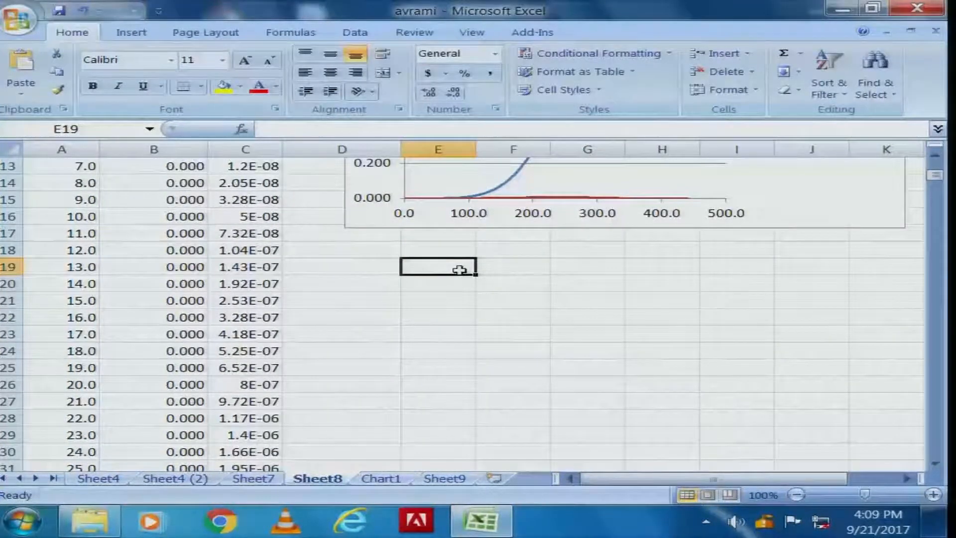
pyautogui.rightClick(462, 274)
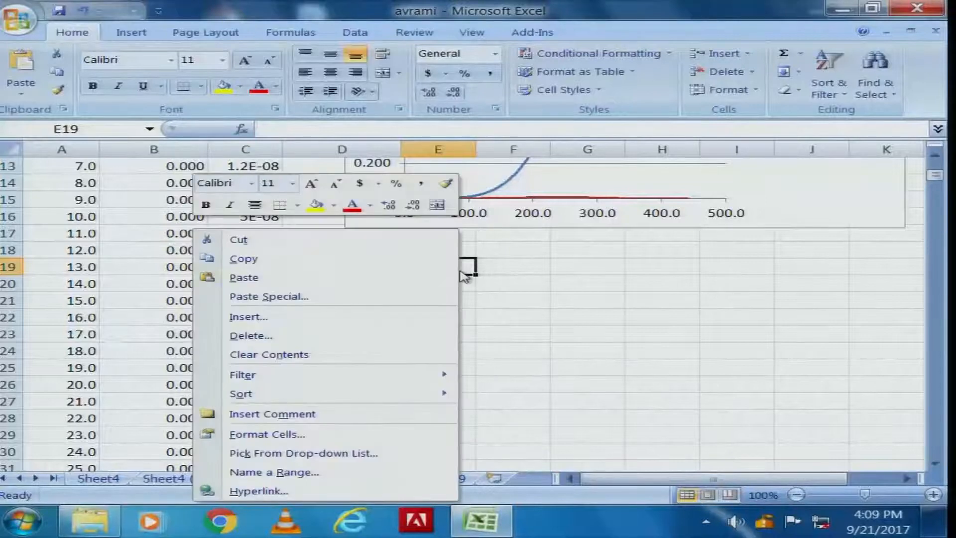
pyautogui.click(413, 279)
pyautogui.scroll(-2, 735, 362)
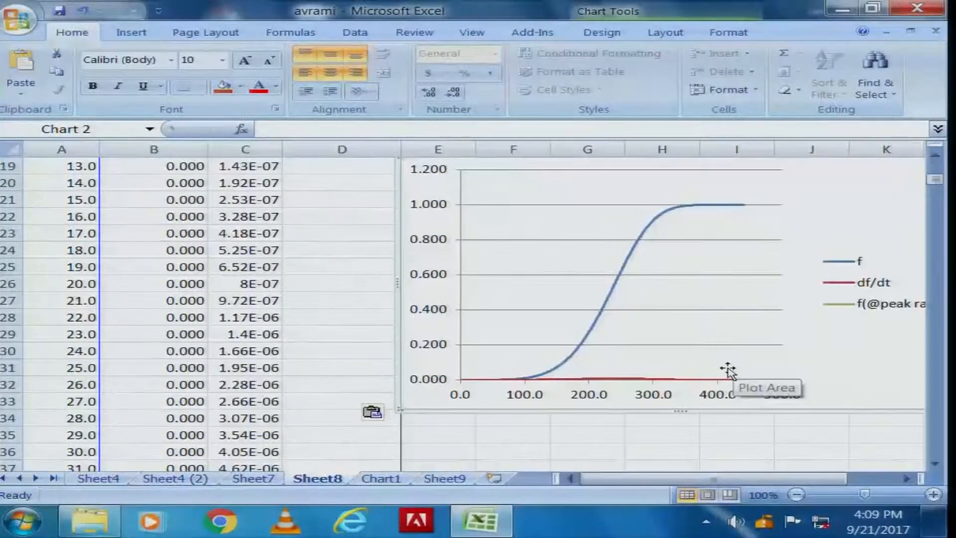
# Delete the f series from the duplicate chart
pyautogui.scroll(1, 732, 369)
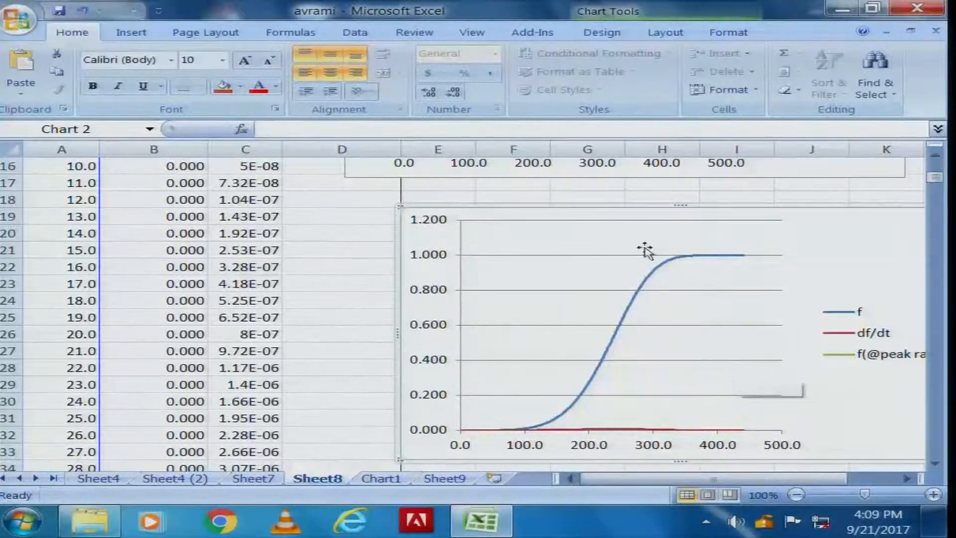
pyautogui.click(654, 273)
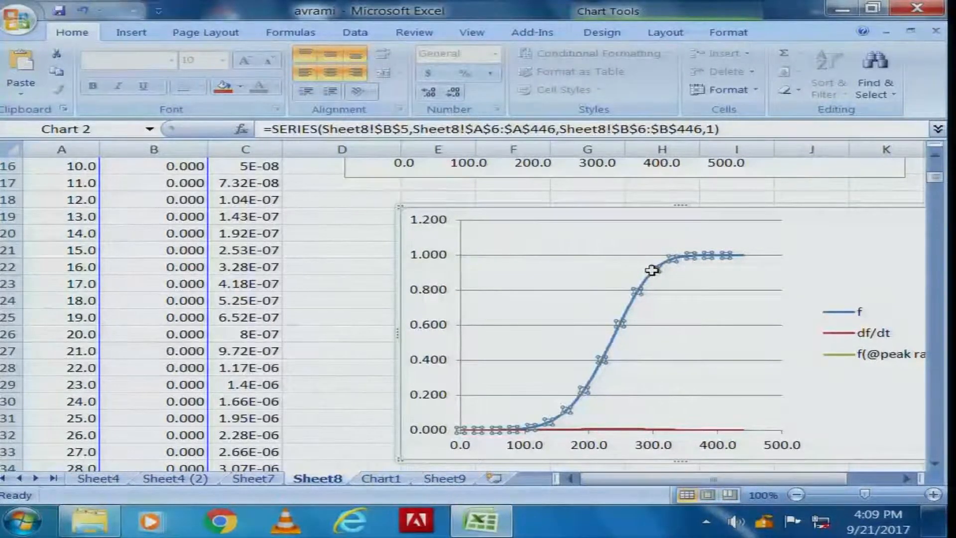
pyautogui.press('Delete')
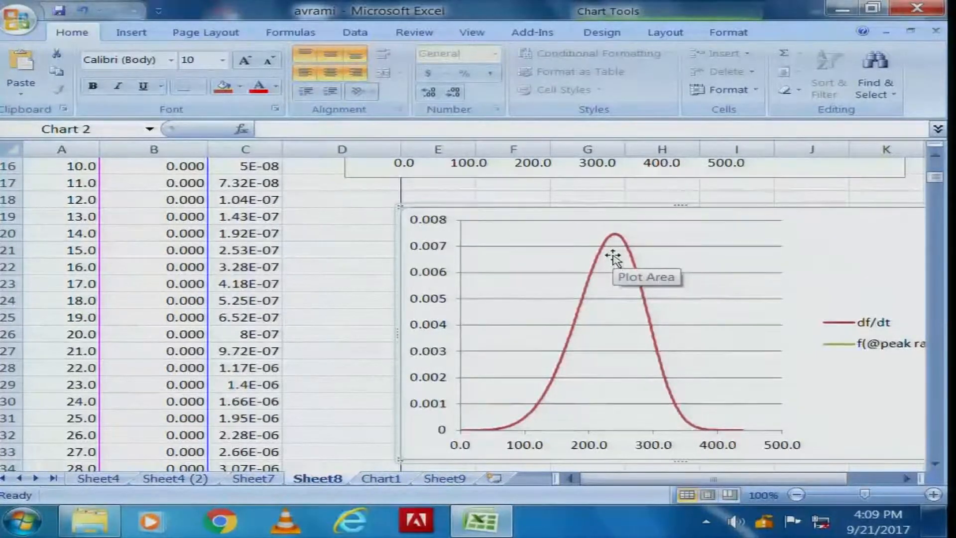
# Place the equation box over the upper chart and shift that chart right to clear column D
pyautogui.scroll(3, 614, 257)
pyautogui.scroll(1, 613, 258)
pyautogui.scroll(1, 614, 258)
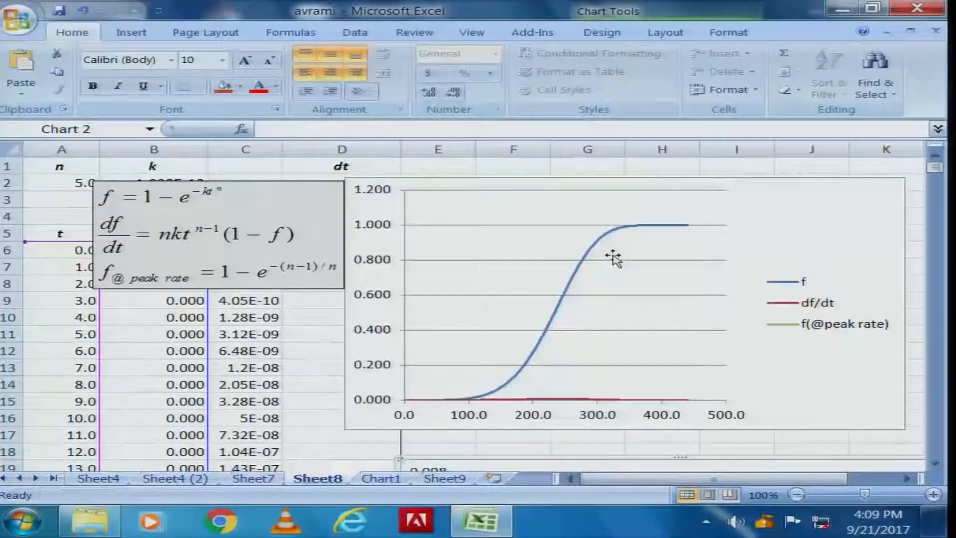
pyautogui.moveTo(312, 206); pyautogui.dragTo(777, 201)
pyautogui.moveTo(386, 423); pyautogui.dragTo(449, 424)
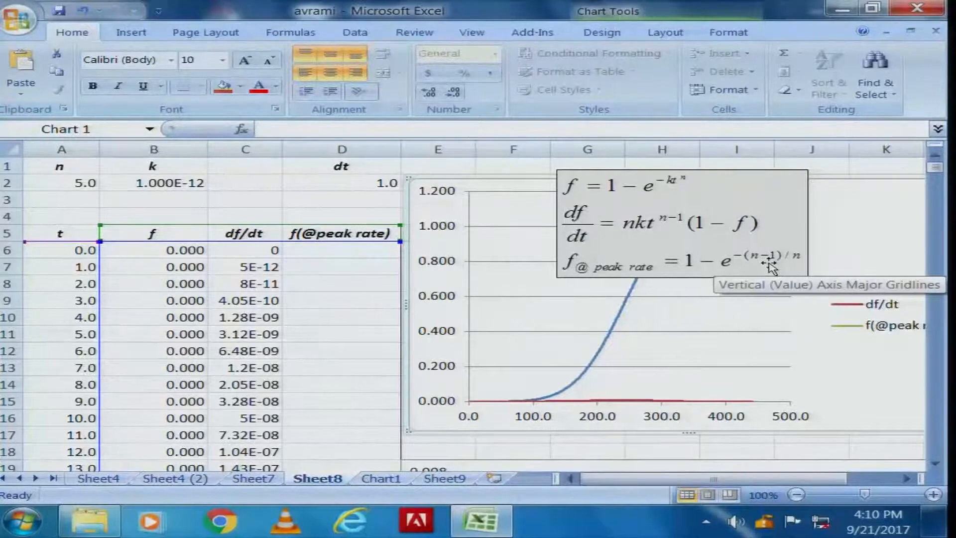
pyautogui.click(331, 254)
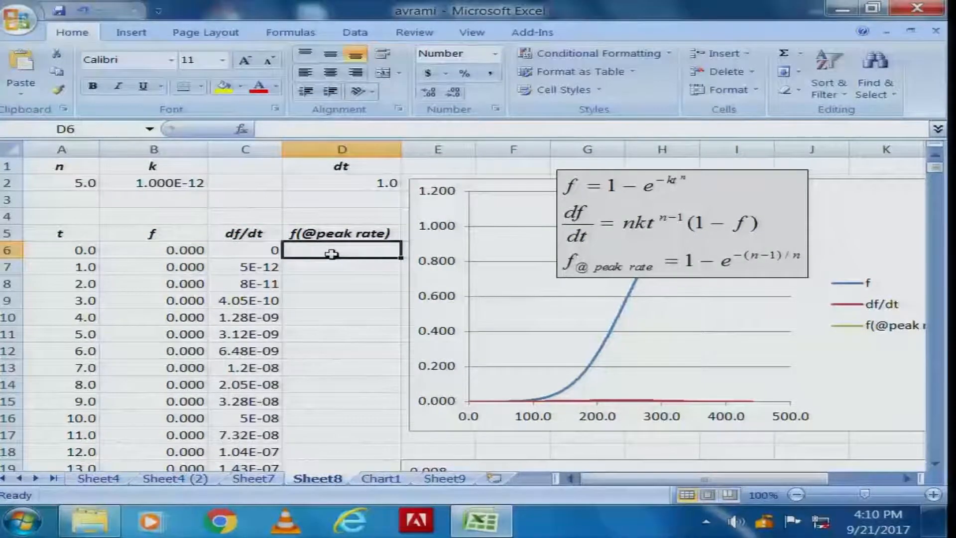
pyautogui.write('=')
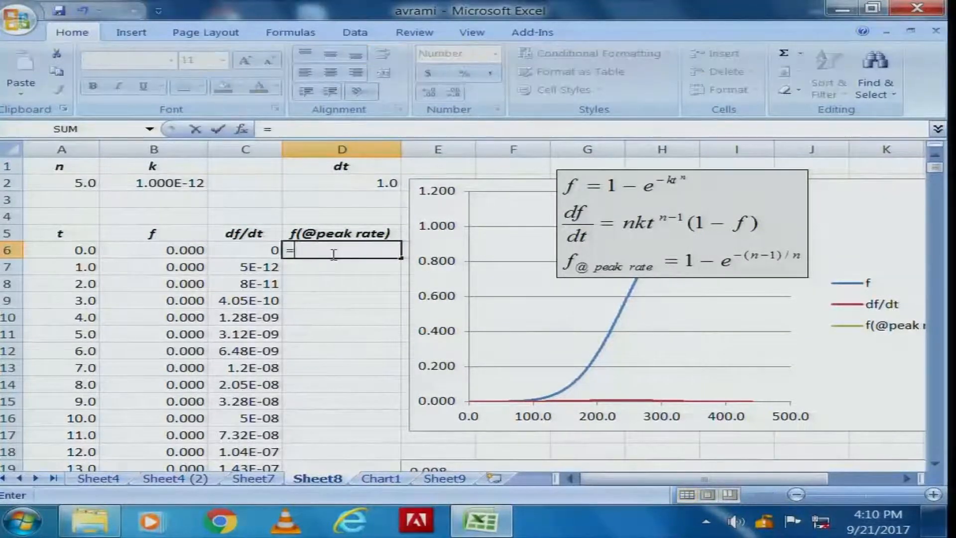
pyautogui.write('1-exp')
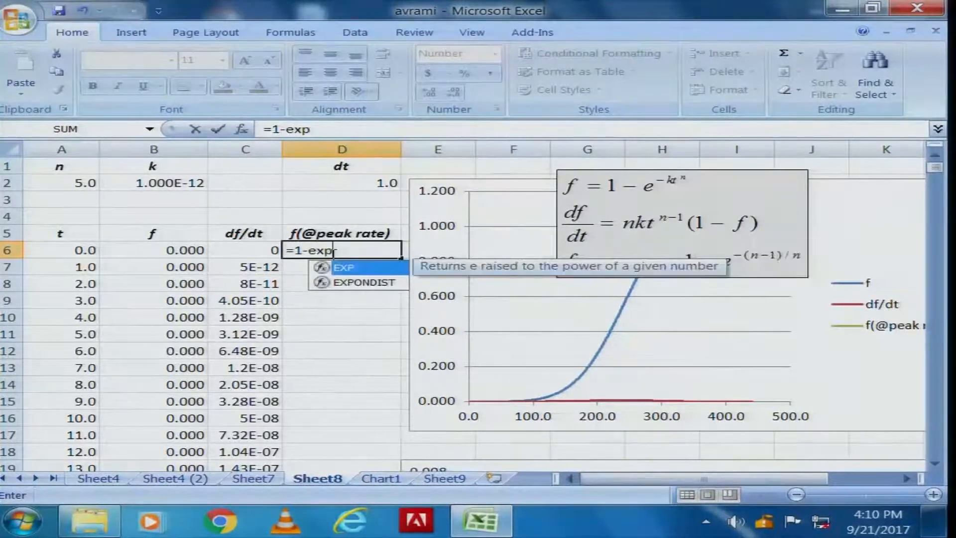
pyautogui.write('(')
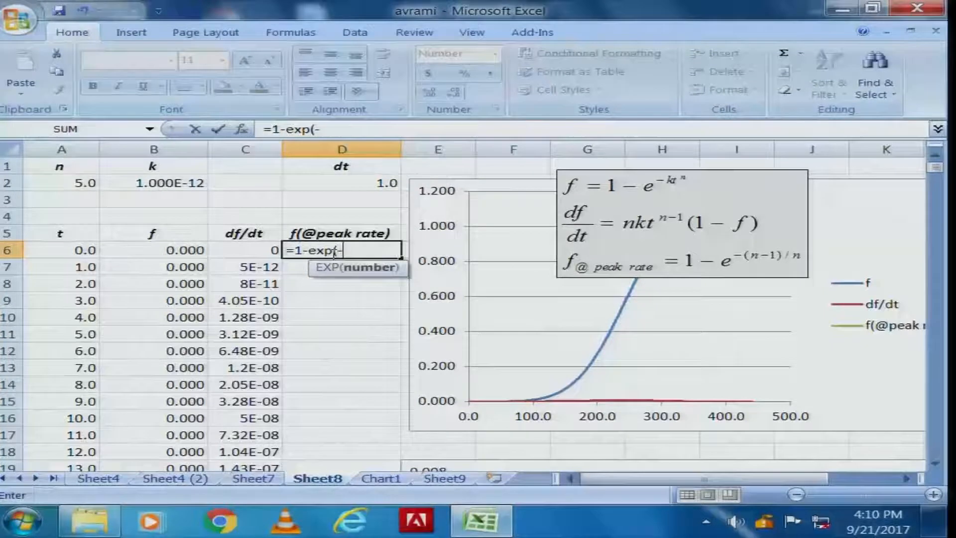
pyautogui.write('-(n-1')
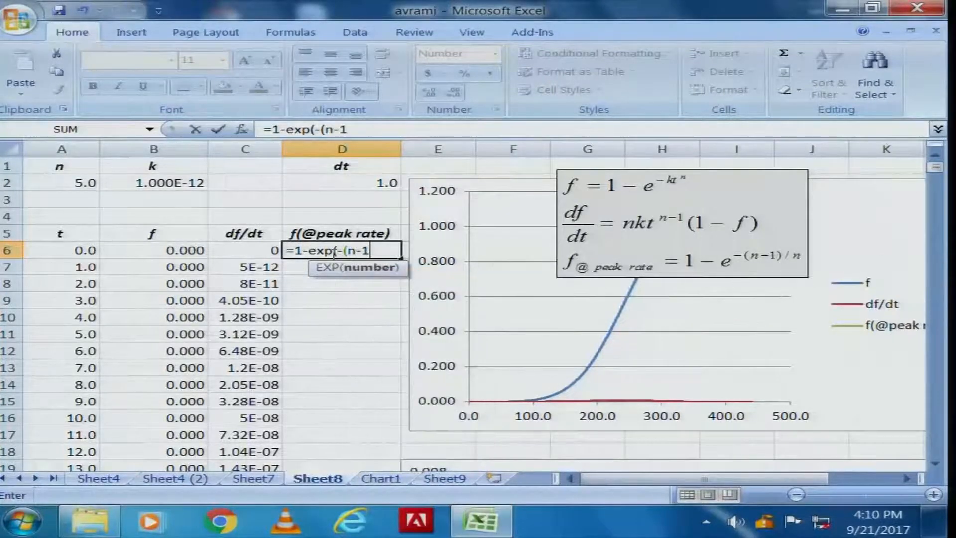
pyautogui.write(')/n)')
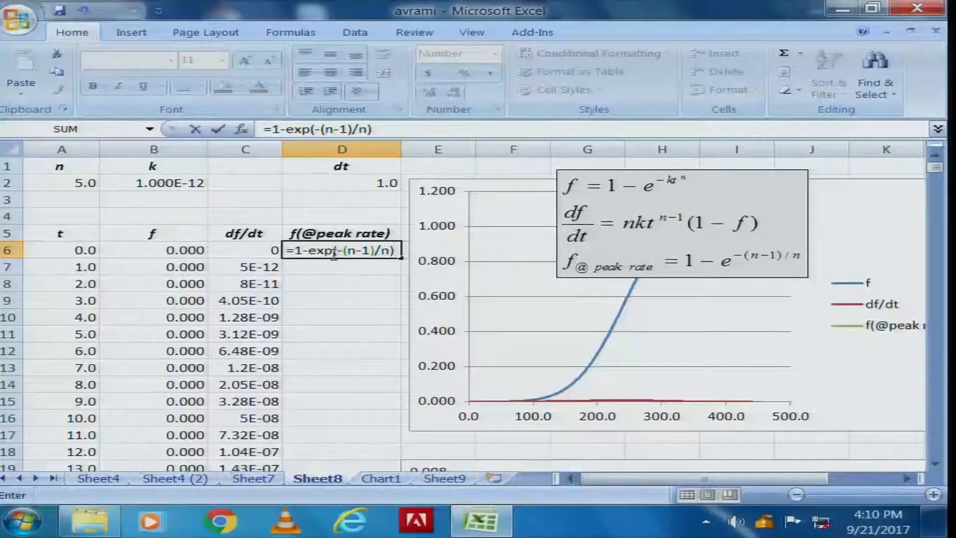
pyautogui.press('Return')
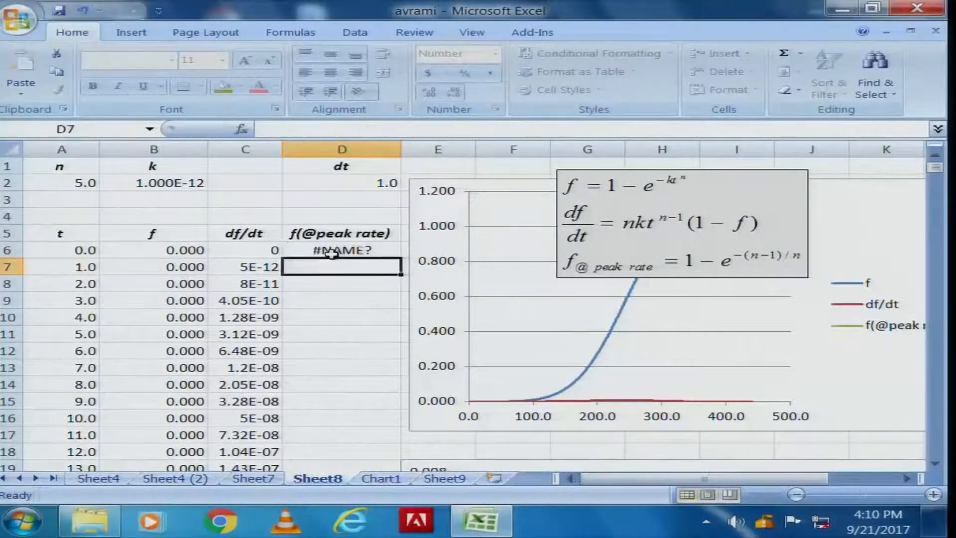
# Correct the D6 formula by replacing both n terms with the absolute reference $A$2, giving =1-EXP(-($A$2-1)/$A$2)
pyautogui.click(330, 250)
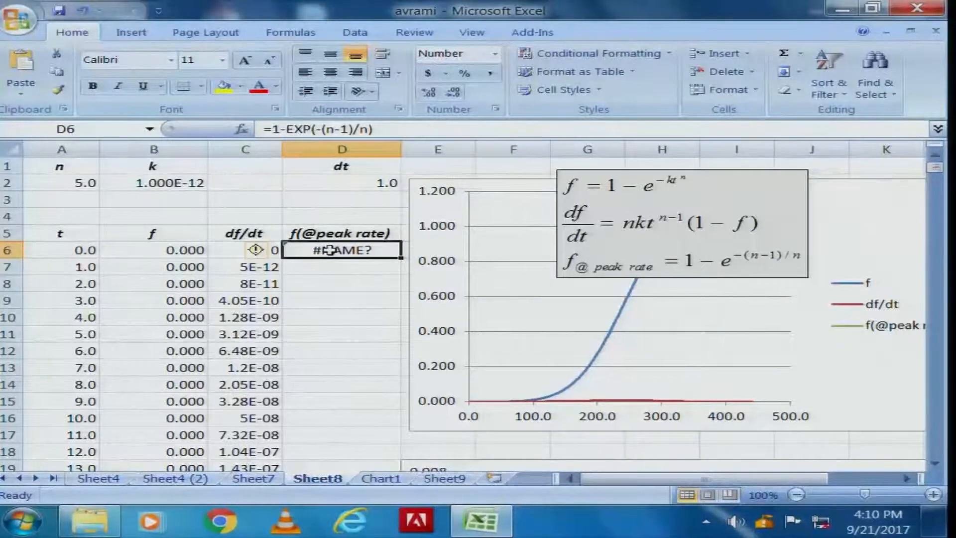
pyautogui.click(334, 129)
pyautogui.press('BackSpace')
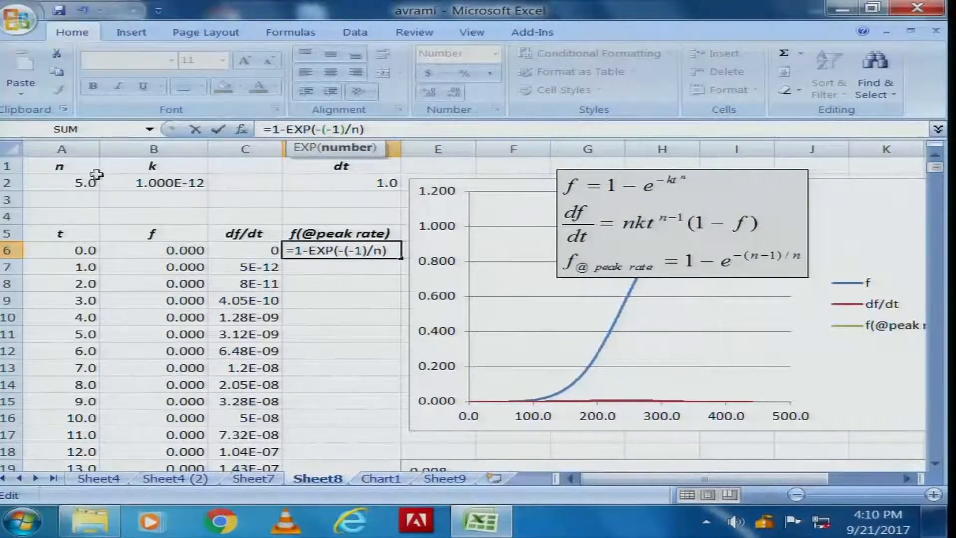
pyautogui.click(64, 182)
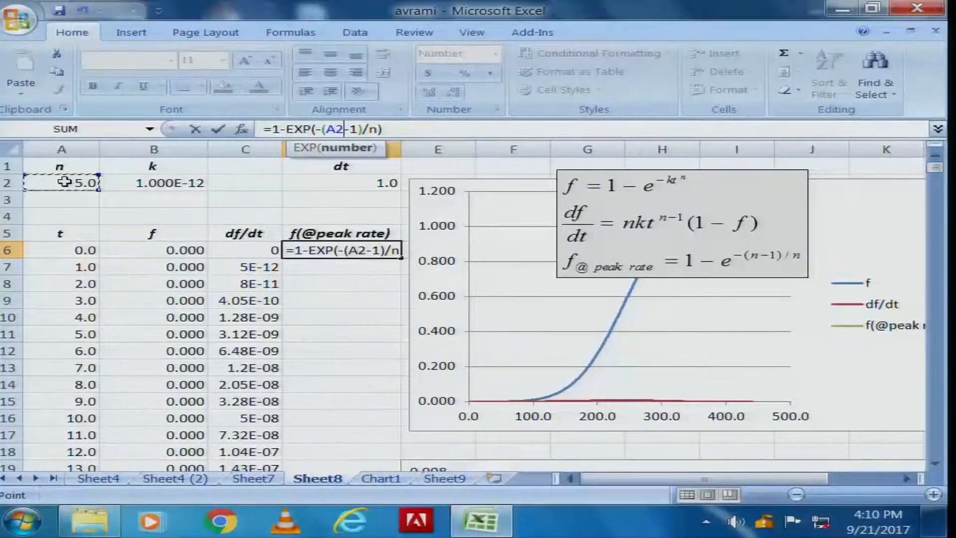
pyautogui.press('F4')
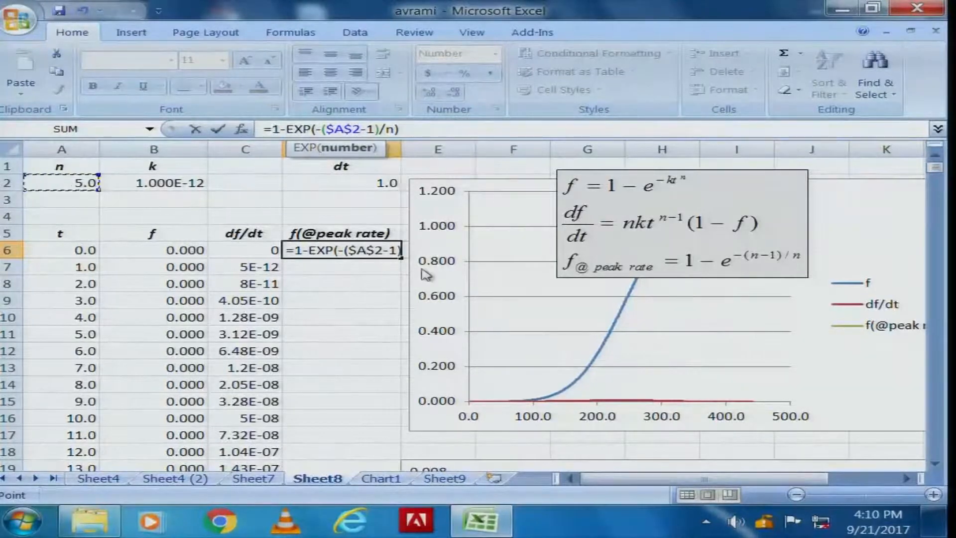
pyautogui.click(396, 130)
pyautogui.press('BackSpace')
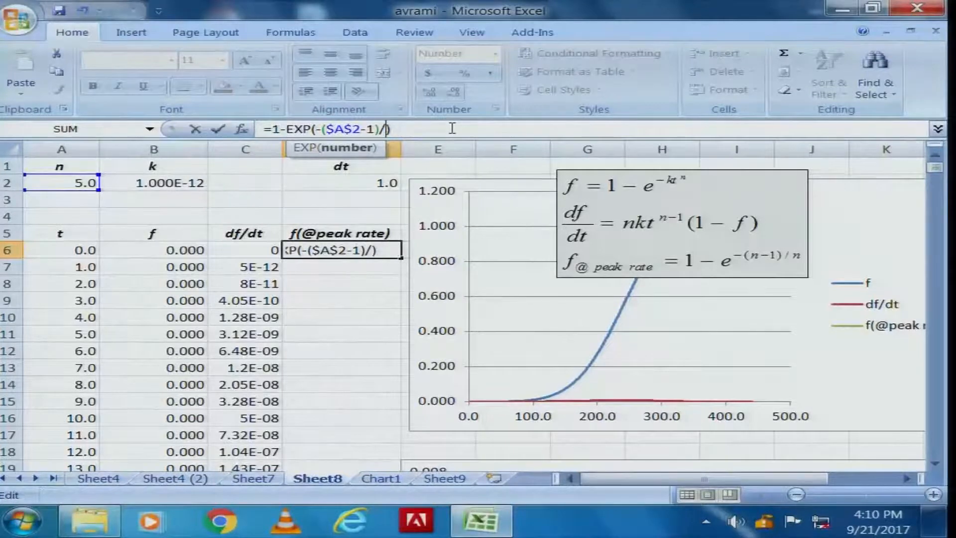
pyautogui.click(61, 184)
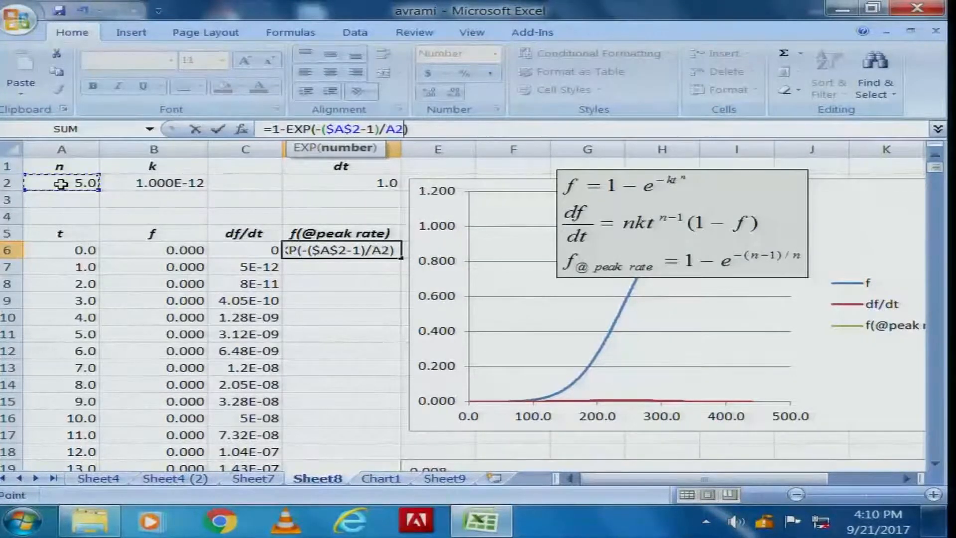
pyautogui.press('F4')
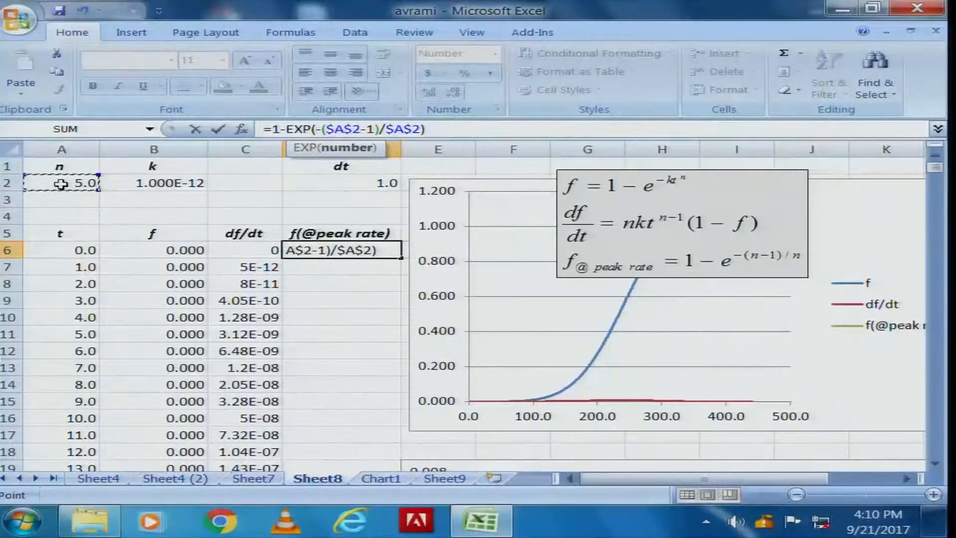
pyautogui.press('Return')
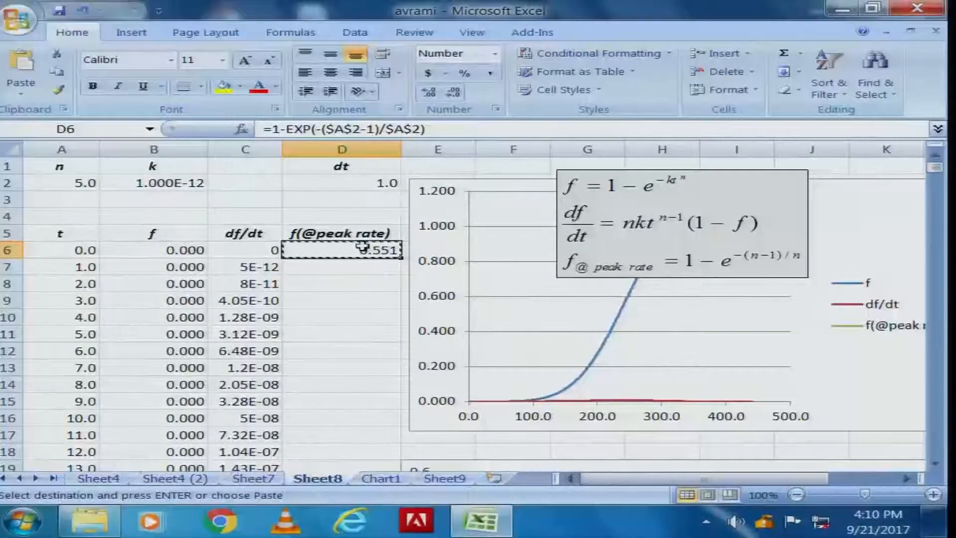
pyautogui.rightClick(362, 246)
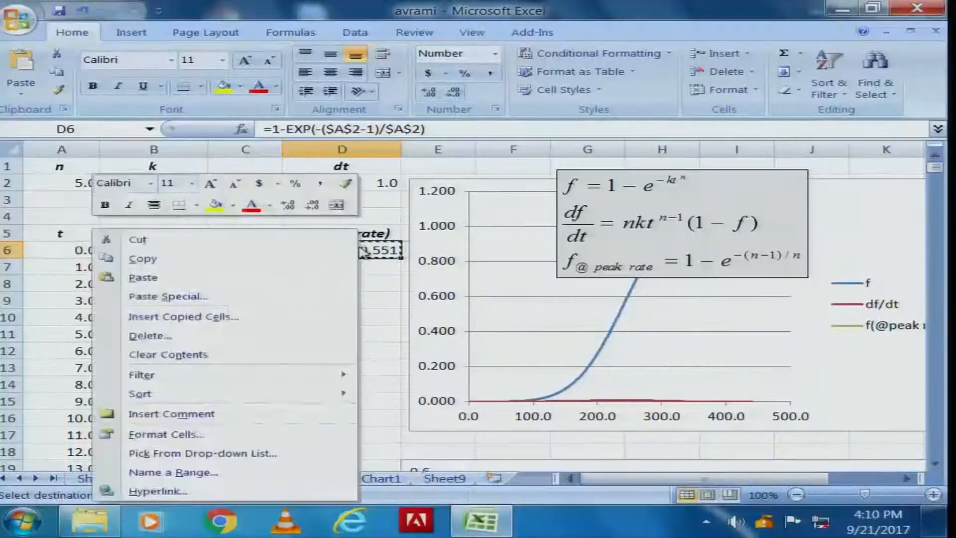
pyautogui.click(285, 263)
pyautogui.moveTo(320, 265); pyautogui.dragTo(343, 434)
pyautogui.rightClick(330, 348)
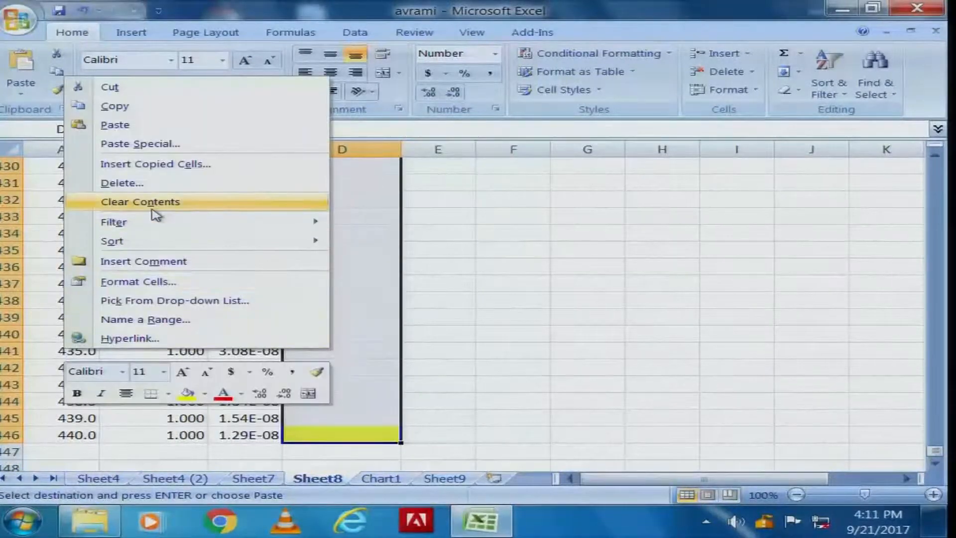
pyautogui.click(166, 125)
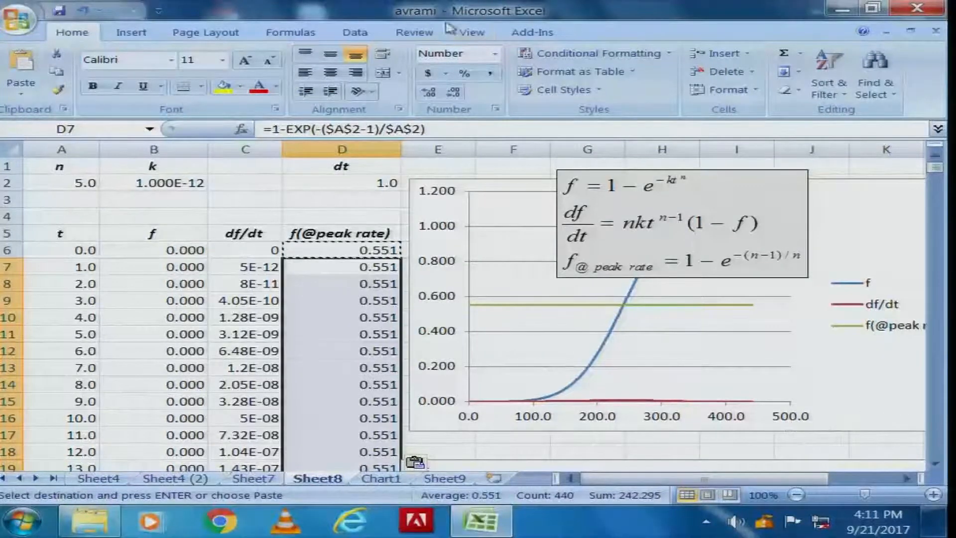
pyautogui.moveTo(693, 204); pyautogui.dragTo(156, 210)
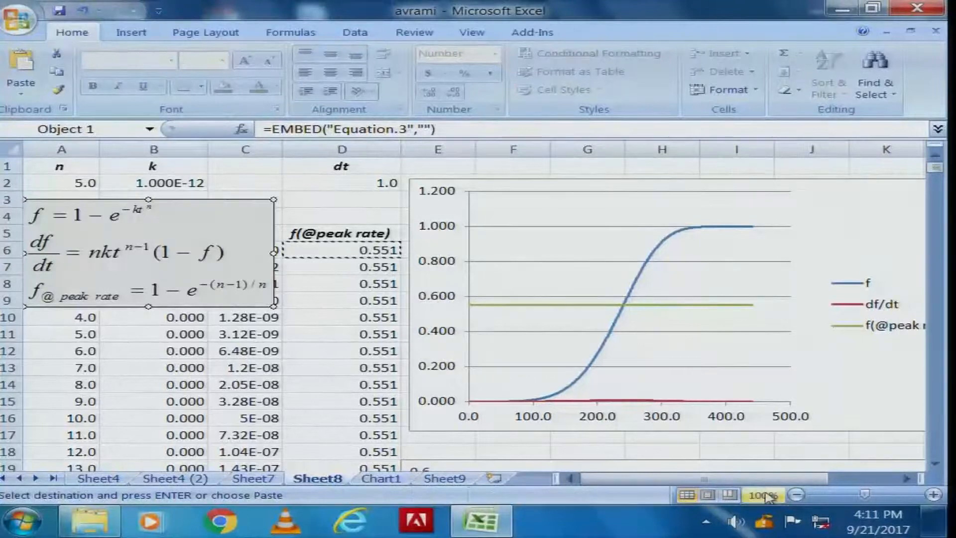
pyautogui.moveTo(770, 479); pyautogui.dragTo(796, 486)
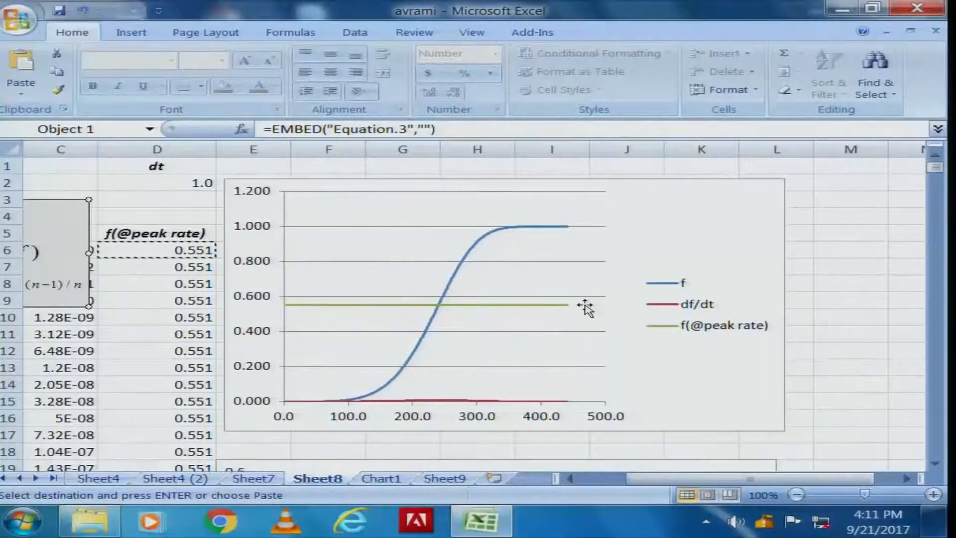
pyautogui.scroll(-5, 585, 309)
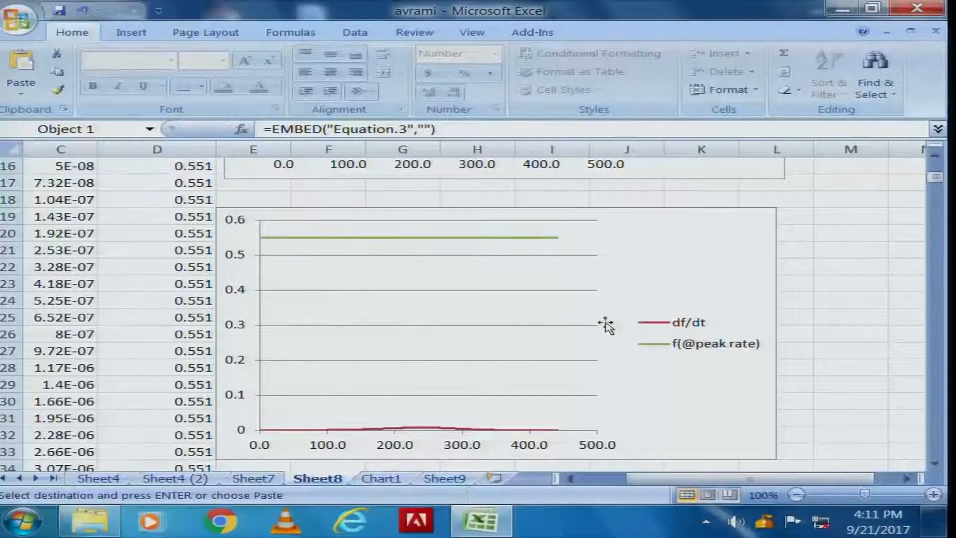
pyautogui.click(510, 243)
pyautogui.press('Delete')
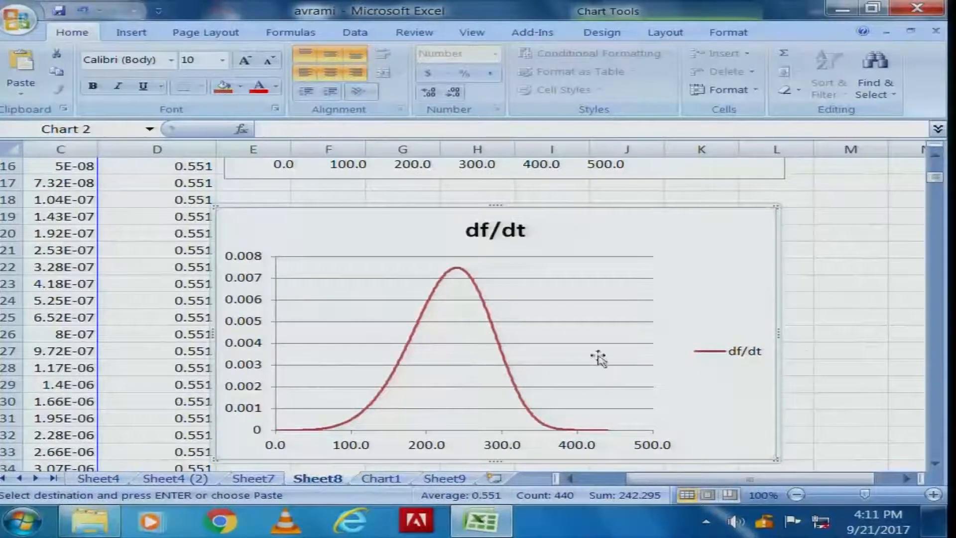
# Move the equation box off the data columns to the empty area below the df/dt chart, around F36:I42
pyautogui.scroll(5, 840, 381)
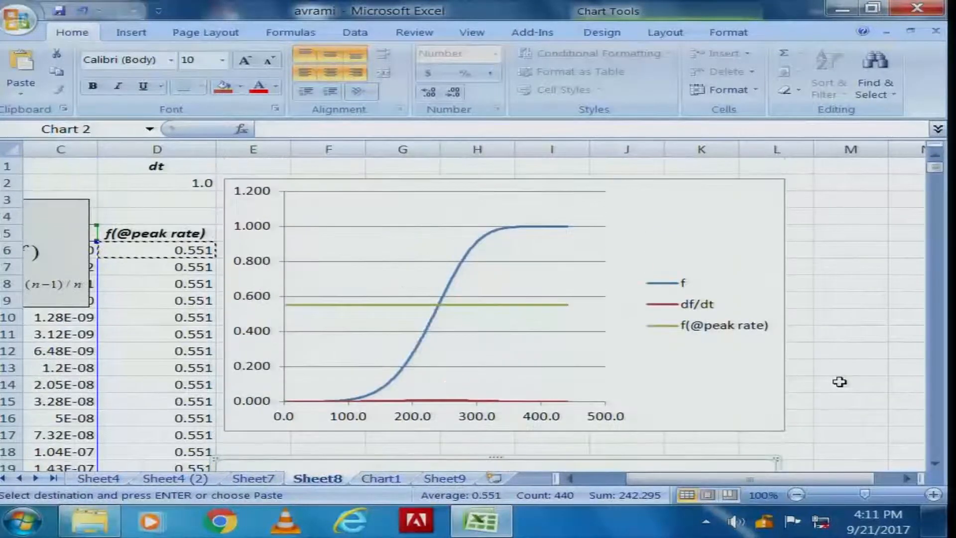
pyautogui.moveTo(753, 479); pyautogui.dragTo(706, 486)
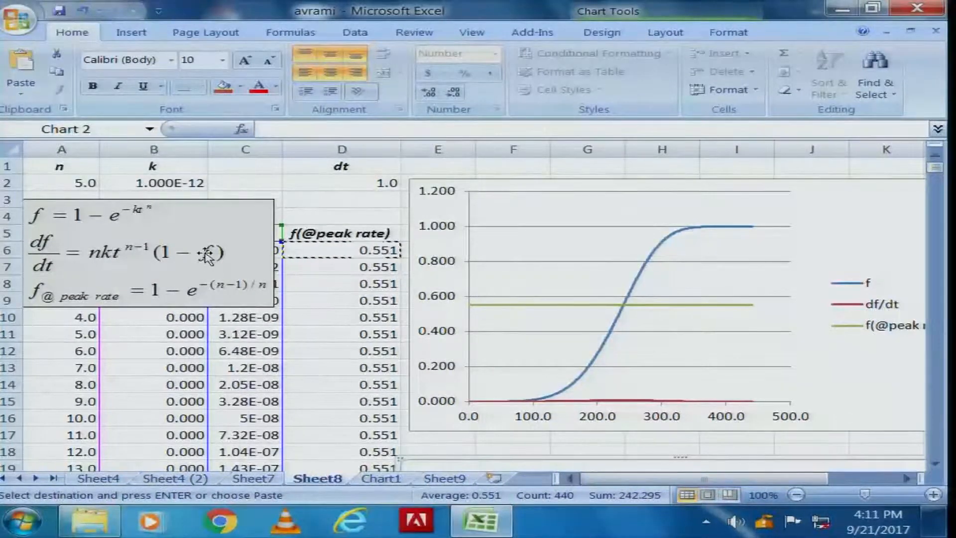
pyautogui.click(199, 244)
pyautogui.scroll(-4, 309, 279)
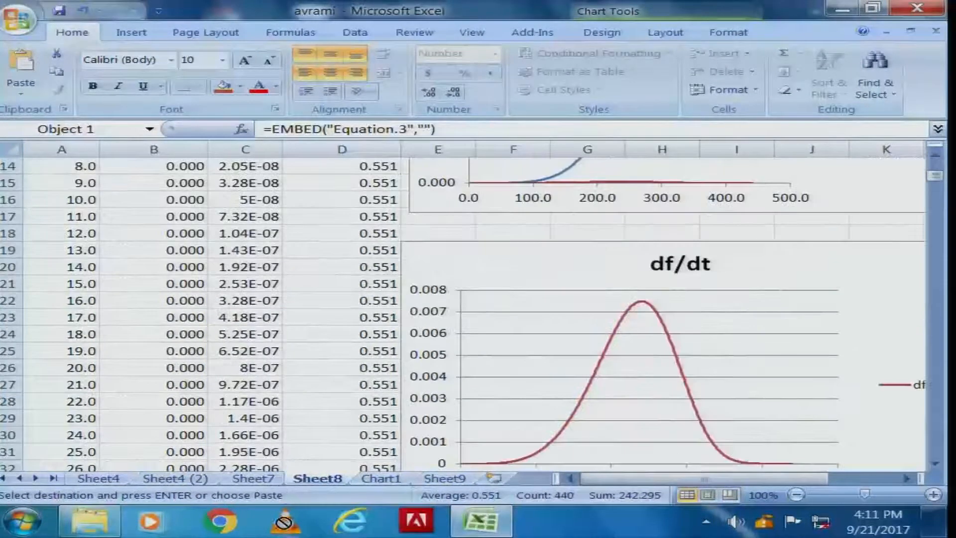
pyautogui.scroll(4, 338, 319)
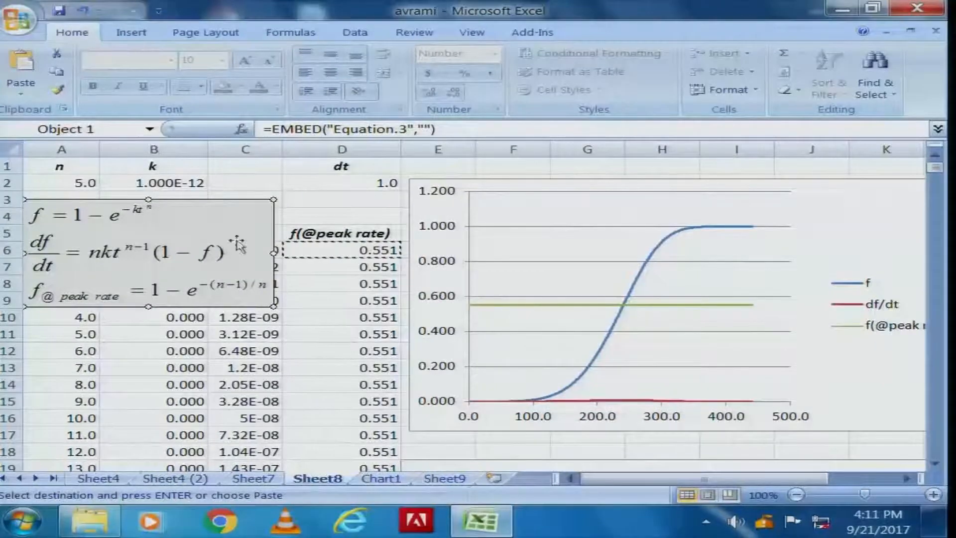
pyautogui.moveTo(166, 230); pyautogui.dragTo(297, 497)
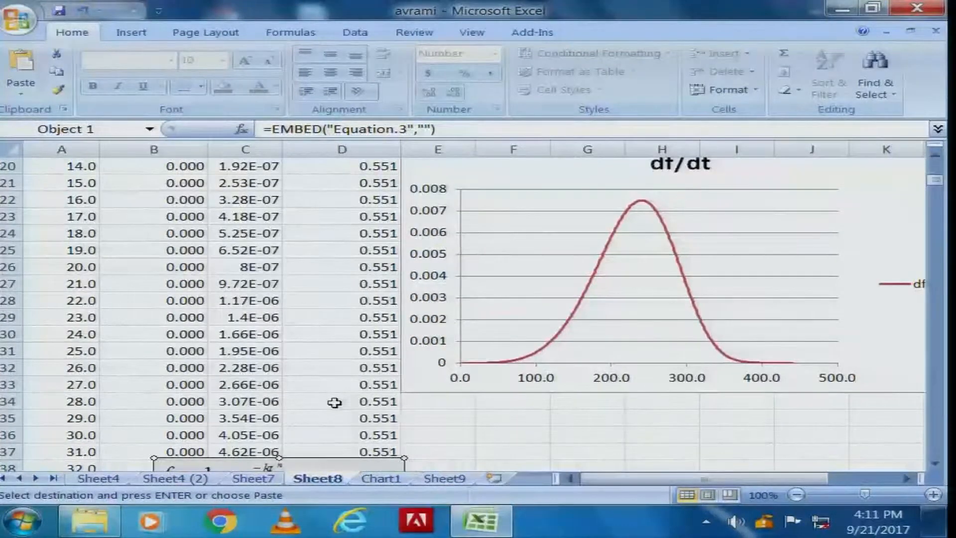
pyautogui.scroll(-4, 334, 402)
pyautogui.moveTo(399, 290); pyautogui.dragTo(659, 277)
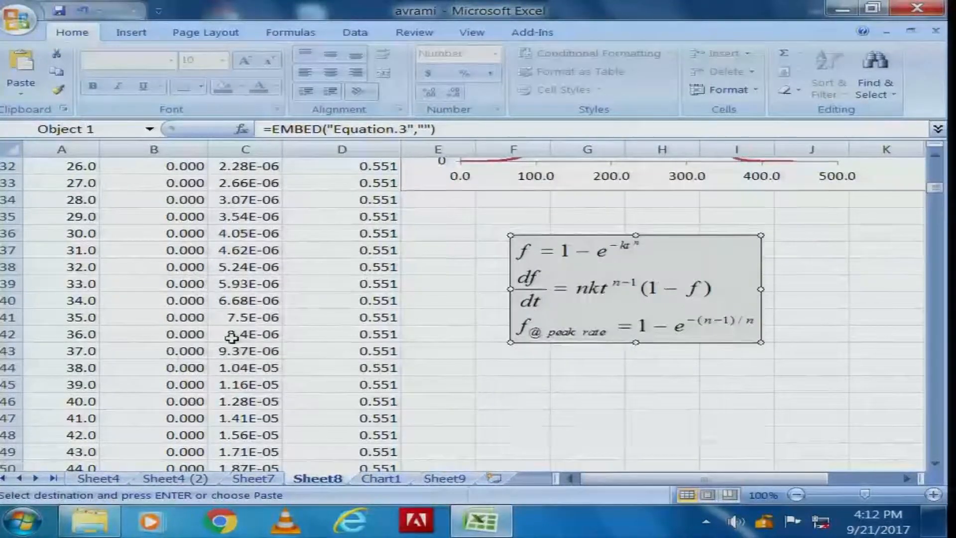
# Set k in B2 to 1e-14 and check its effect on both charts
pyautogui.scroll(10, 231, 337)
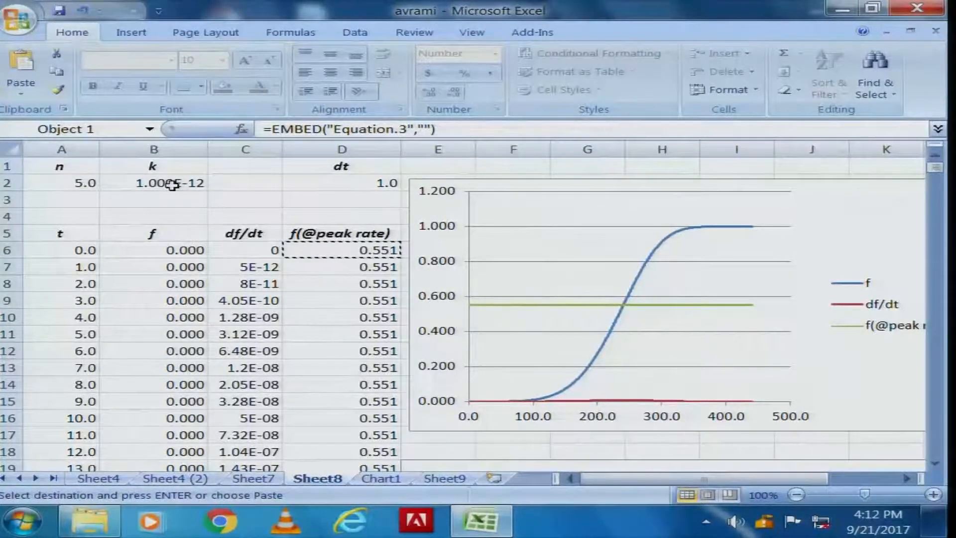
pyautogui.click(172, 185)
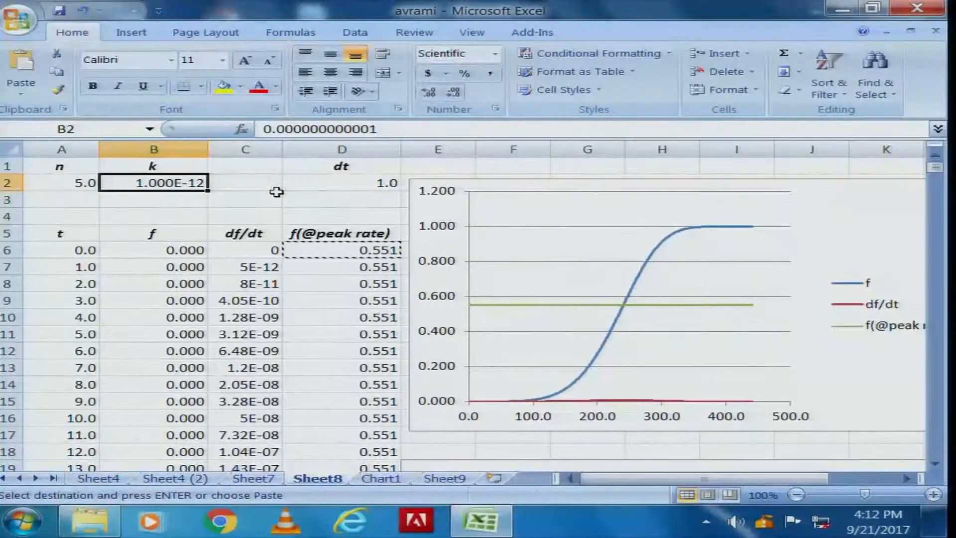
pyautogui.write('1e')
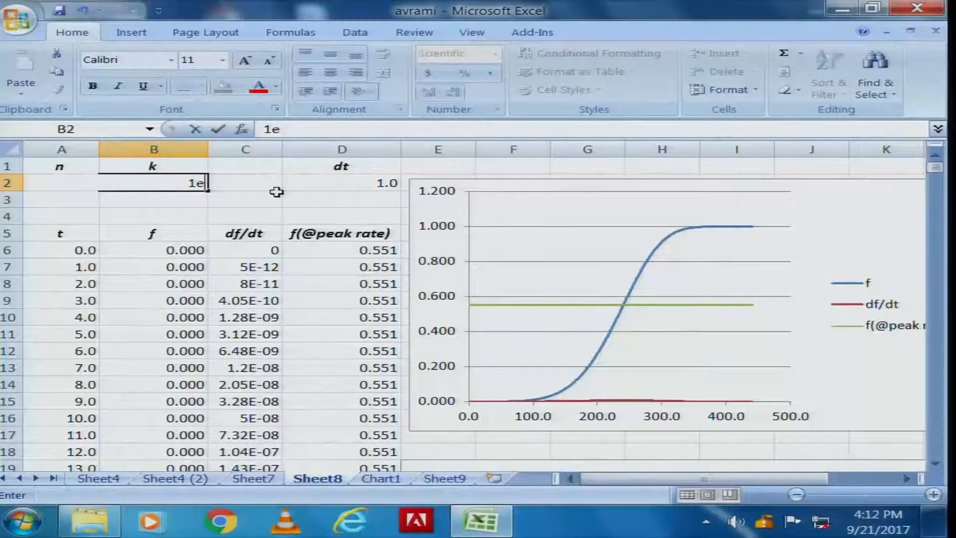
pyautogui.write('-14')
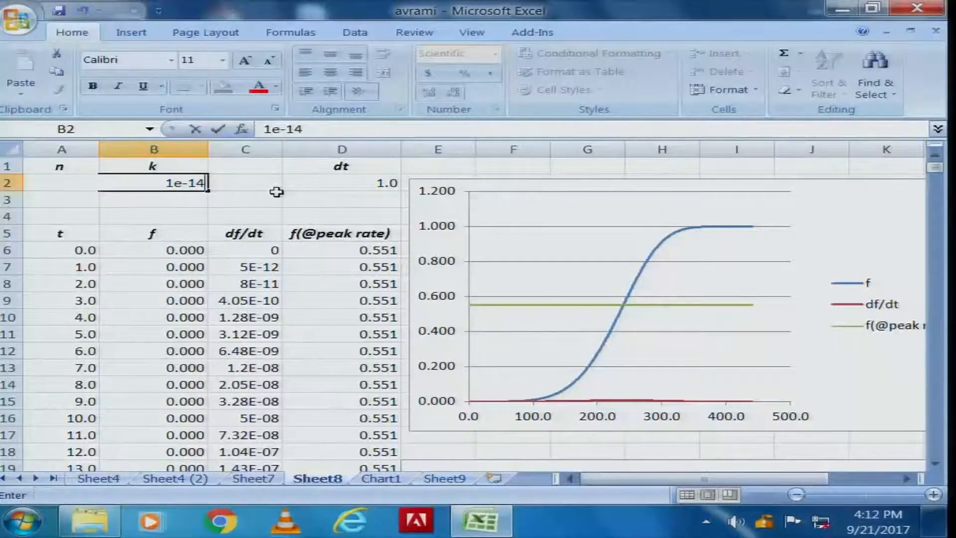
pyautogui.press('Return')
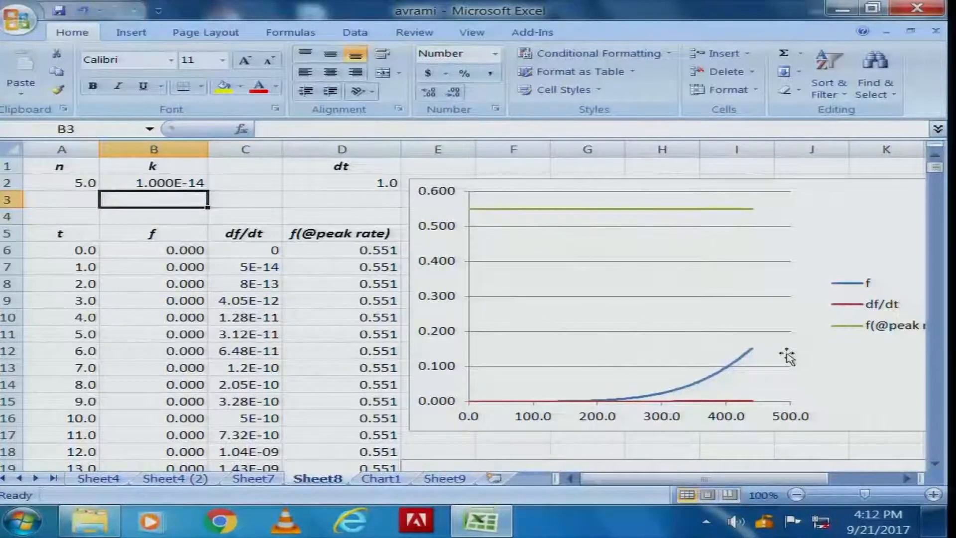
pyautogui.scroll(-5, 667, 373)
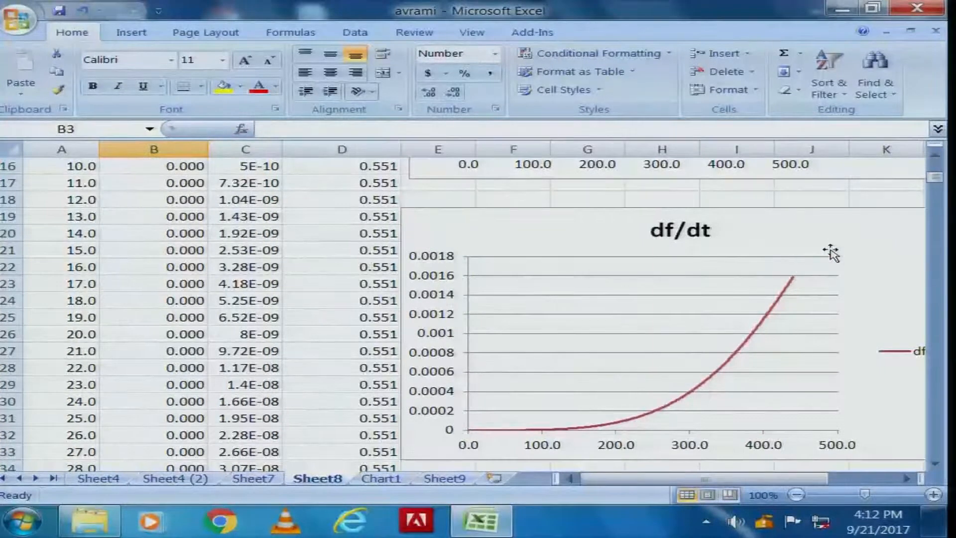
pyautogui.scroll(5, 694, 352)
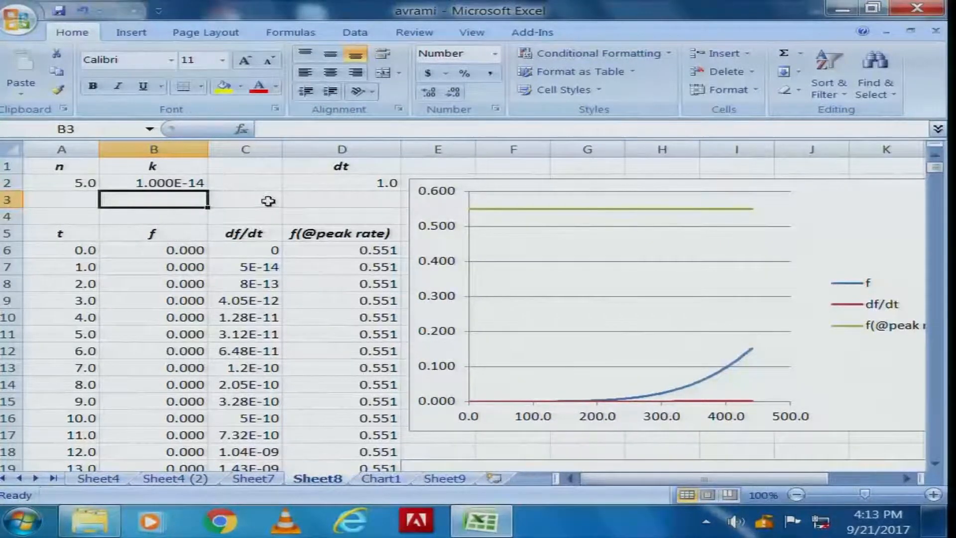
# Set the time step dt in D2 to 5 and compare the f and df/dt charts
pyautogui.click(353, 182)
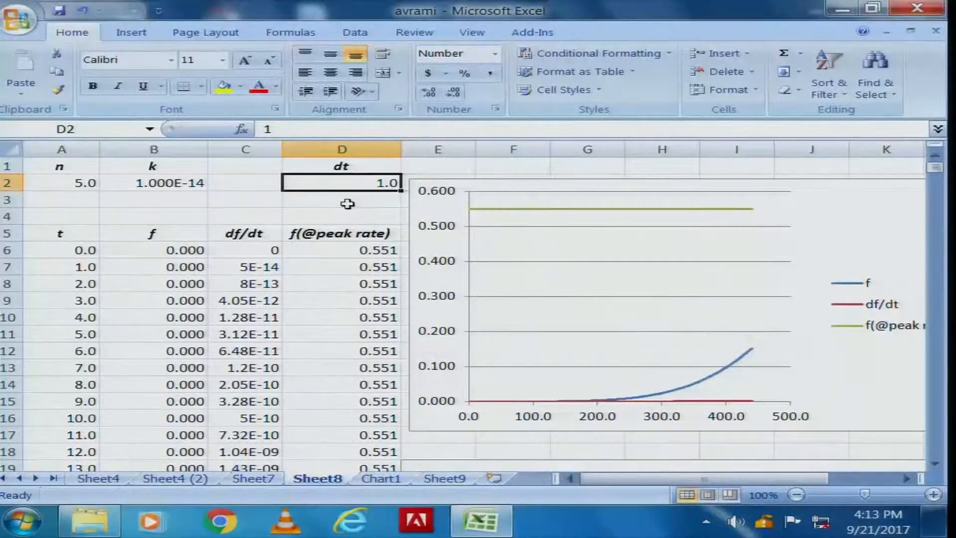
pyautogui.write('5')
pyautogui.press('Return')
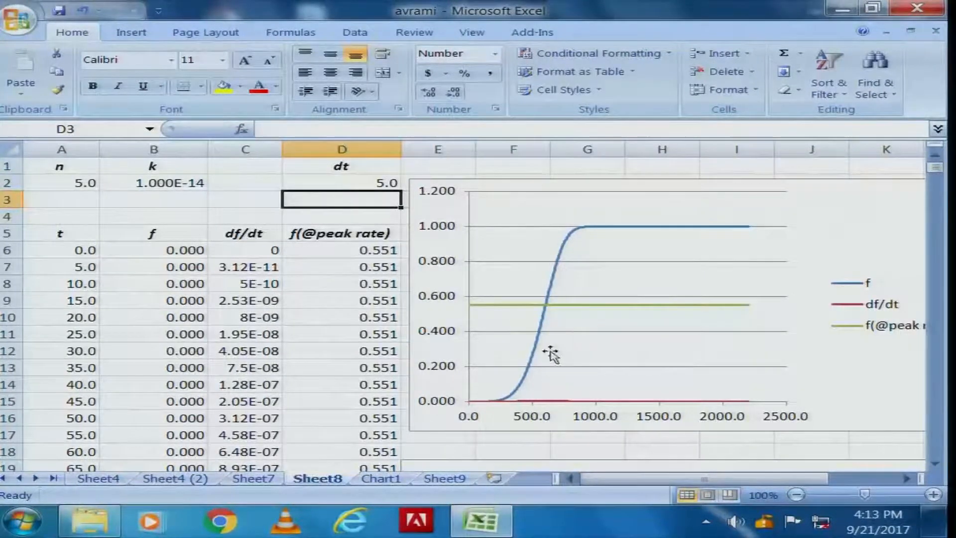
pyautogui.scroll(-4, 643, 324)
pyautogui.scroll(-2, 643, 323)
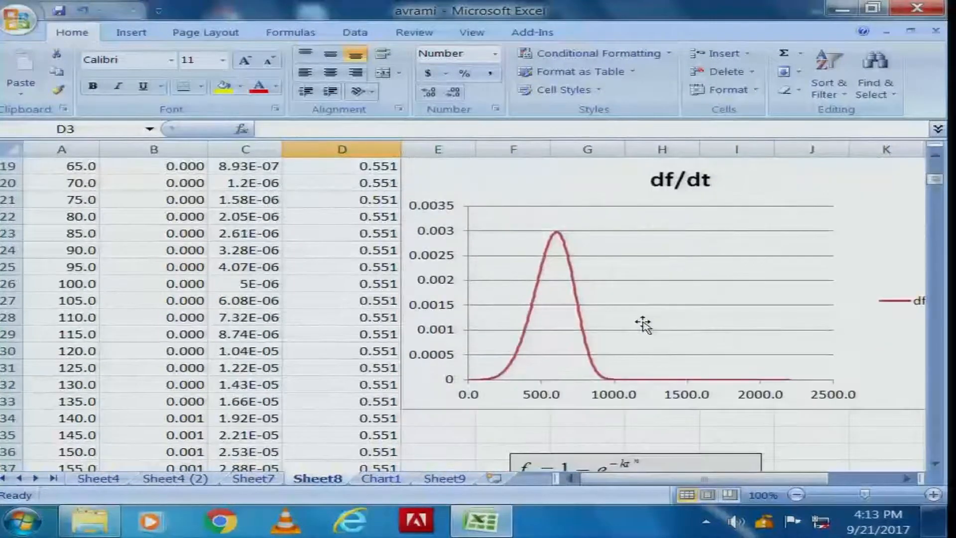
pyautogui.scroll(6, 643, 323)
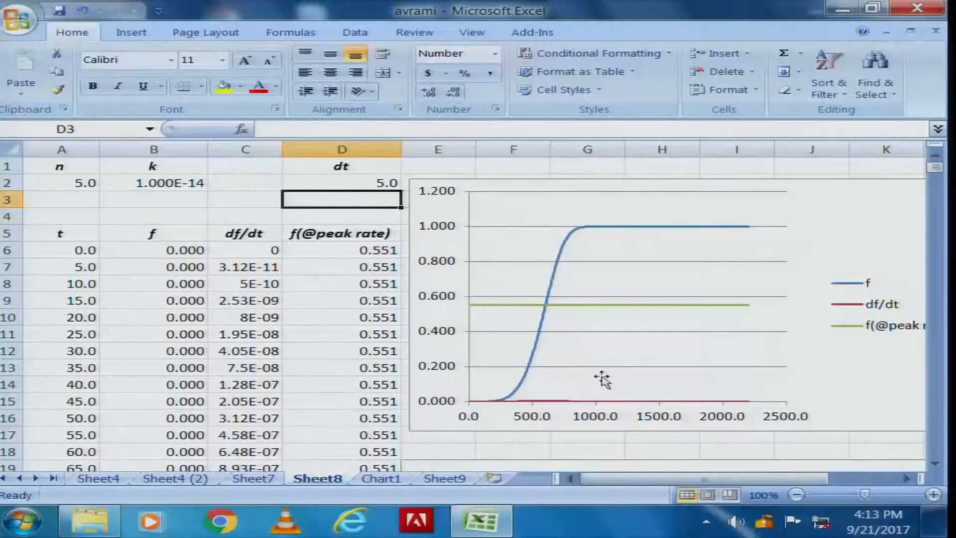
pyautogui.scroll(-5, 600, 379)
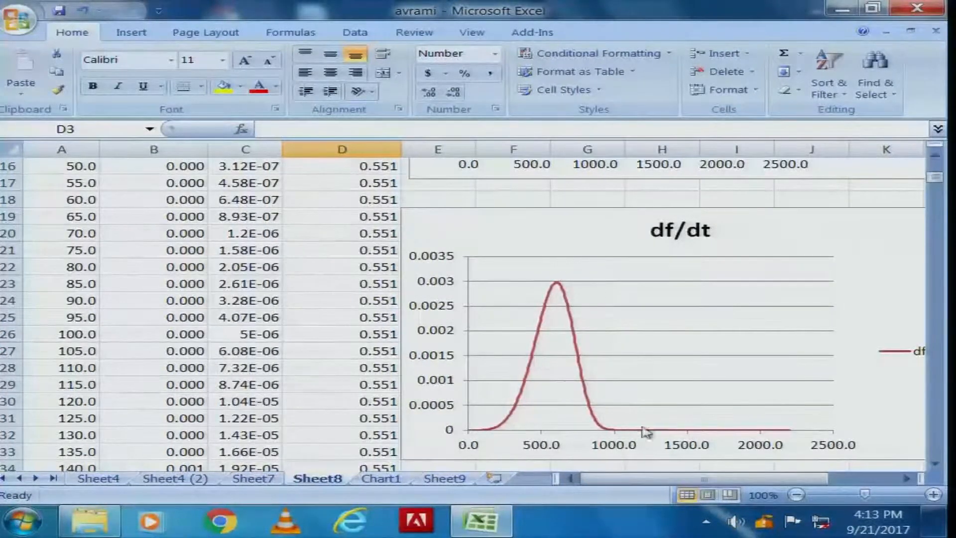
pyautogui.scroll(5, 666, 399)
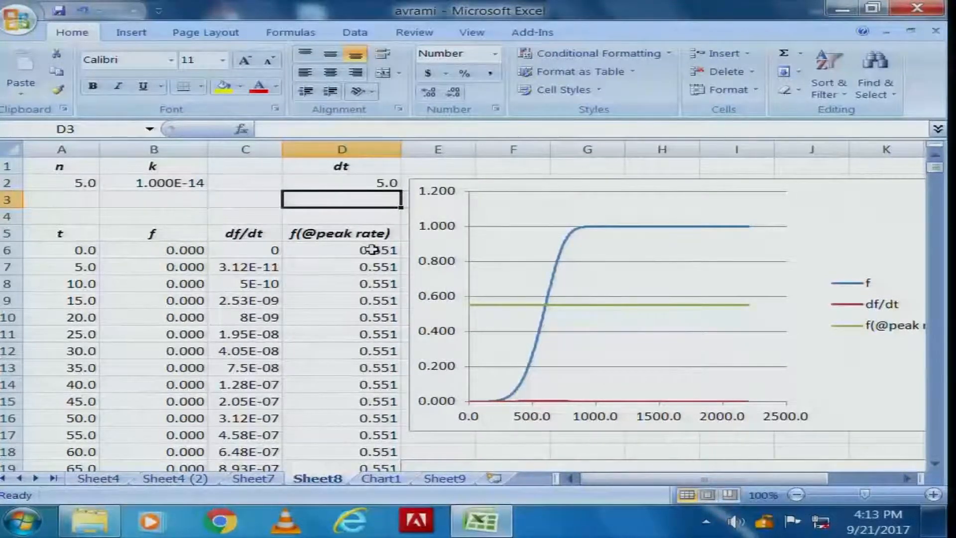
# Set k in B2 to 1e-10 and the time step dt in D2 to 1
pyautogui.click(199, 182)
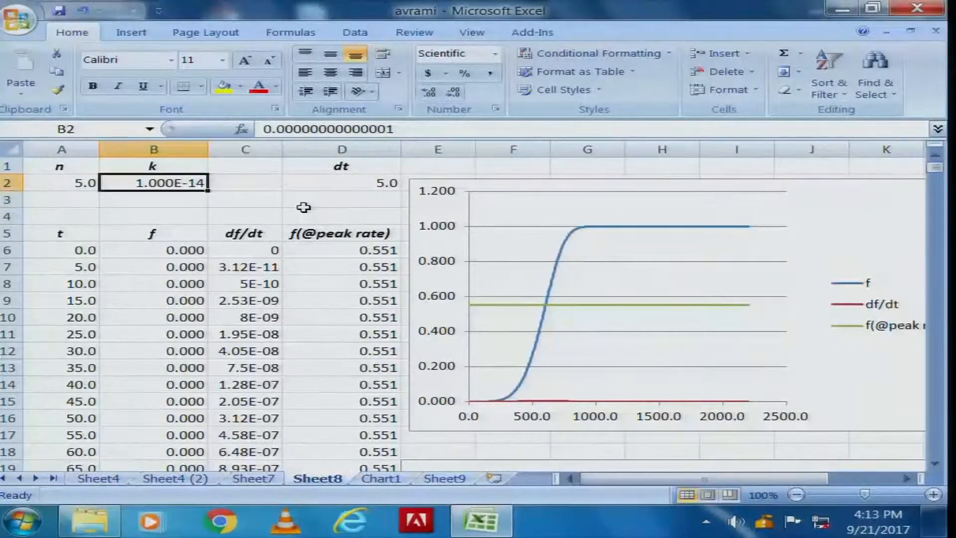
pyautogui.write('1e')
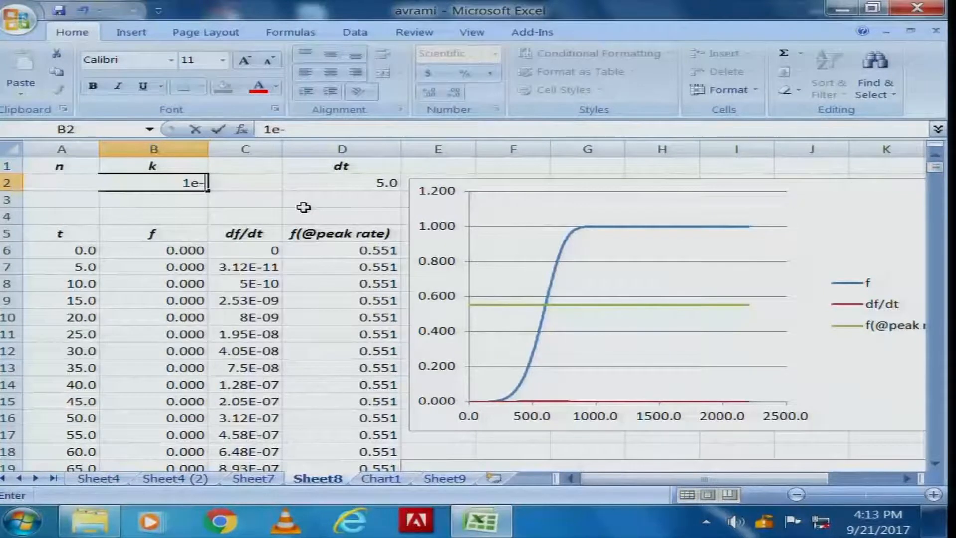
pyautogui.write('-10')
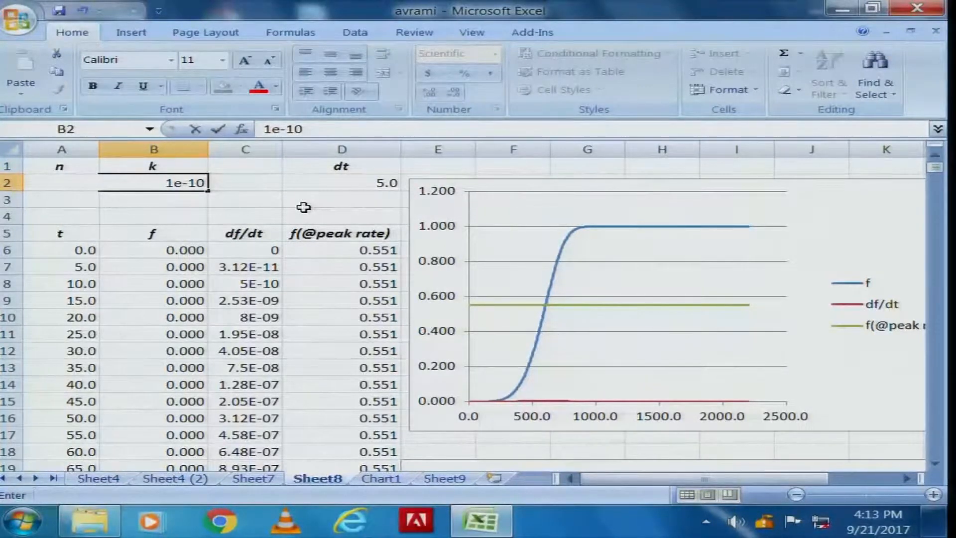
pyautogui.press('Return')
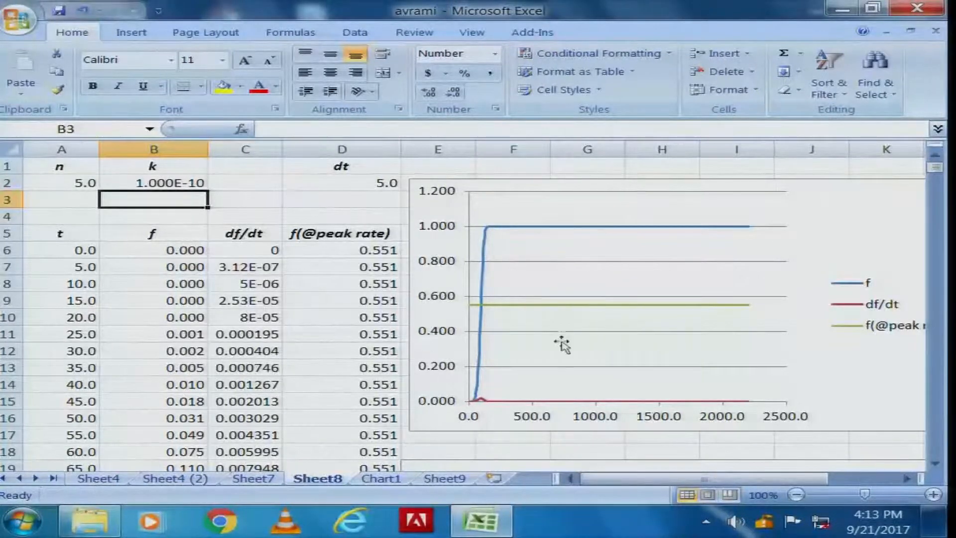
pyautogui.click(365, 184)
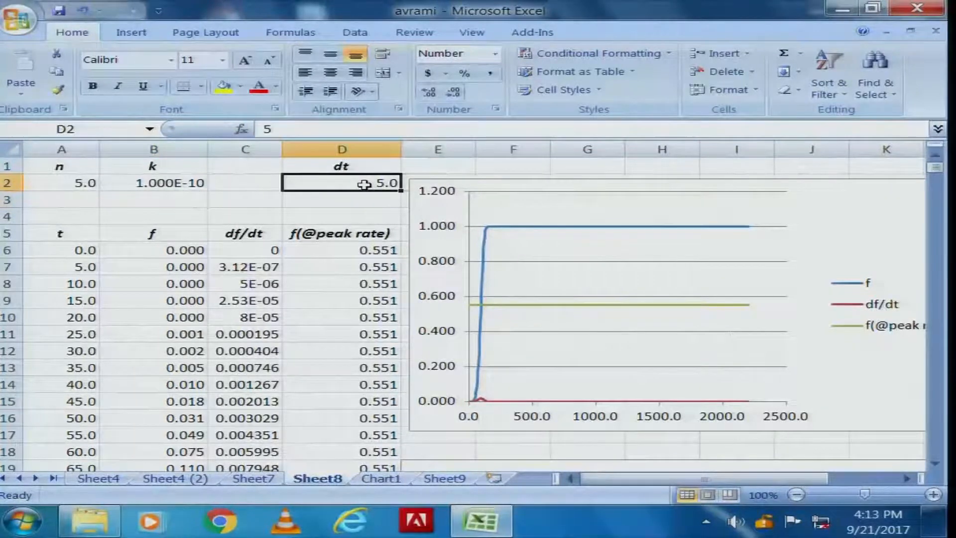
pyautogui.write('1')
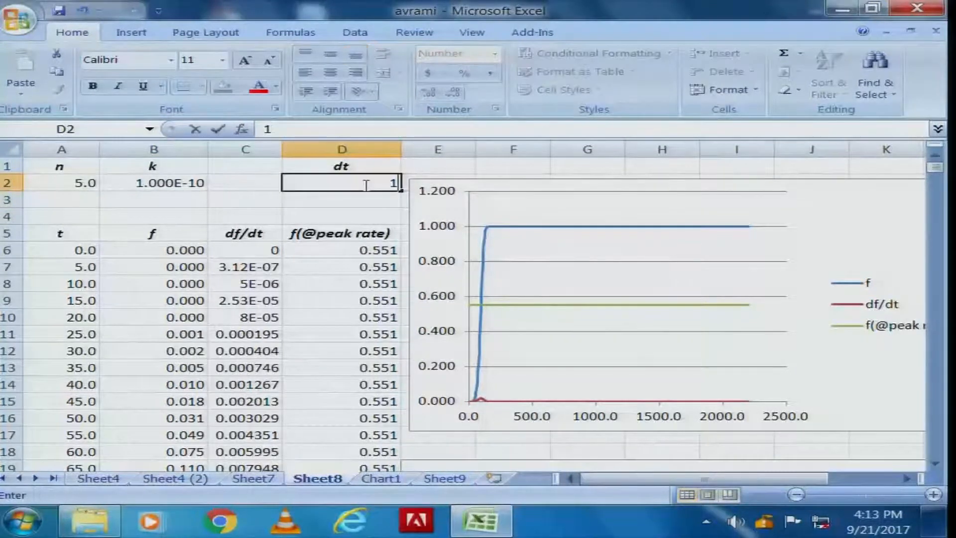
pyautogui.press('Return')
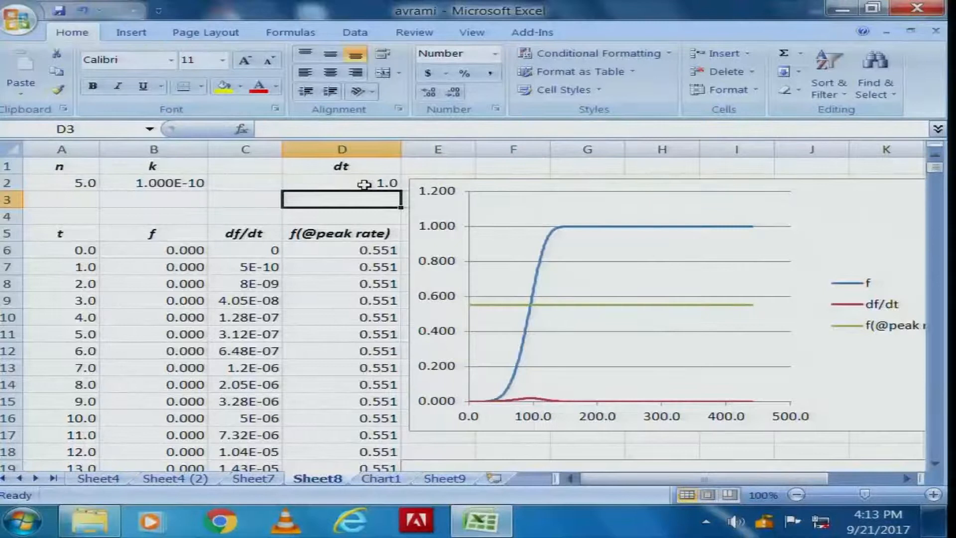
# Set k in B2 to 1e-12
pyautogui.click(184, 184)
pyautogui.write('1')
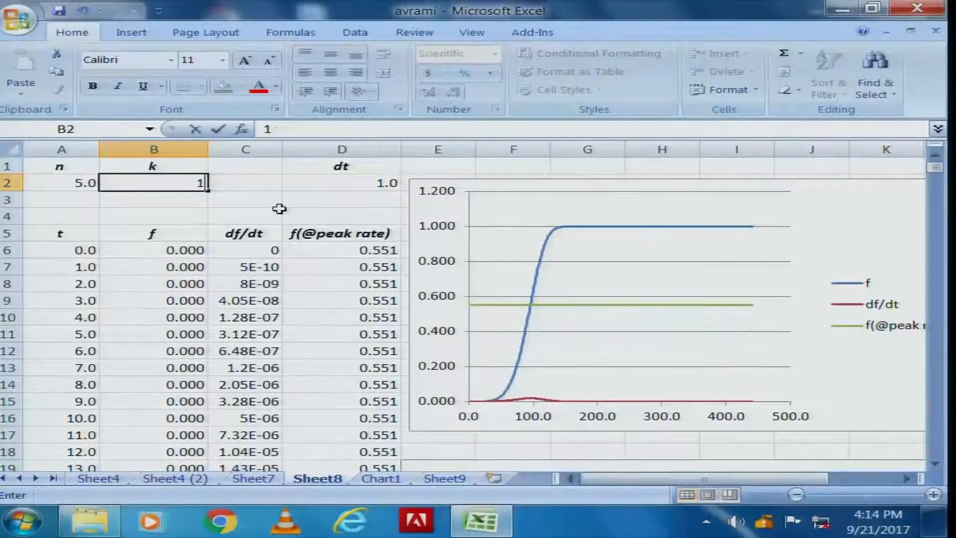
pyautogui.write('e-12')
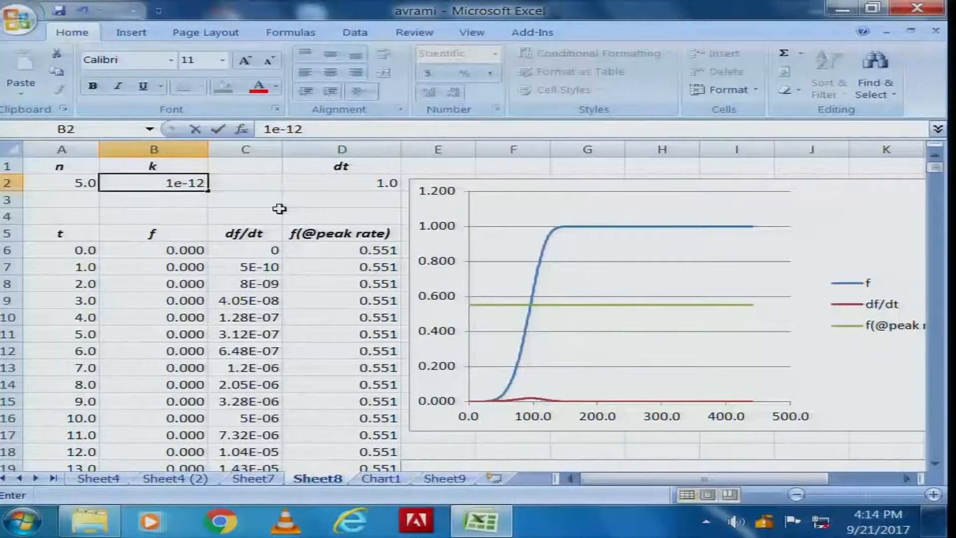
pyautogui.press('Return')
# Set n in A2 to 4 and dt in D2 to 5, checking the effect on the f and df/dt charts
pyautogui.click(85, 181)
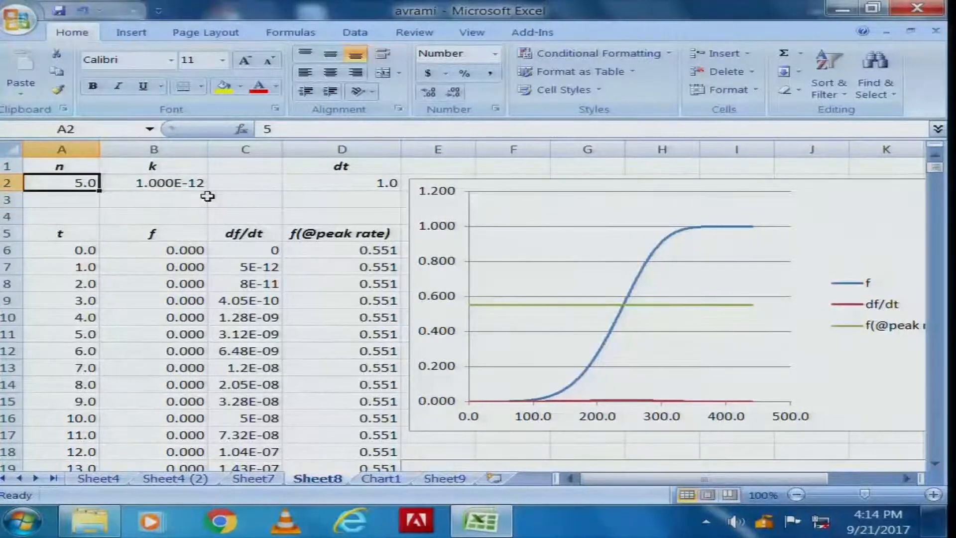
pyautogui.write('4')
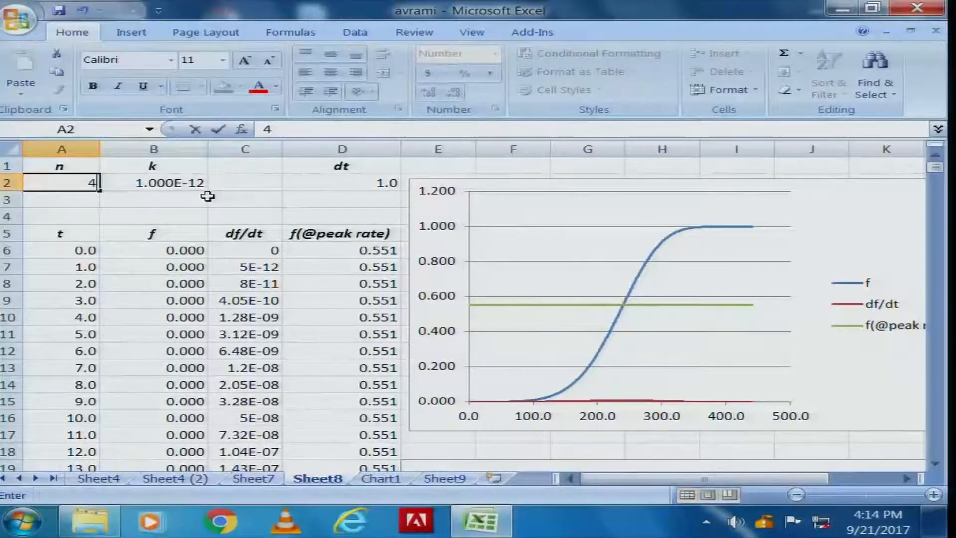
pyautogui.press('Return')
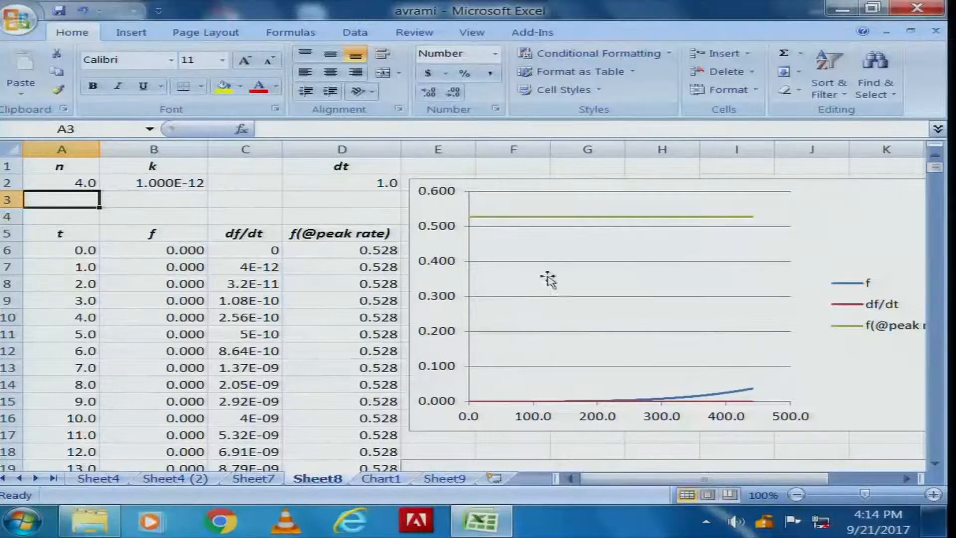
pyautogui.click(337, 184)
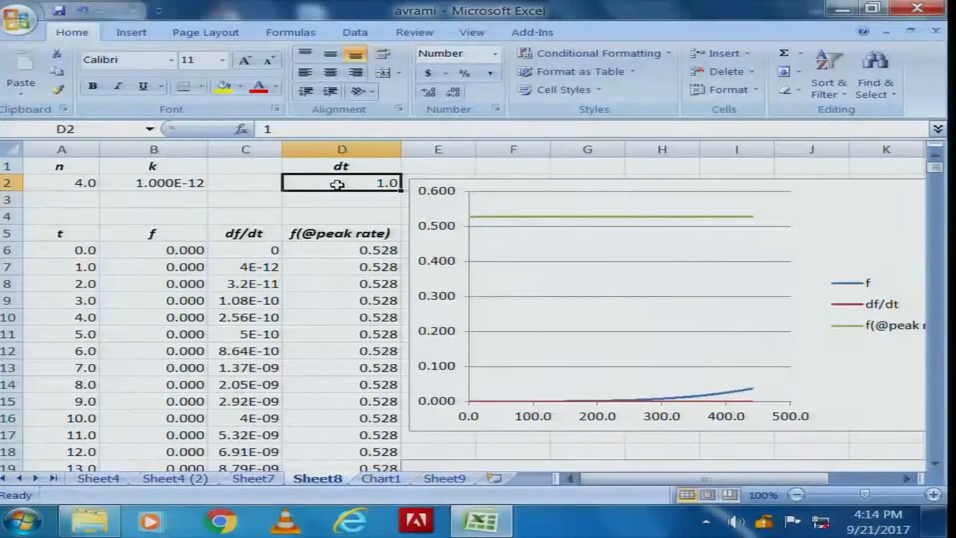
pyautogui.write('5')
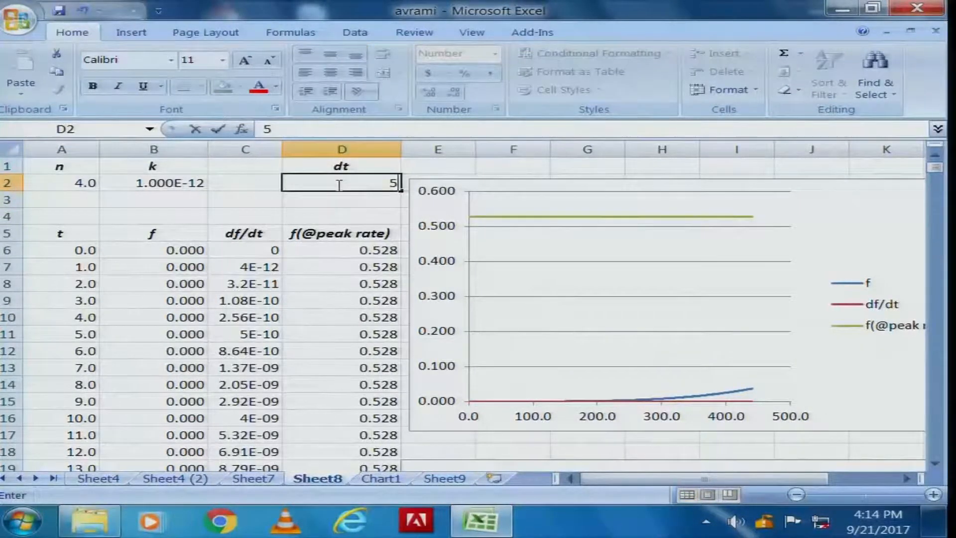
pyautogui.press('Return')
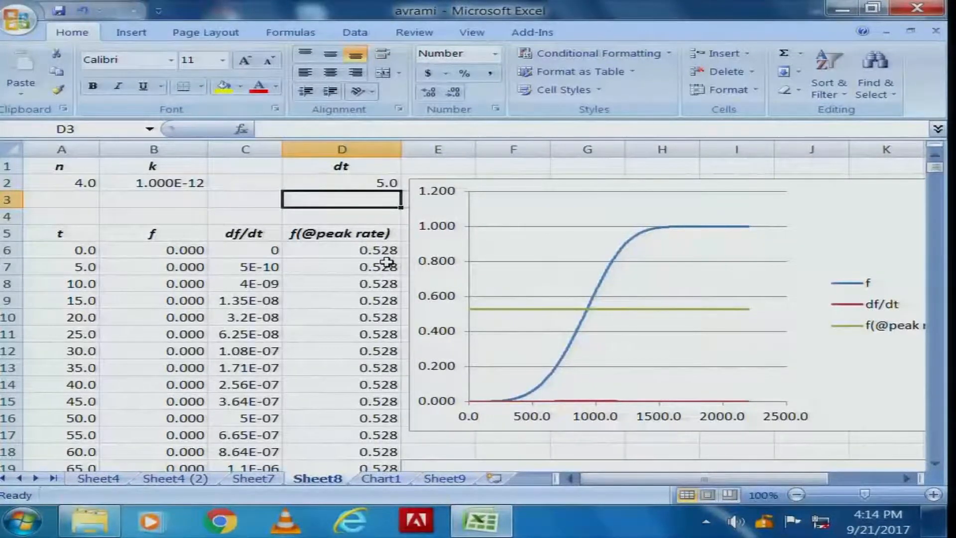
pyautogui.scroll(-5, 374, 367)
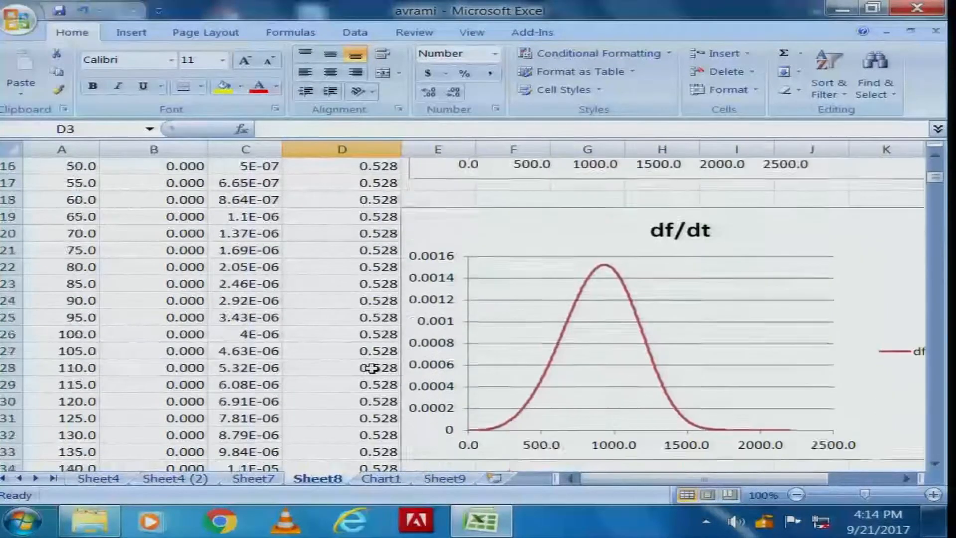
pyautogui.scroll(5, 374, 367)
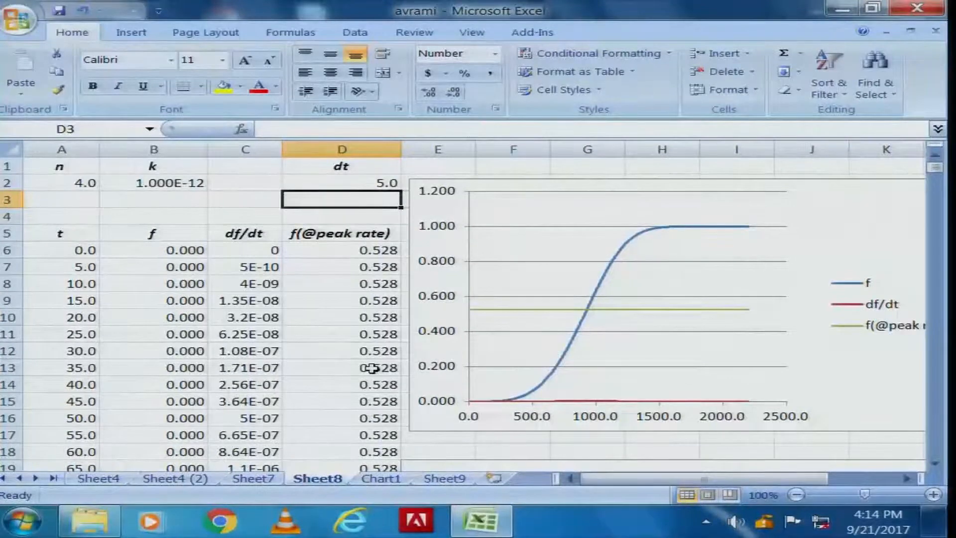
# Set n in A2 to 3 and dt in D2 to 50, comparing the resulting f and df/dt charts
pyautogui.click(79, 183)
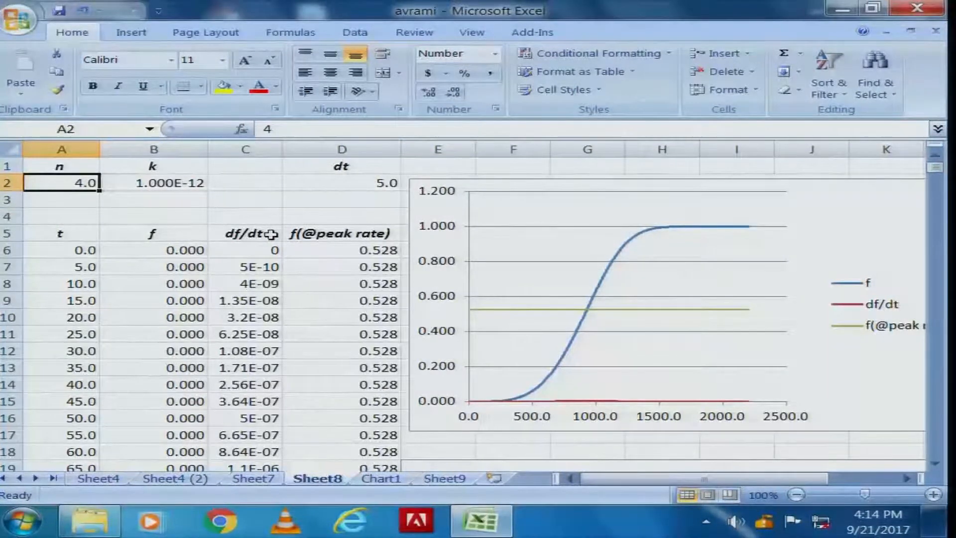
pyautogui.write('3')
pyautogui.press('Return')
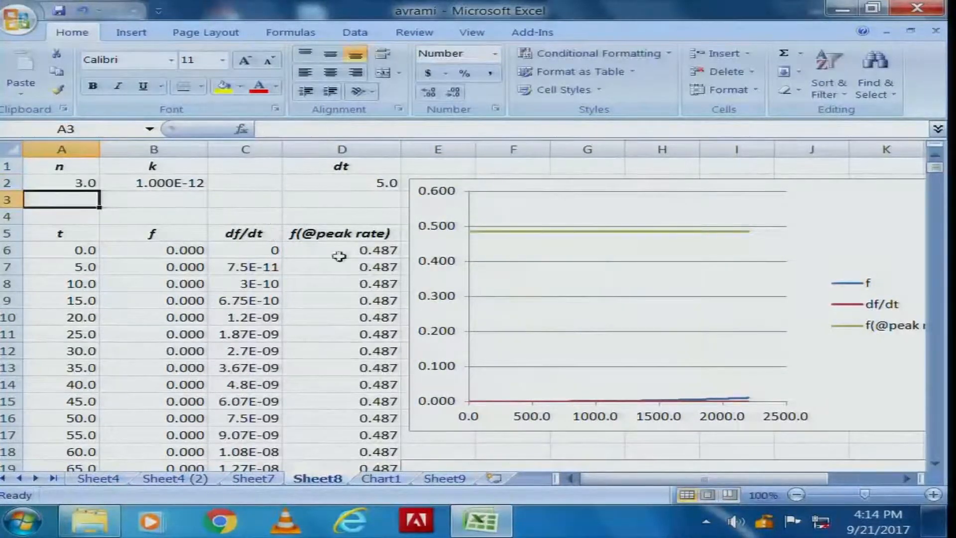
pyautogui.click(363, 185)
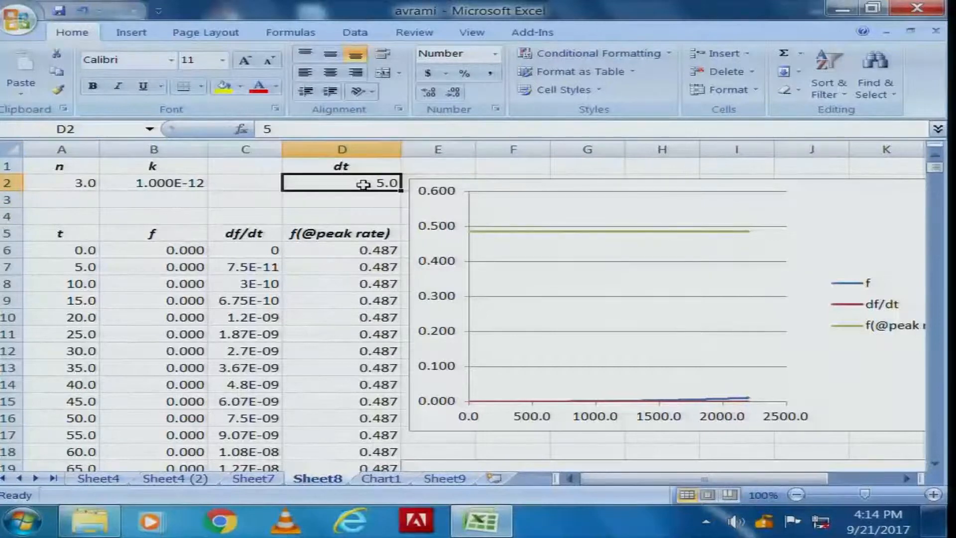
pyautogui.write('50')
pyautogui.press('Return')
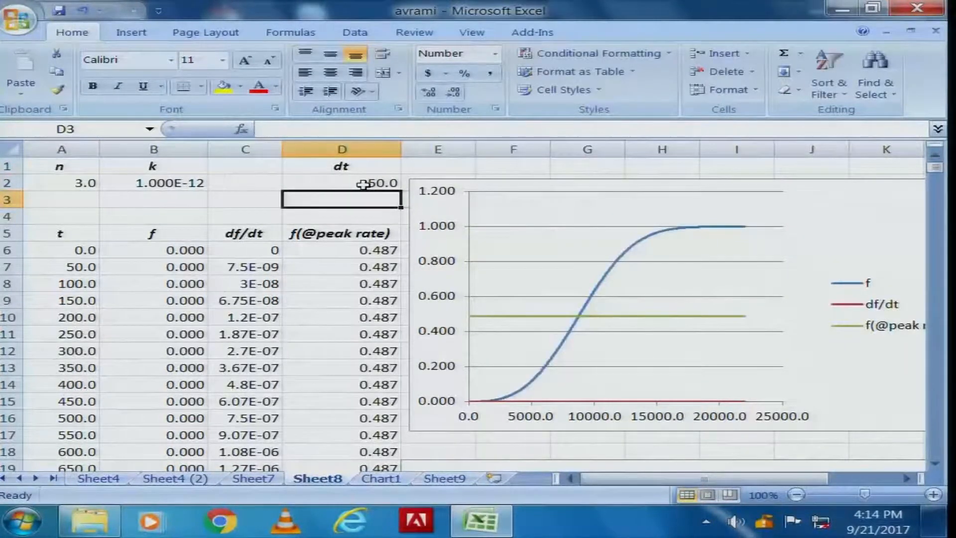
pyautogui.scroll(-5, 504, 349)
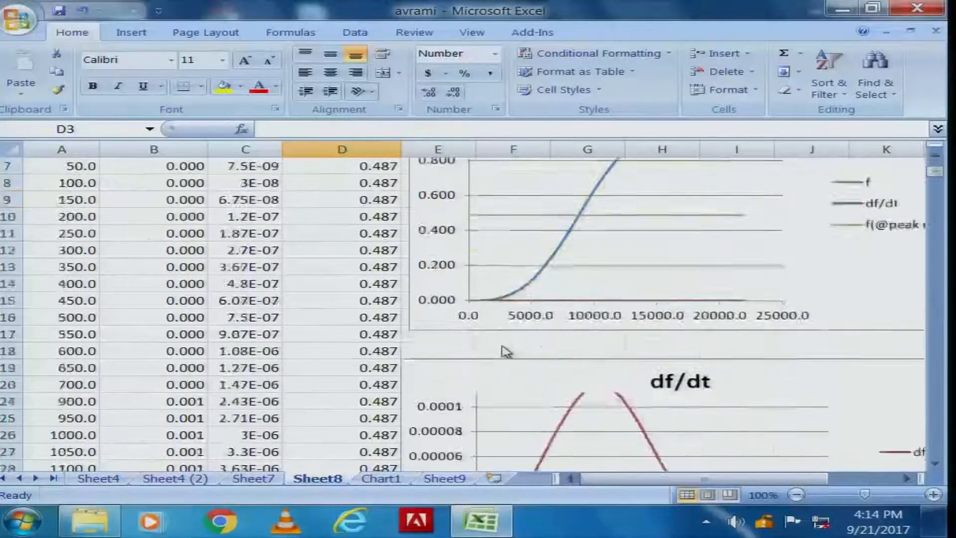
pyautogui.scroll(5, 504, 351)
pyautogui.scroll(-5, 503, 343)
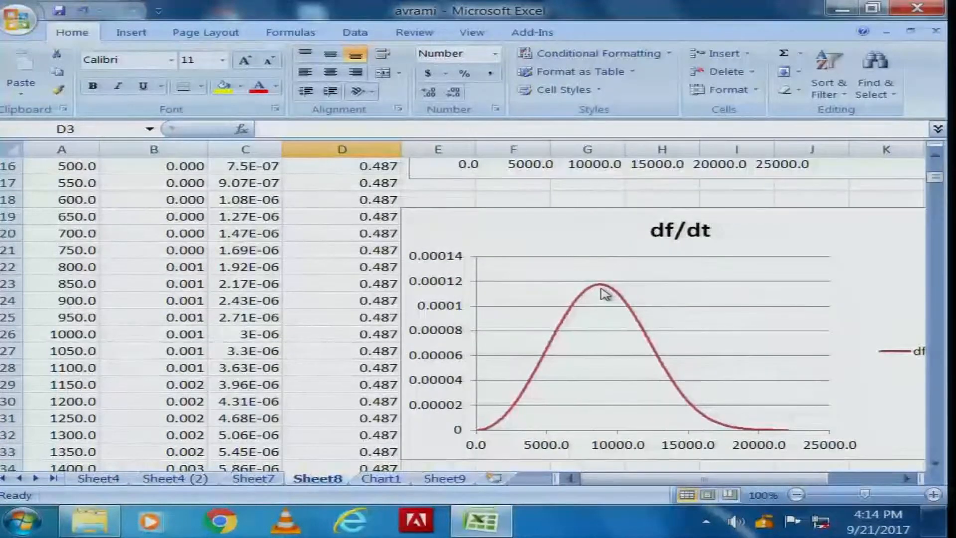
pyautogui.scroll(5, 605, 294)
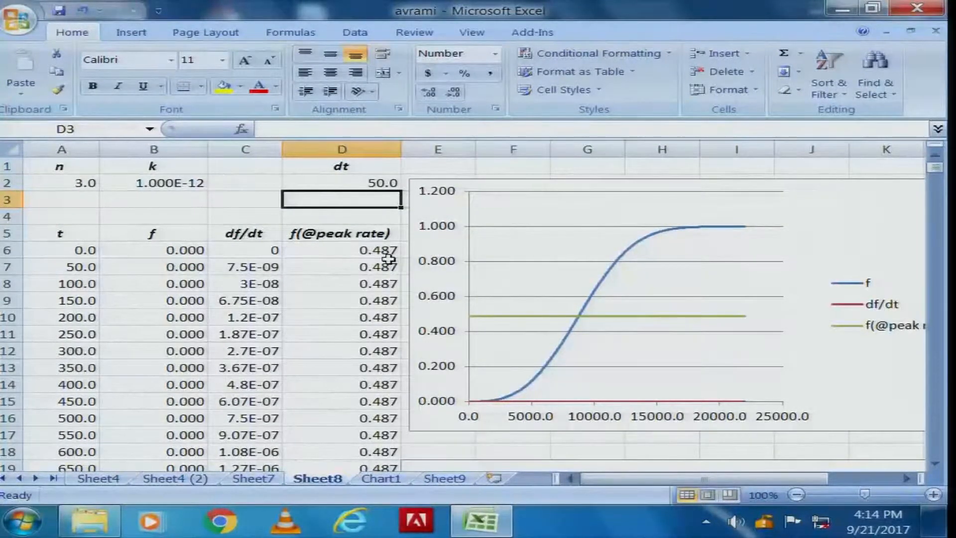
# Set the exponent n in A2 to 2
pyautogui.click(88, 182)
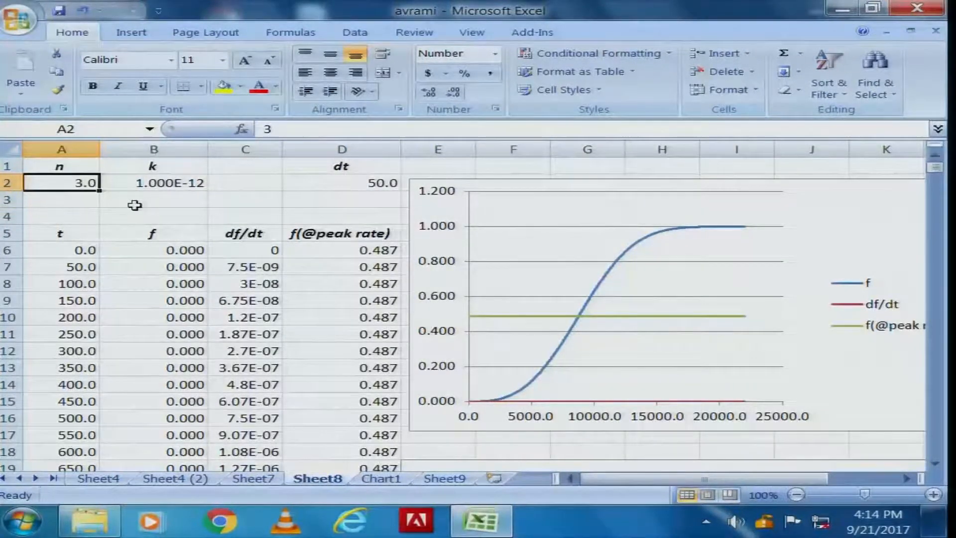
pyautogui.write('2')
pyautogui.press('Return')
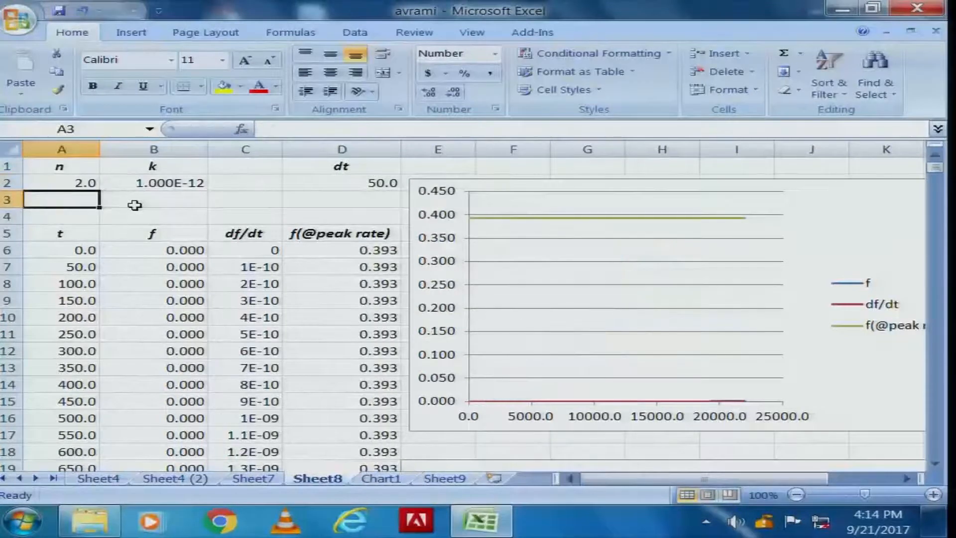
# Try time steps of 500 and 1000 for dt in D2
pyautogui.click(341, 180)
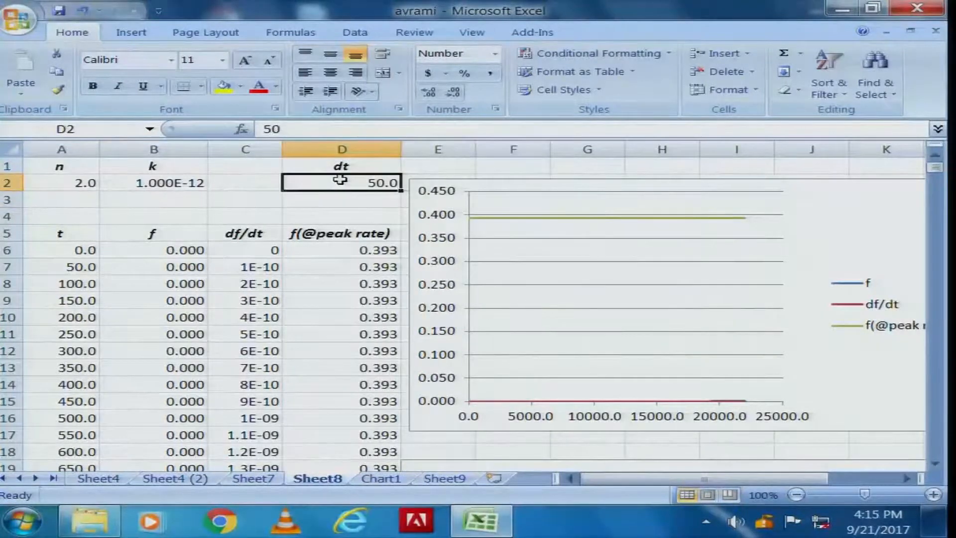
pyautogui.write('500')
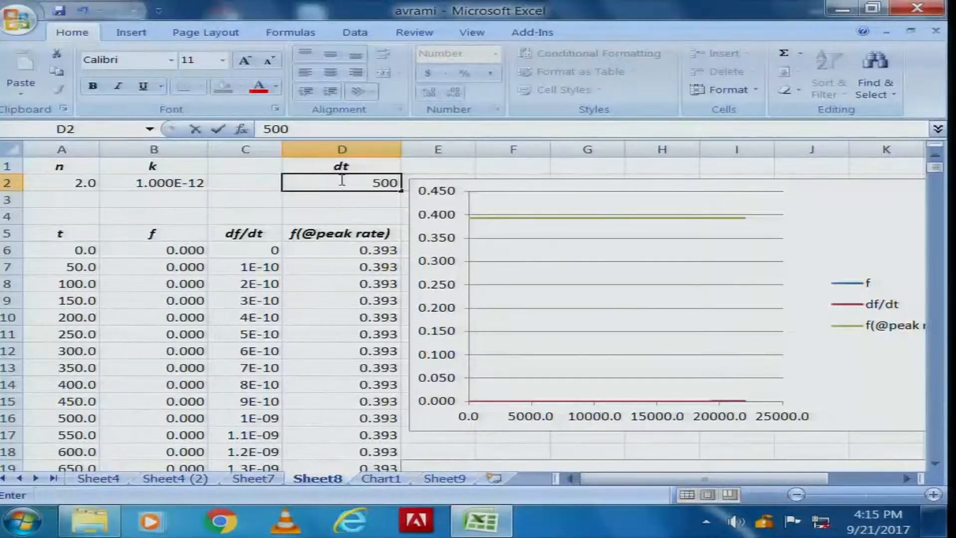
pyautogui.press('Return')
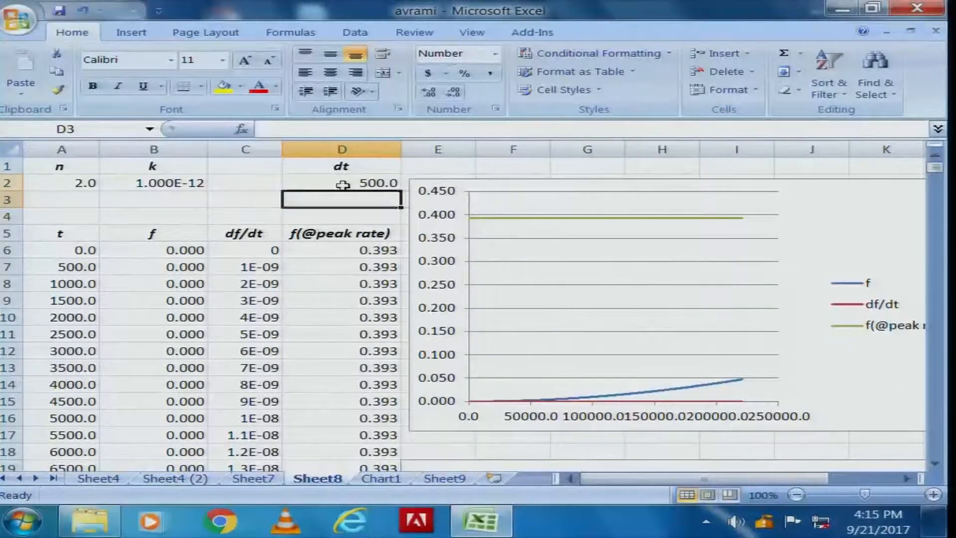
pyautogui.click(343, 184)
pyautogui.write('100')
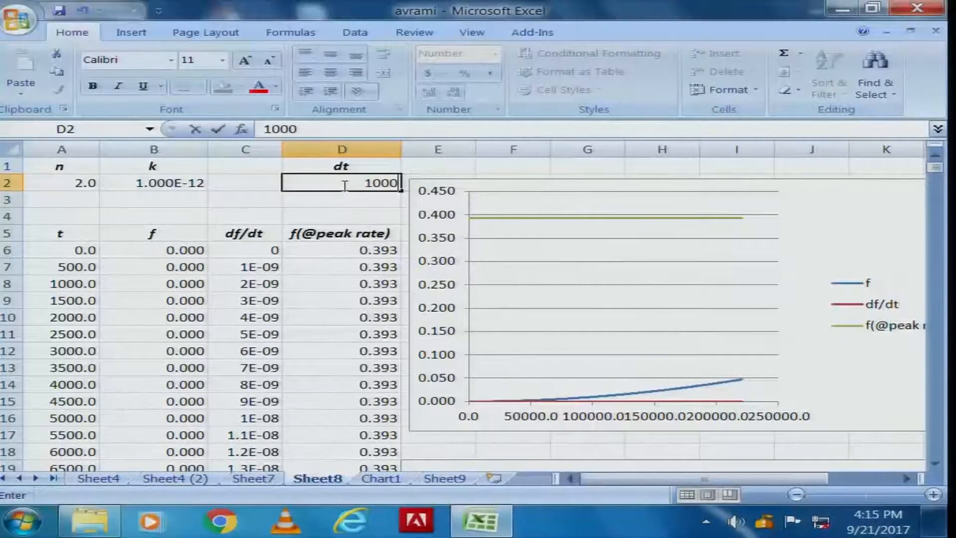
pyautogui.press('Return')
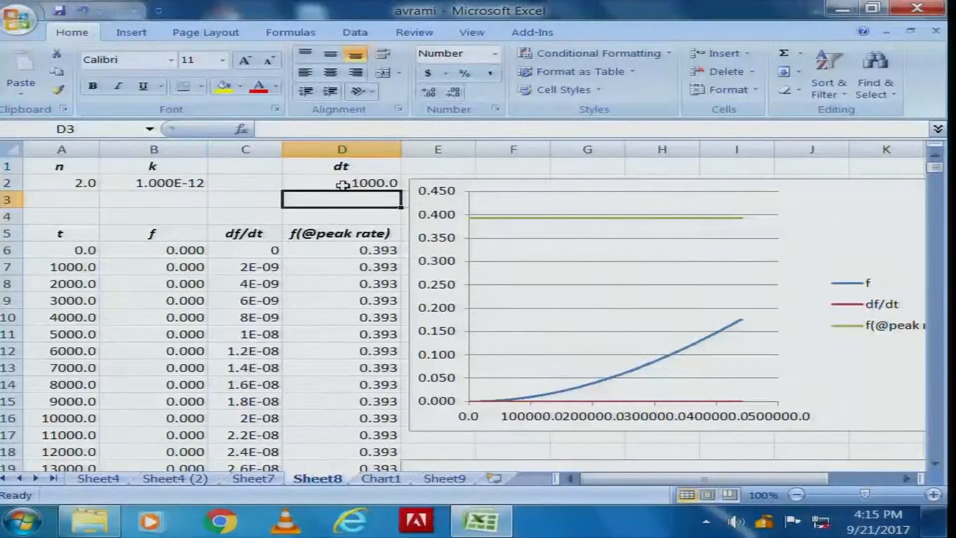
# Set dt in D2 to 5000 and compare the f curve with the df/dt chart
pyautogui.click(342, 185)
pyautogui.write('5000')
pyautogui.press('Return')
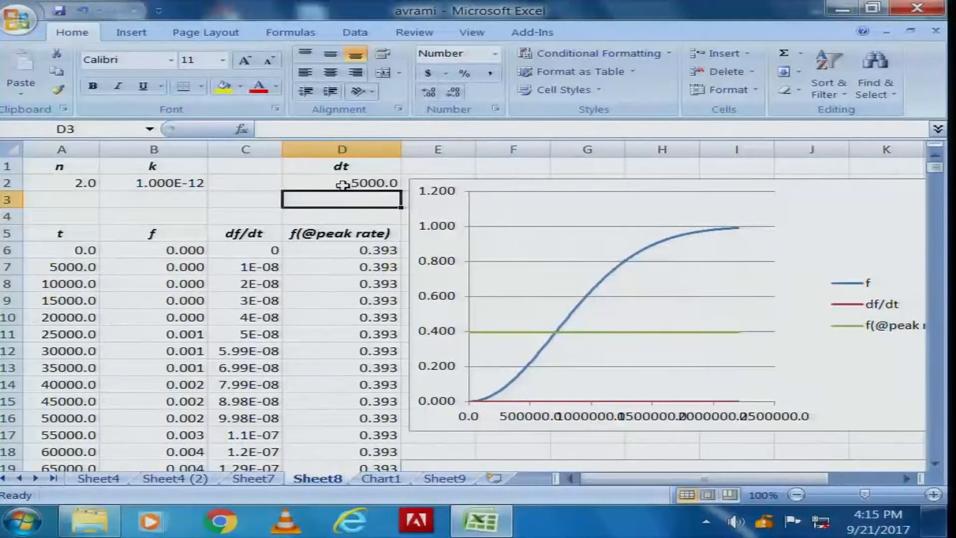
pyautogui.scroll(-4, 517, 288)
pyautogui.scroll(-1, 518, 292)
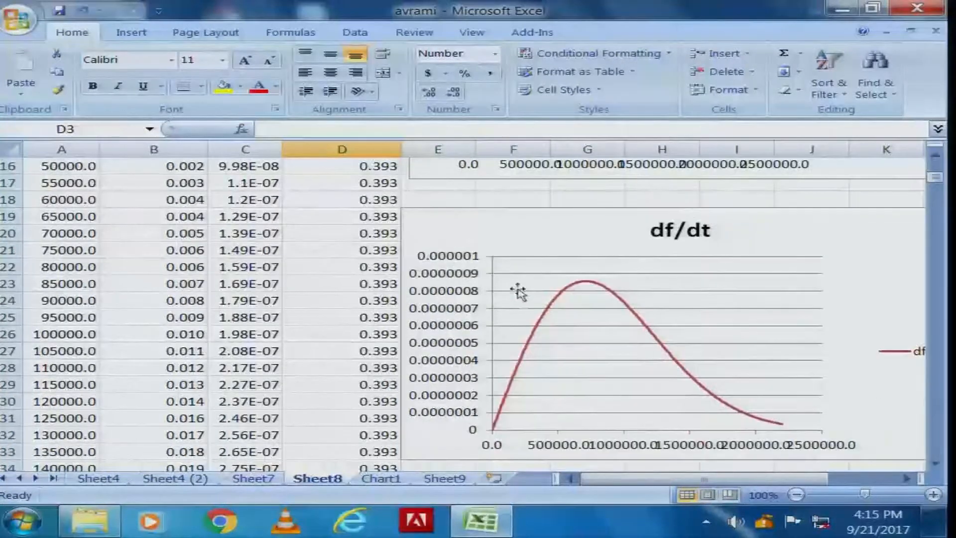
pyautogui.scroll(4, 717, 351)
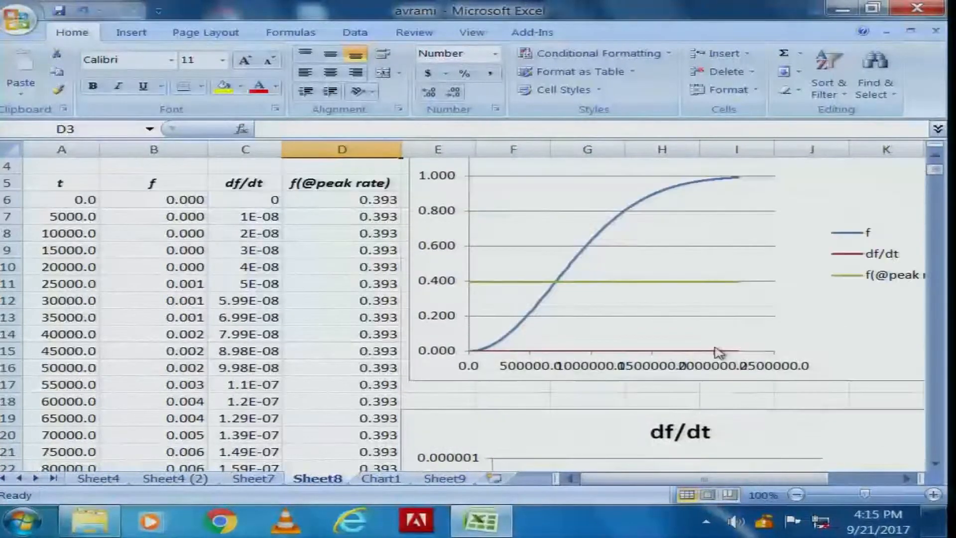
pyautogui.scroll(1, 688, 329)
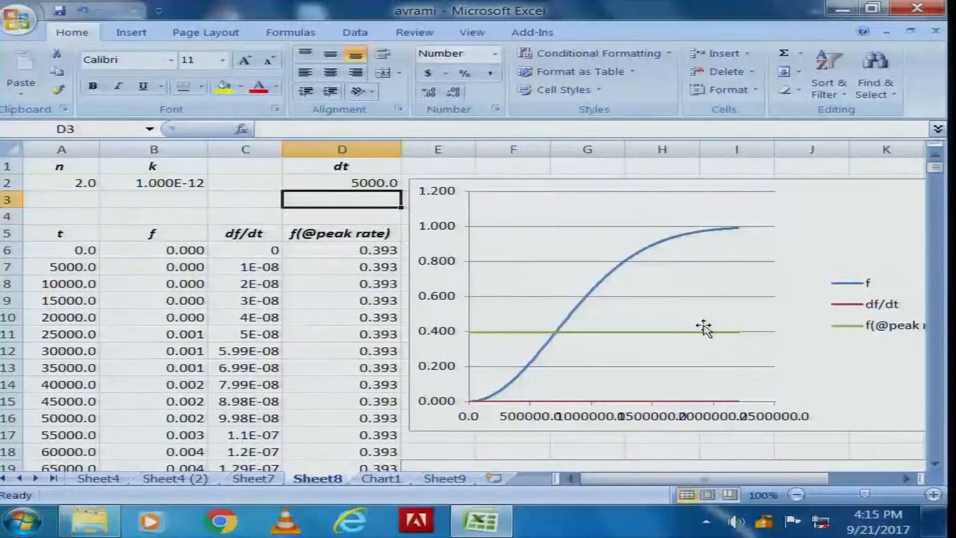
pyautogui.scroll(-5, 142, 384)
pyautogui.scroll(5, 142, 385)
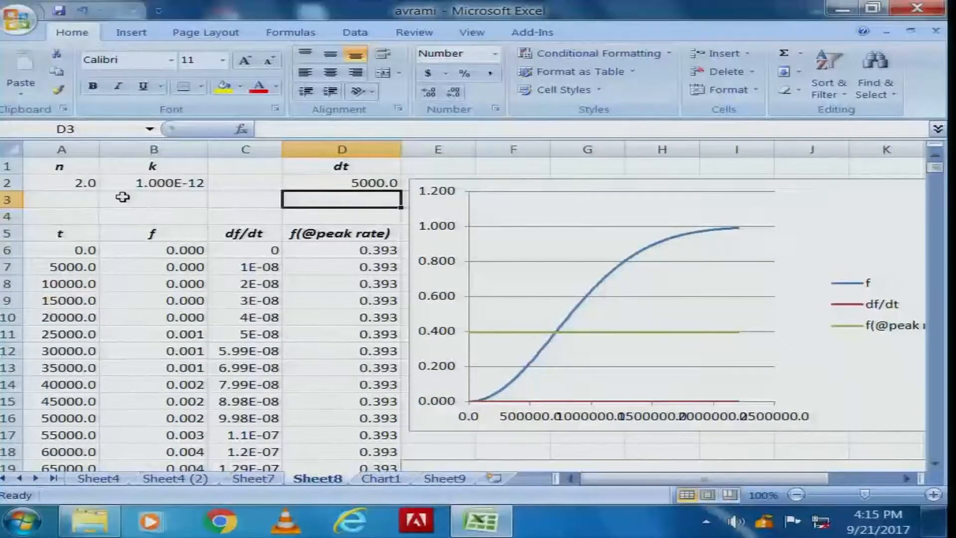